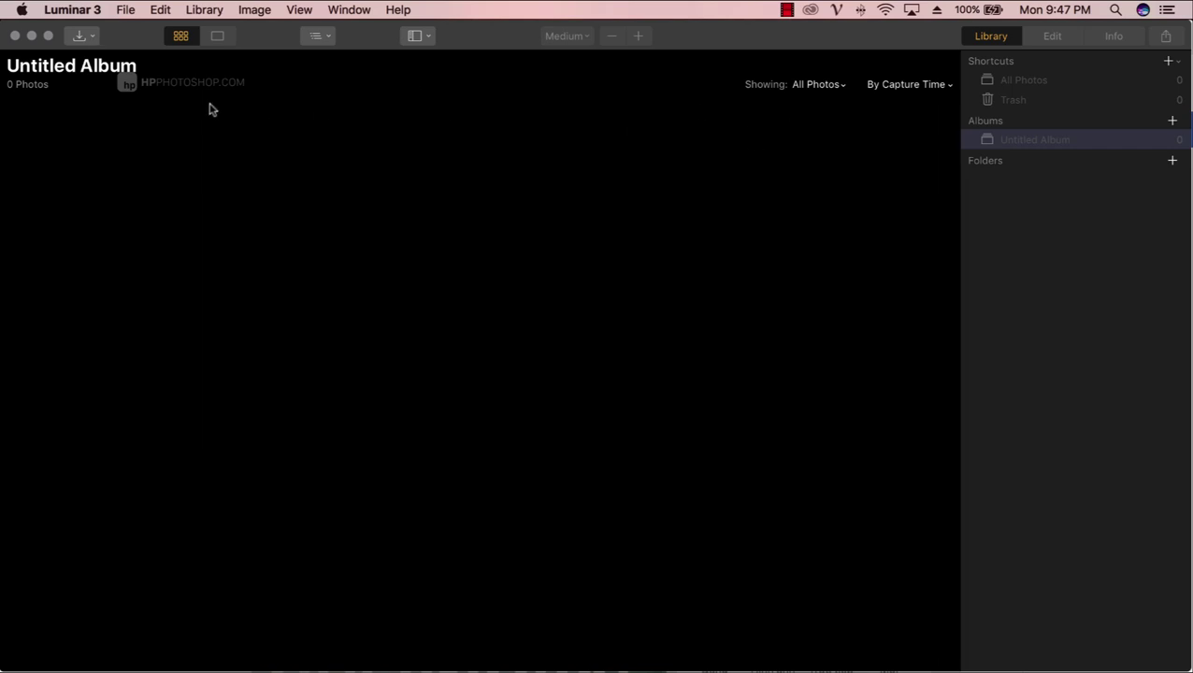
Show the import choices, Add Folder and Open Images for Quick Edit, for the empty album
click(81, 38)
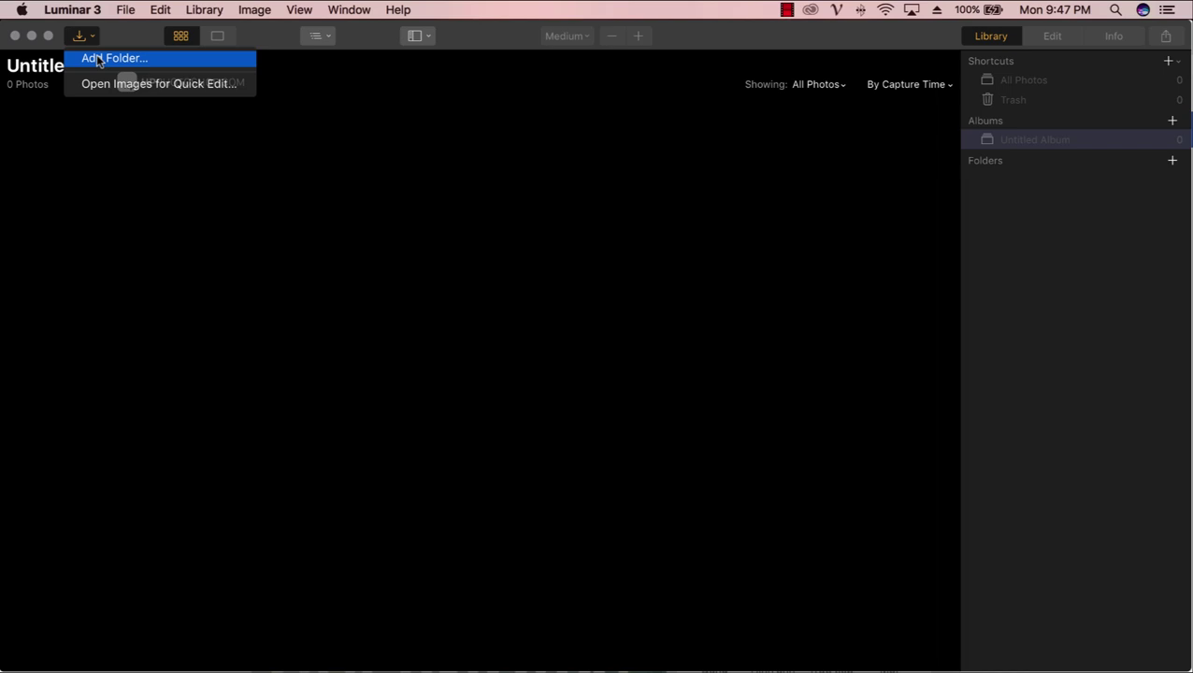
Add the stock folder of 18 photos to the library
click(97, 59)
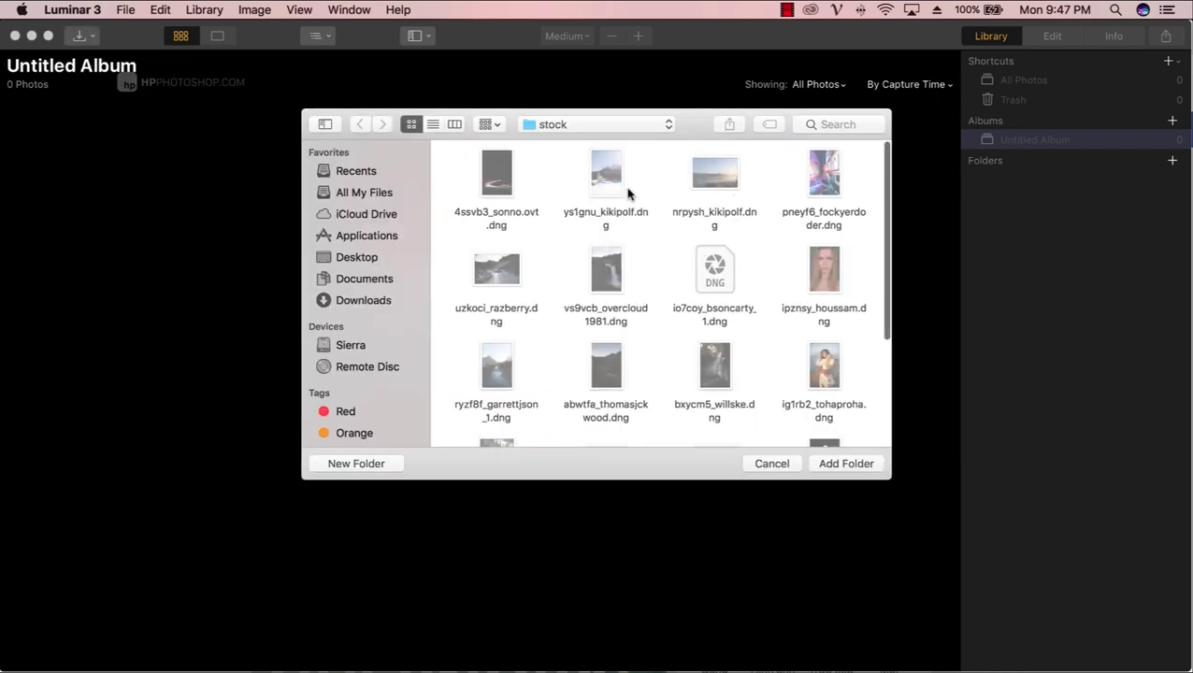
scroll(661, 277, down, 2)
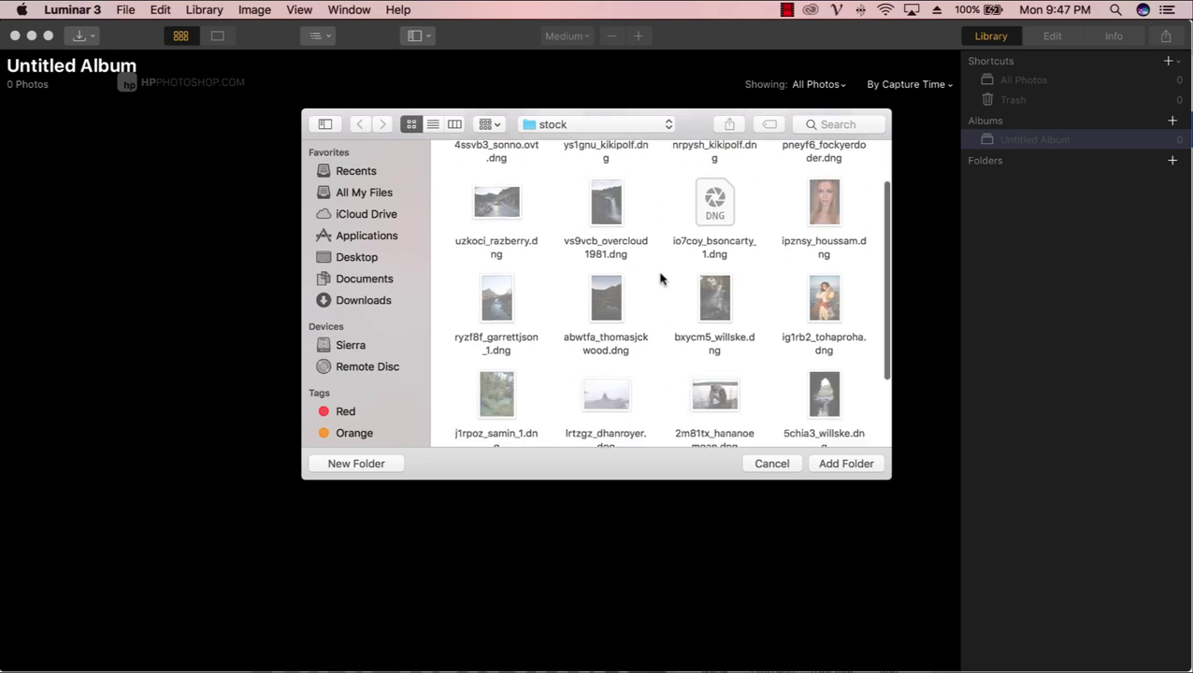
scroll(748, 374, up, 2)
click(856, 470)
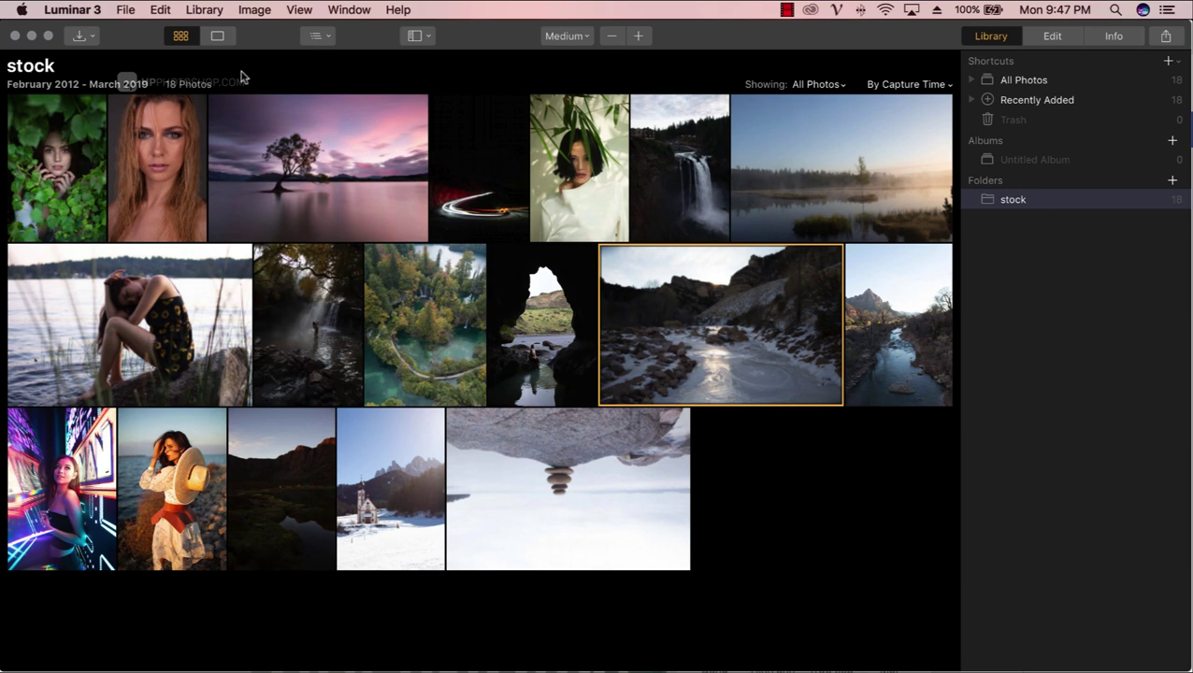
Glance at the File menu without choosing anything, then select the woman-with-hat photo
click(128, 11)
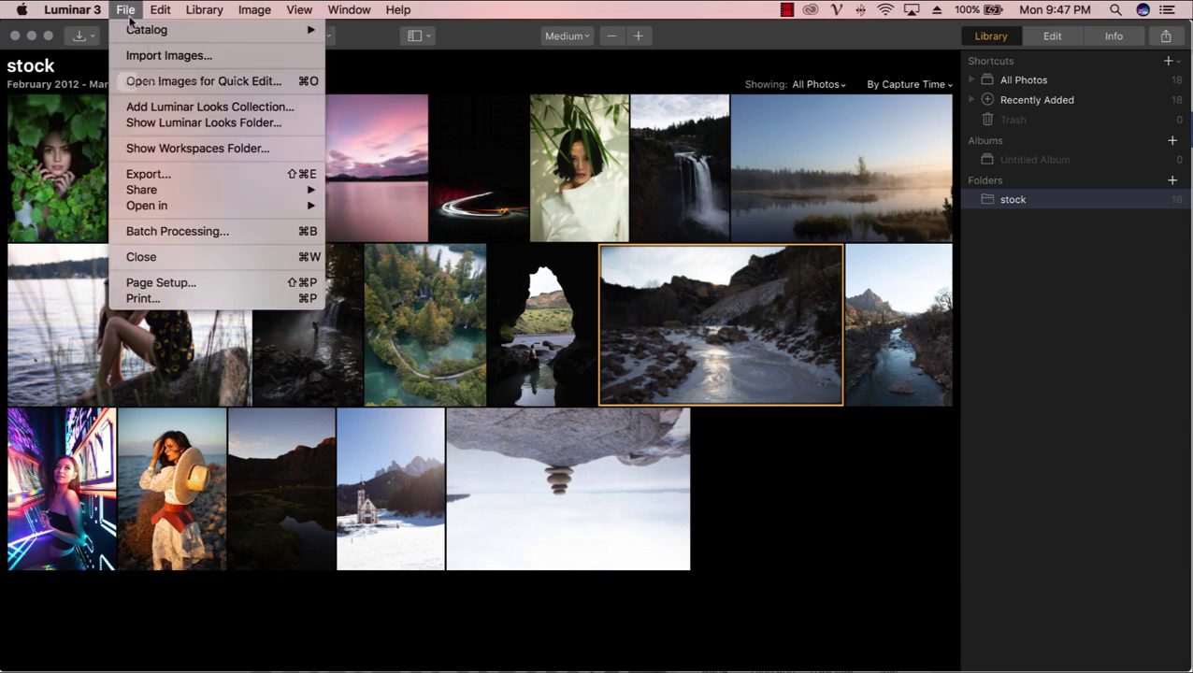
mouse_move(146, 30)
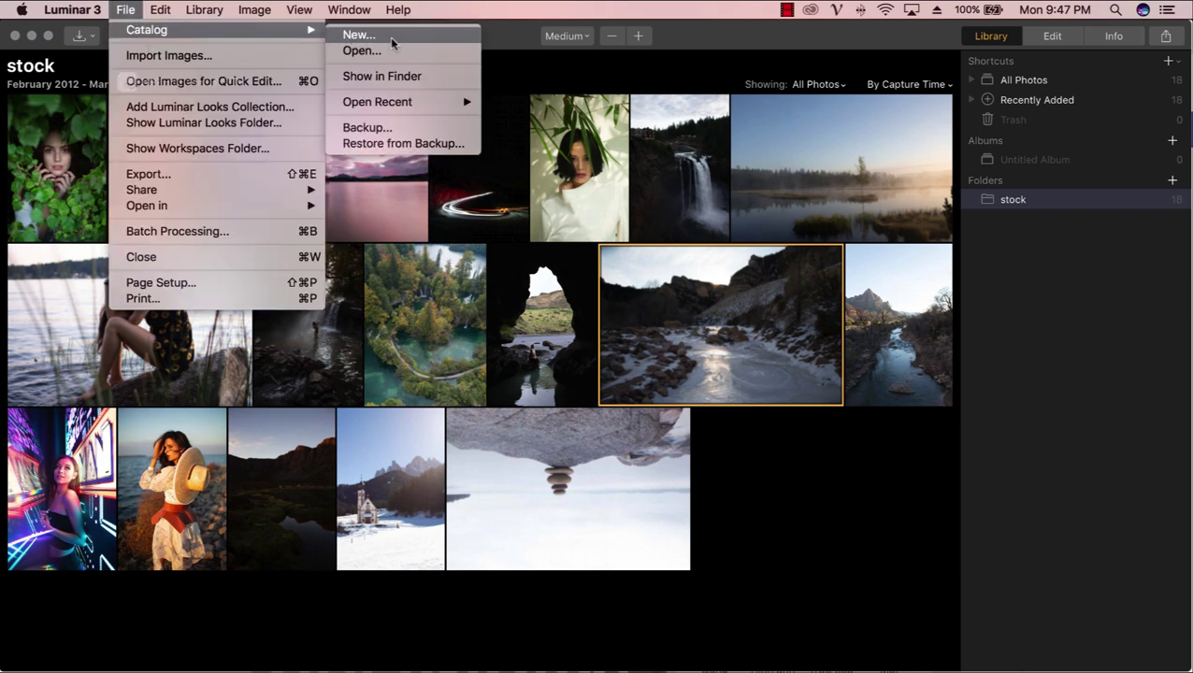
click(500, 42)
mouse_move(318, 168)
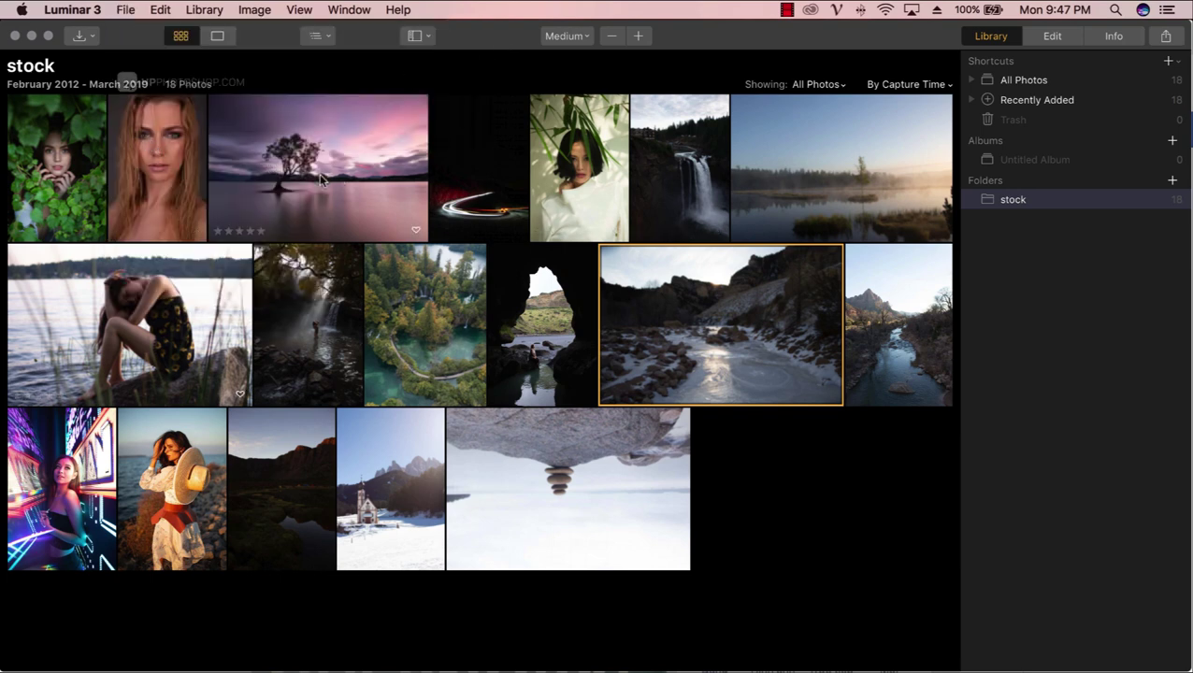
click(172, 473)
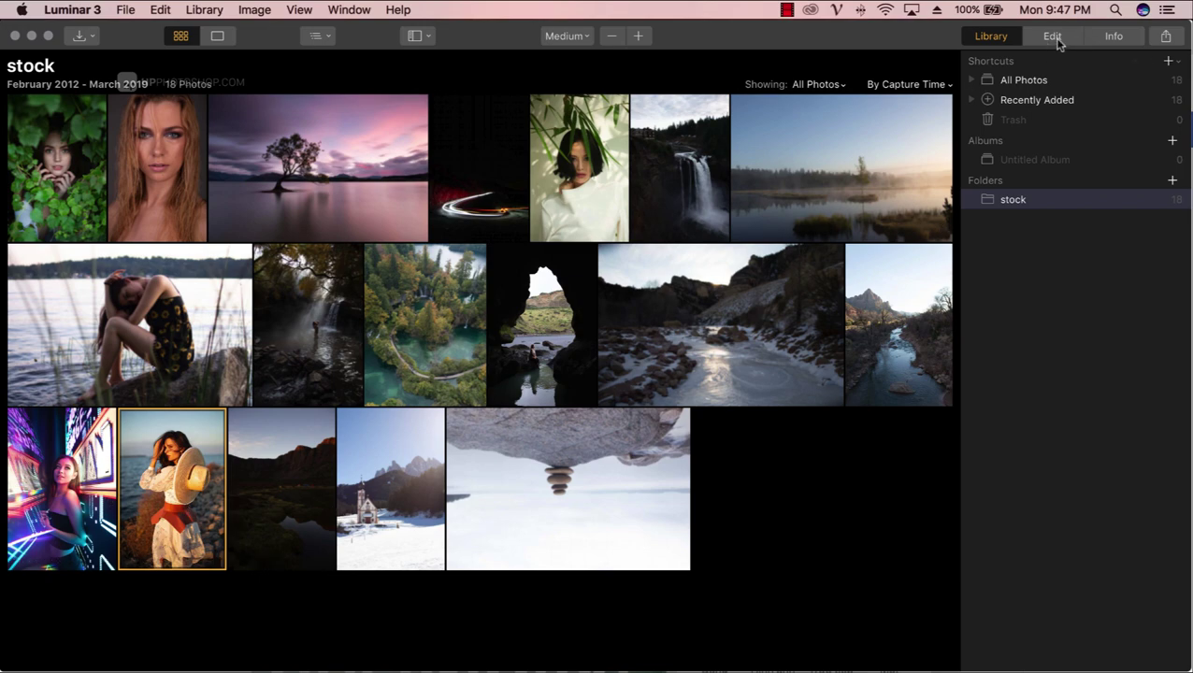
Open ig1rb2_tohaproha.dng in Edit and browse its Quick & Awesome filters and workspace list
click(1052, 36)
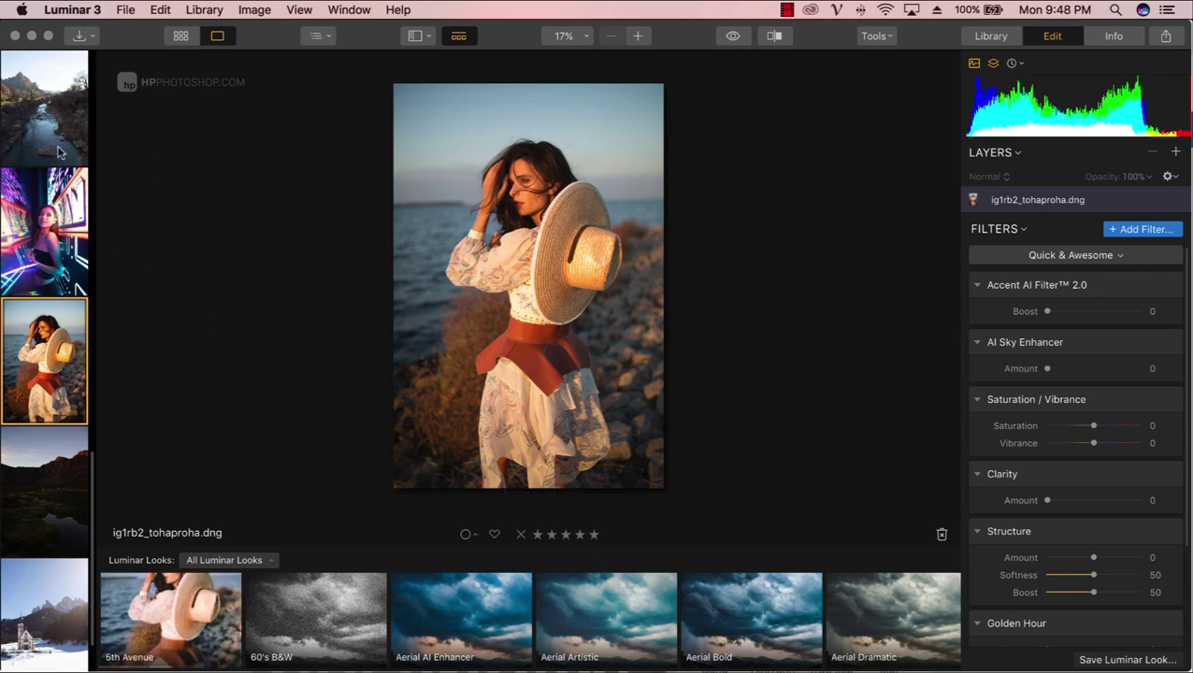
scroll(62, 153, down, 1)
scroll(60, 187, up, 5)
scroll(60, 187, up, 5)
scroll(61, 187, up, 5)
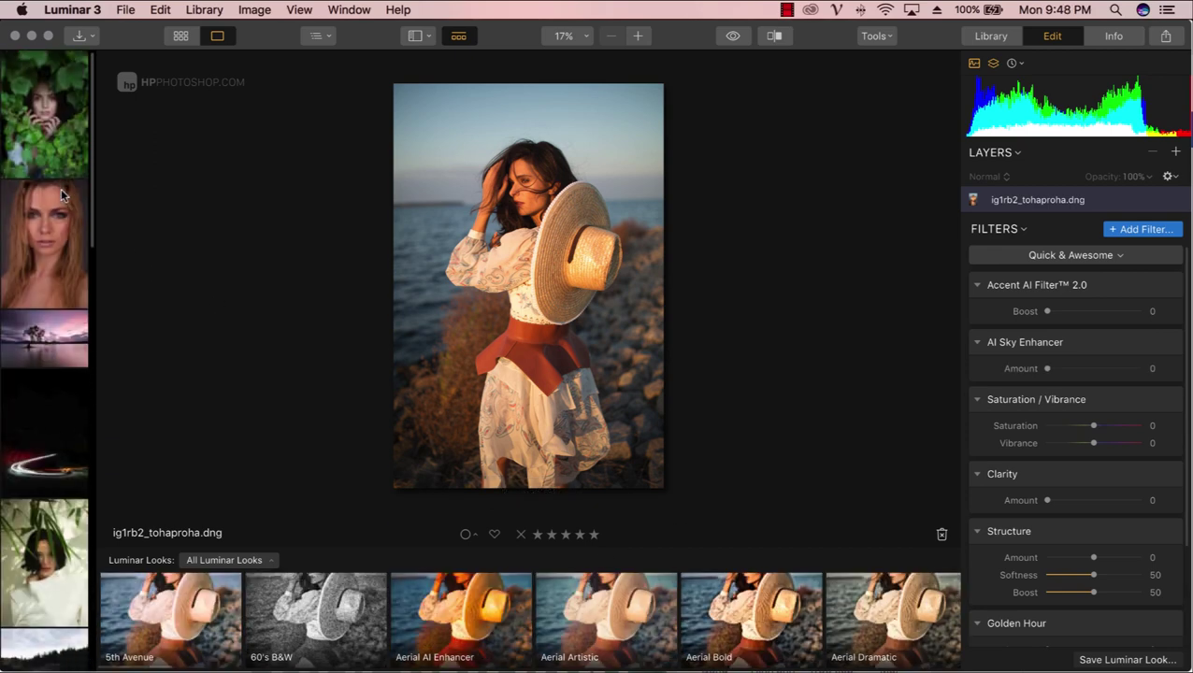
scroll(56, 150, up, 3)
scroll(45, 109, down, 10)
scroll(45, 110, down, 5)
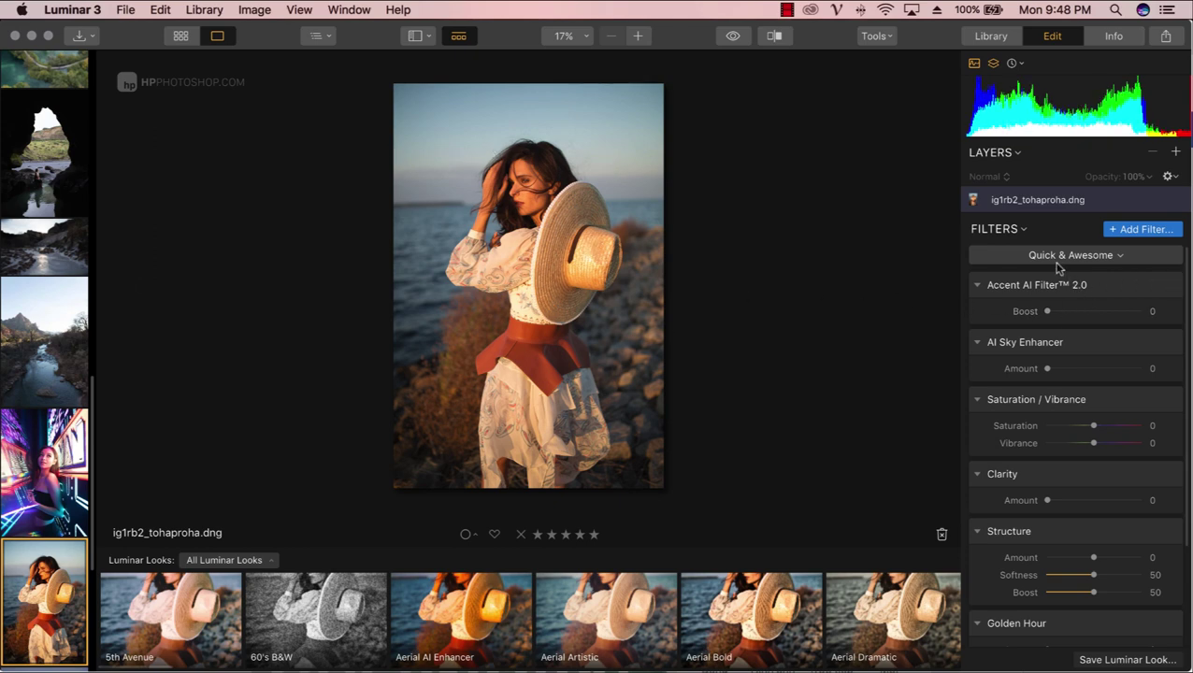
scroll(1058, 355, down, 2)
scroll(1052, 407, down, 5)
scroll(1056, 421, up, 5)
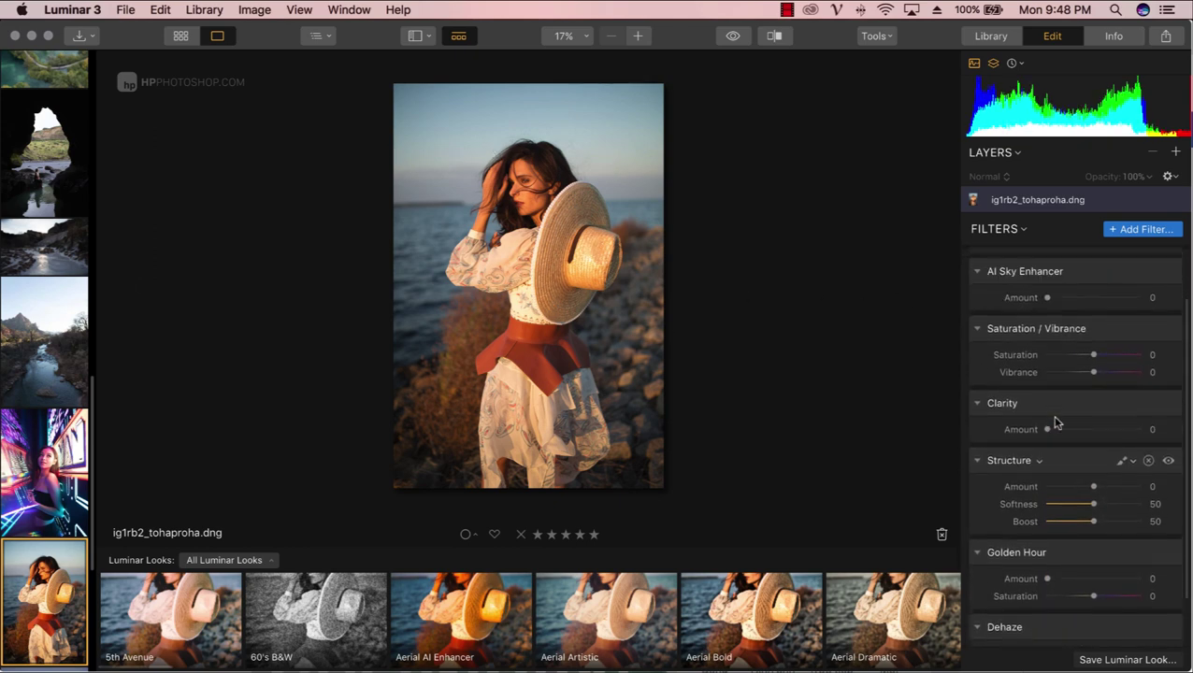
scroll(1055, 393, up, 3)
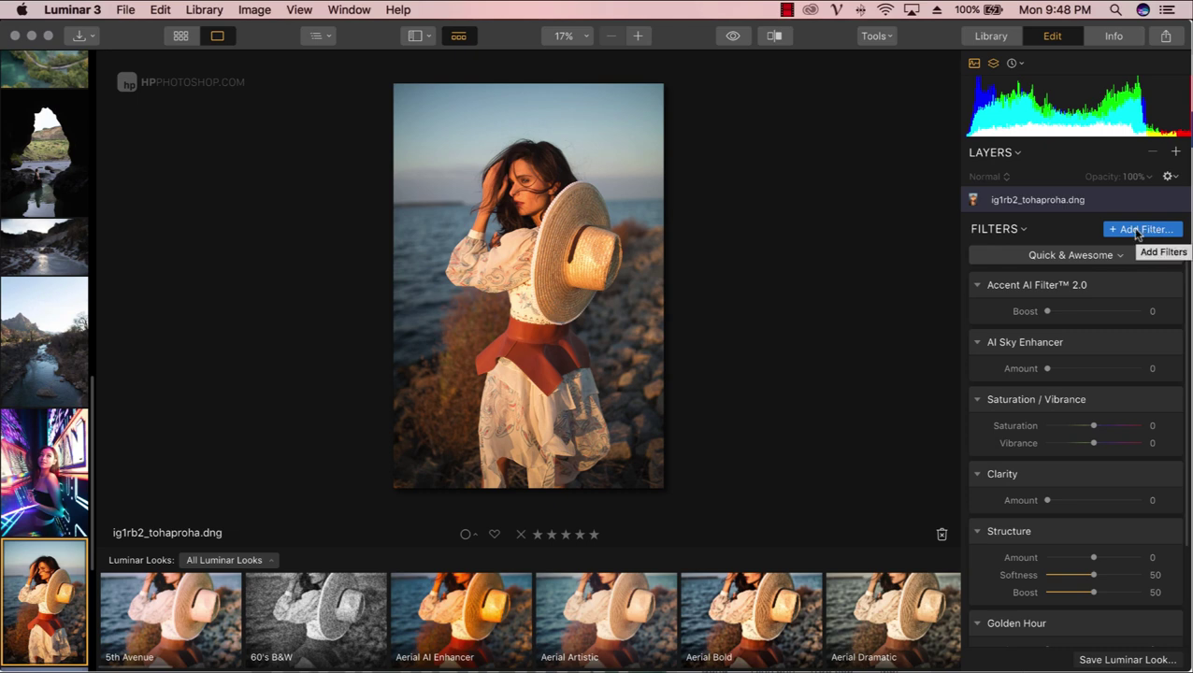
click(1074, 256)
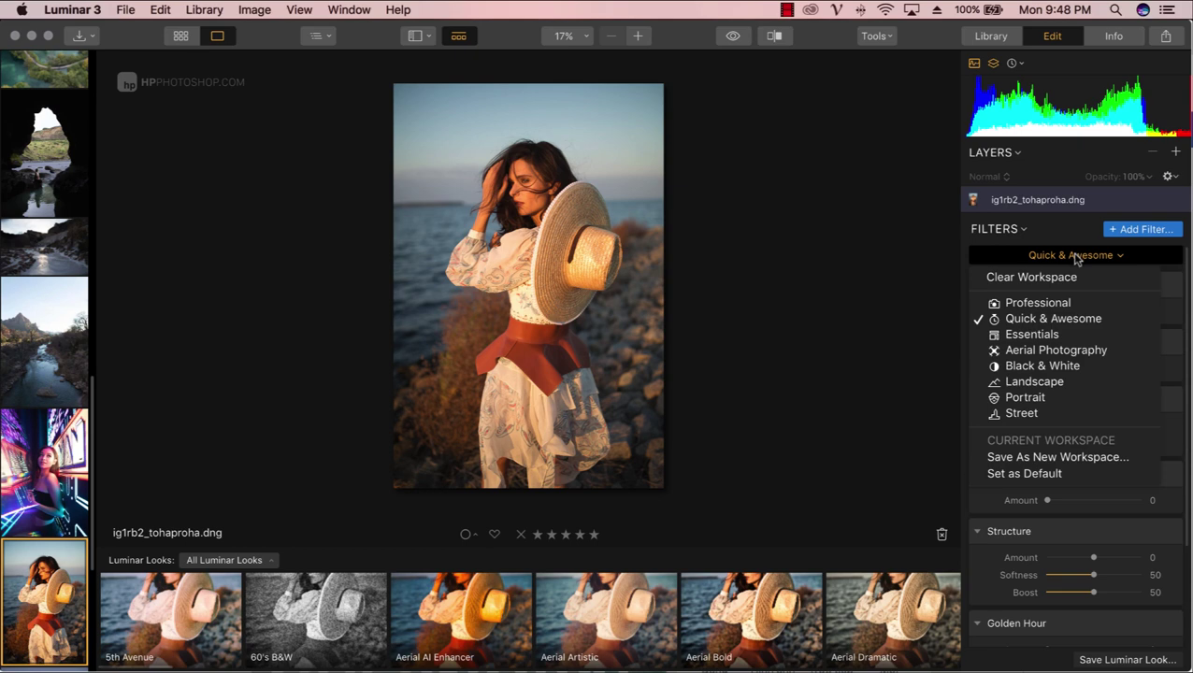
click(1075, 257)
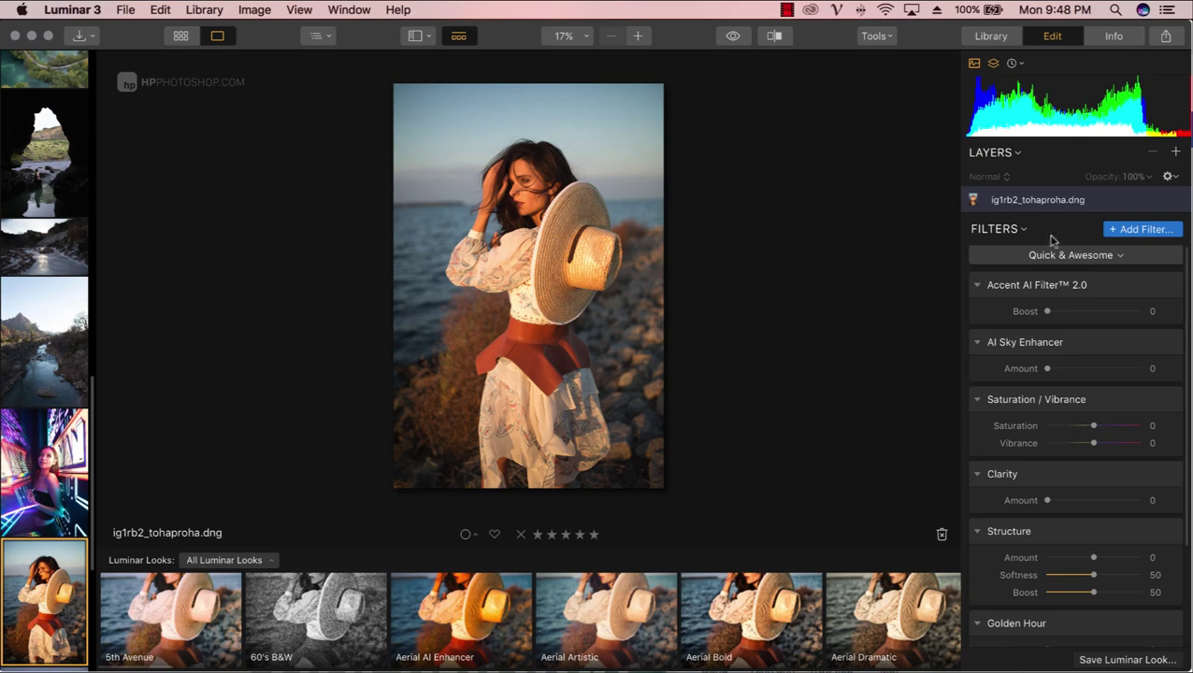
Add RAW Develop from the Filters Catalog to the top of the stack
click(1158, 232)
mouse_move(836, 240)
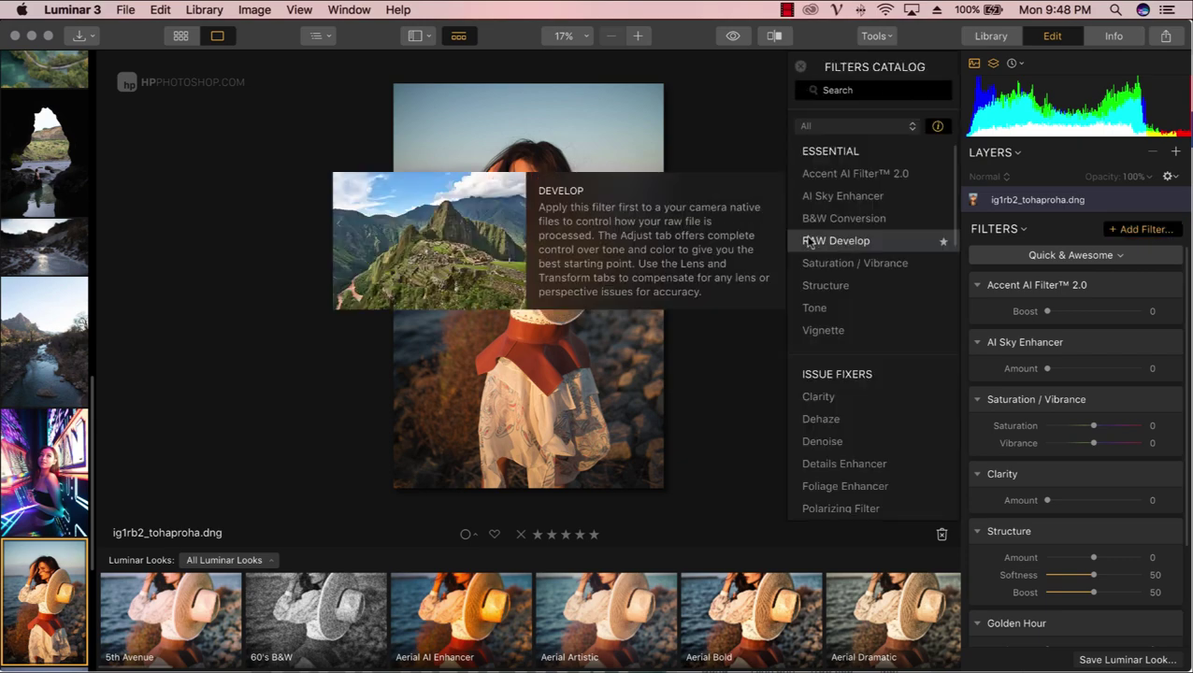
scroll(866, 191, down, 1)
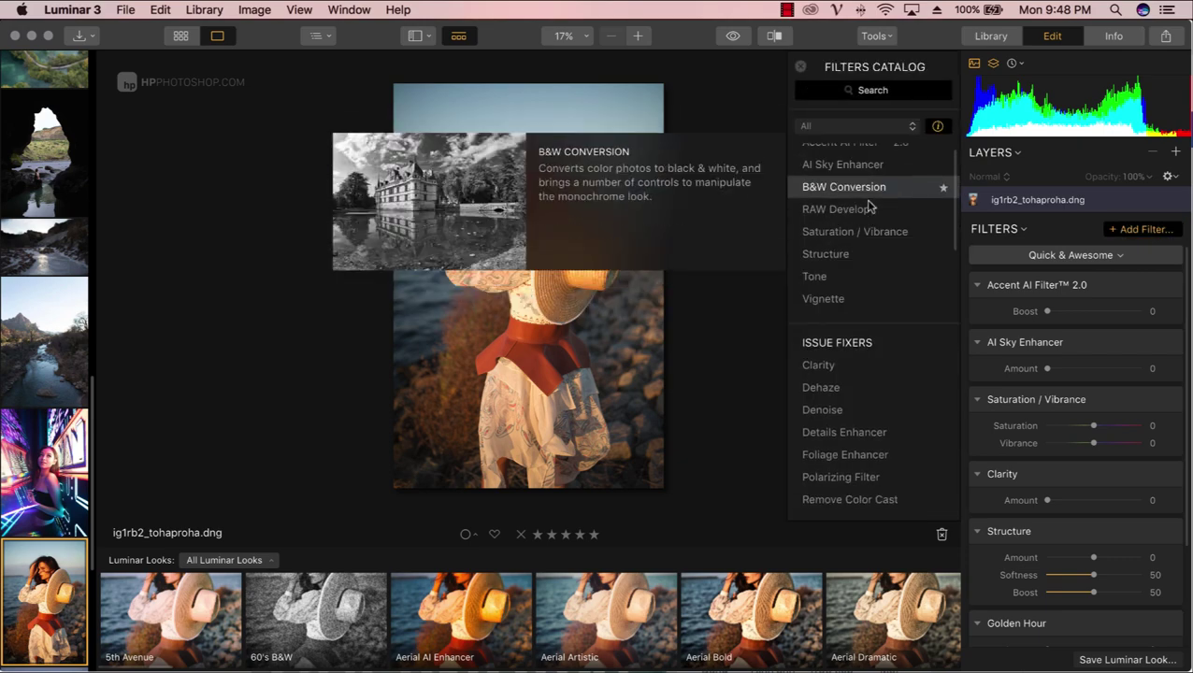
scroll(866, 197, down, 3)
scroll(866, 199, down, 1)
scroll(872, 233, up, 3)
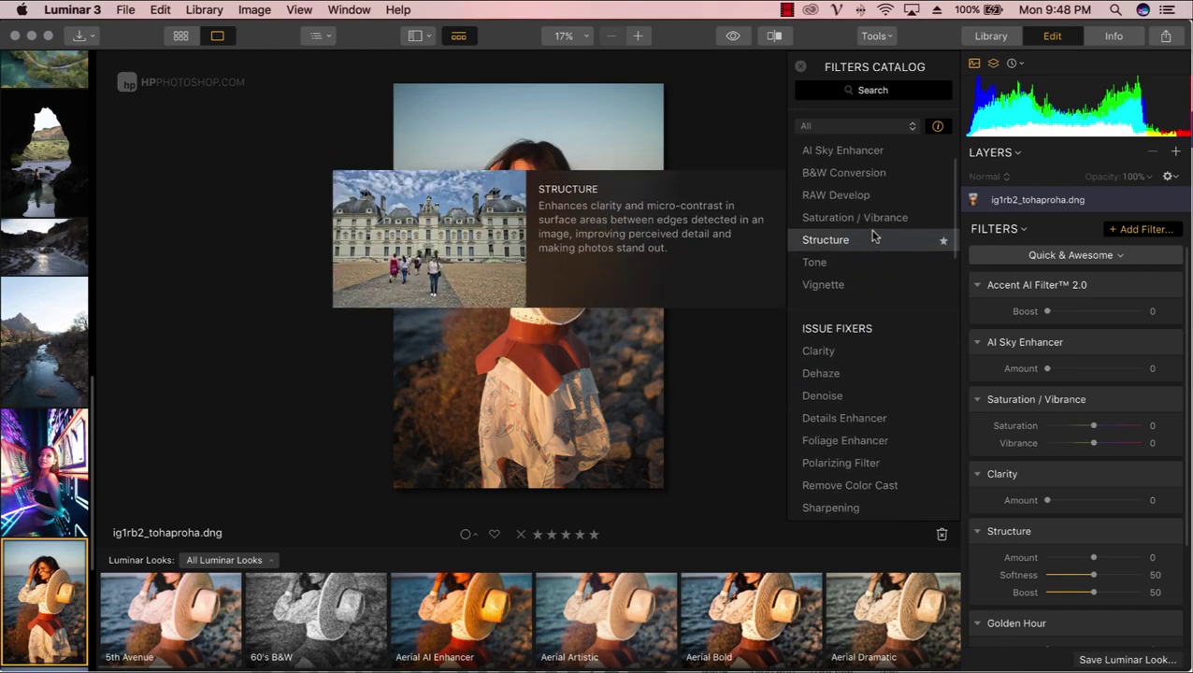
scroll(872, 232, up, 2)
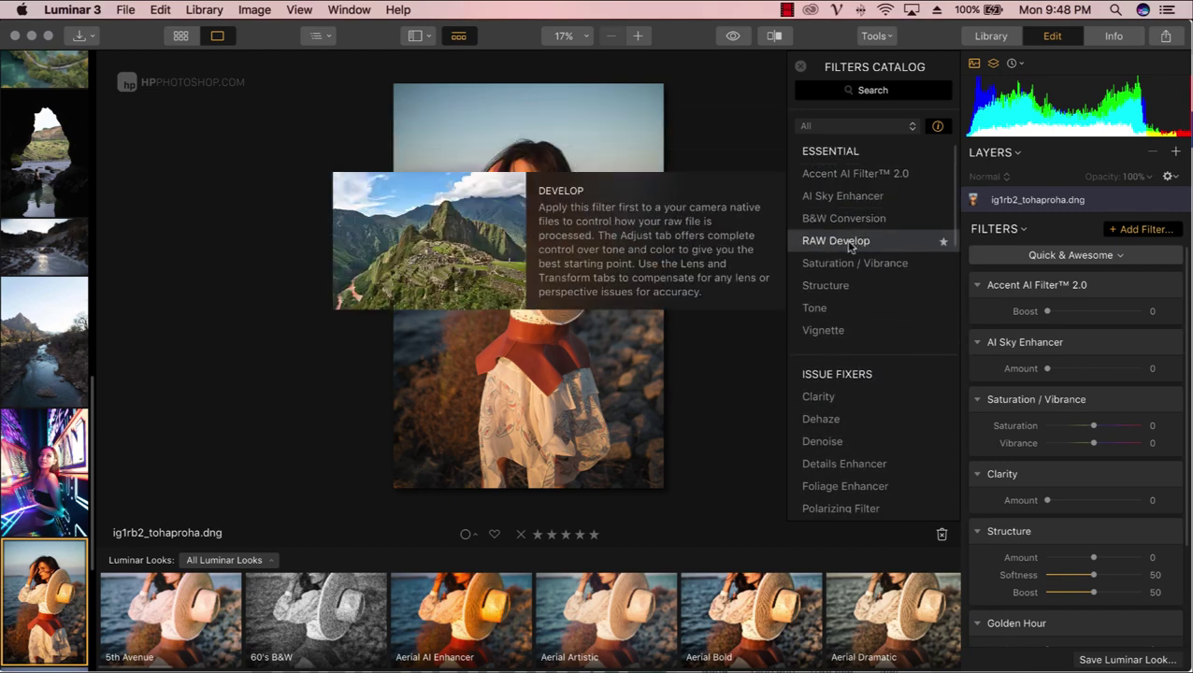
click(849, 244)
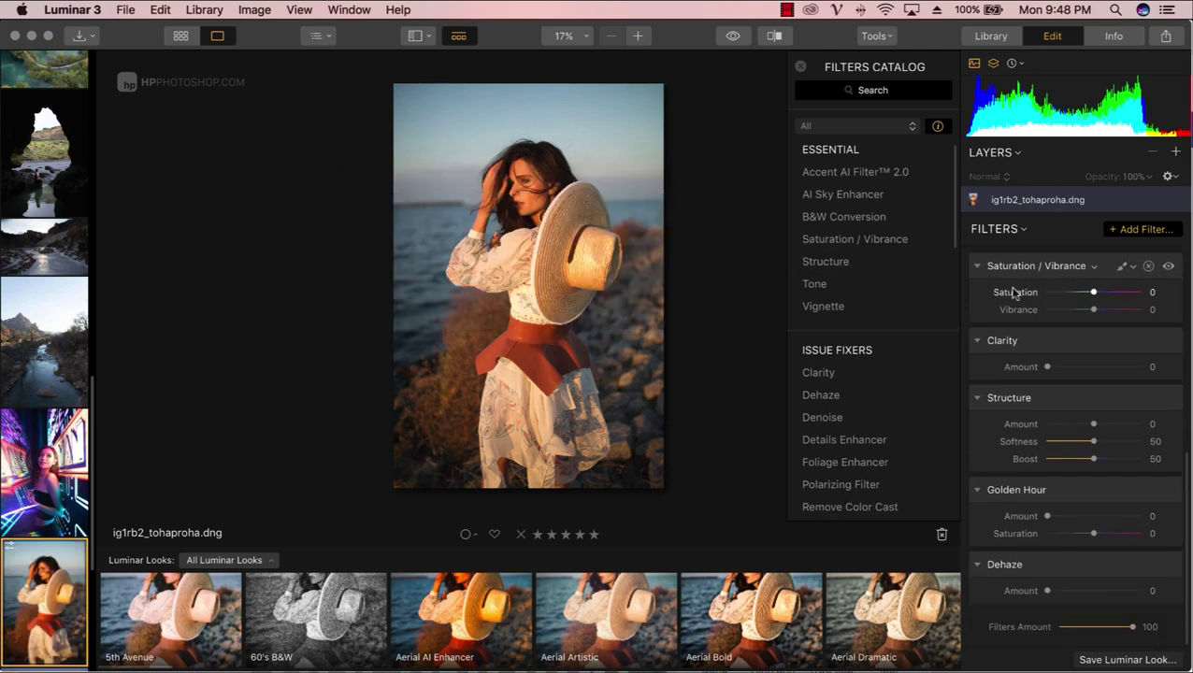
scroll(1015, 292, up, 10)
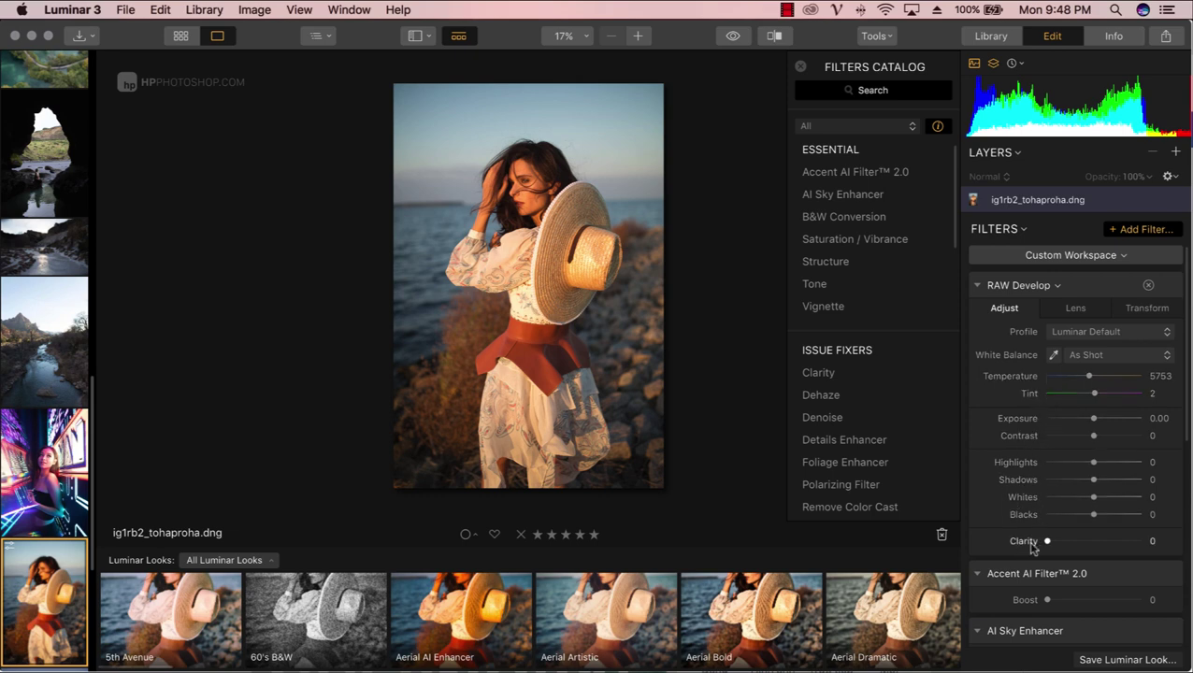
Browse RAW Develop's Lens and Transform settings, then collapse it and close the catalog
click(1080, 312)
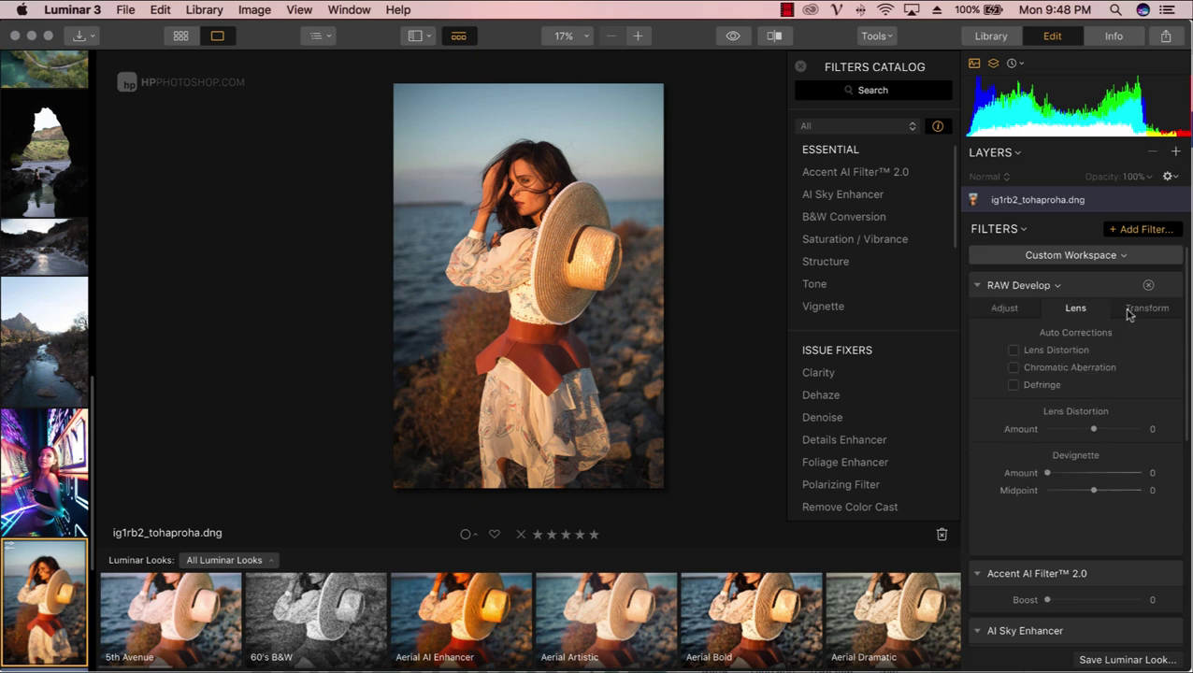
click(1148, 309)
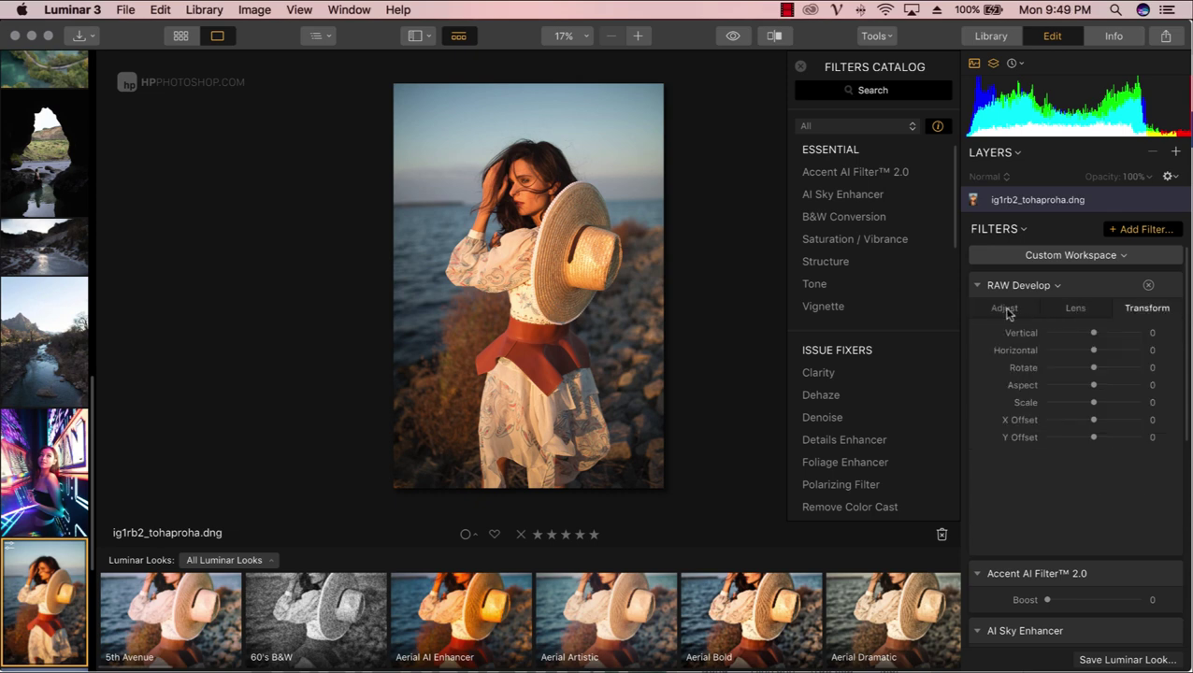
click(1002, 309)
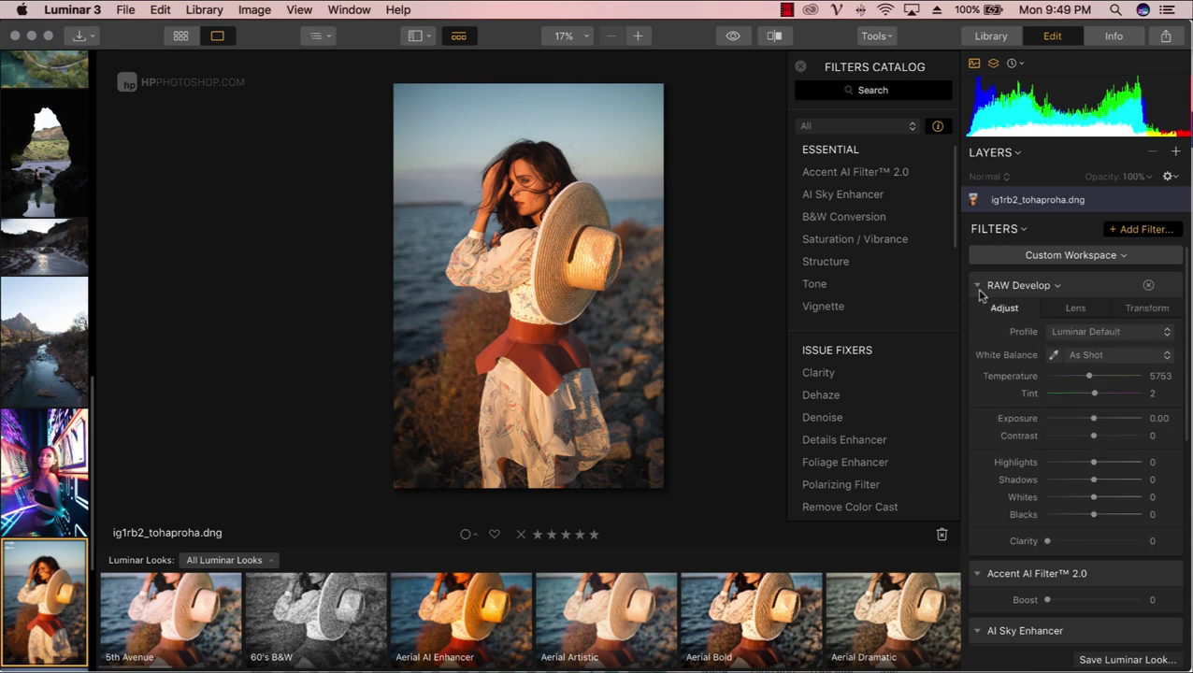
click(977, 285)
click(1159, 232)
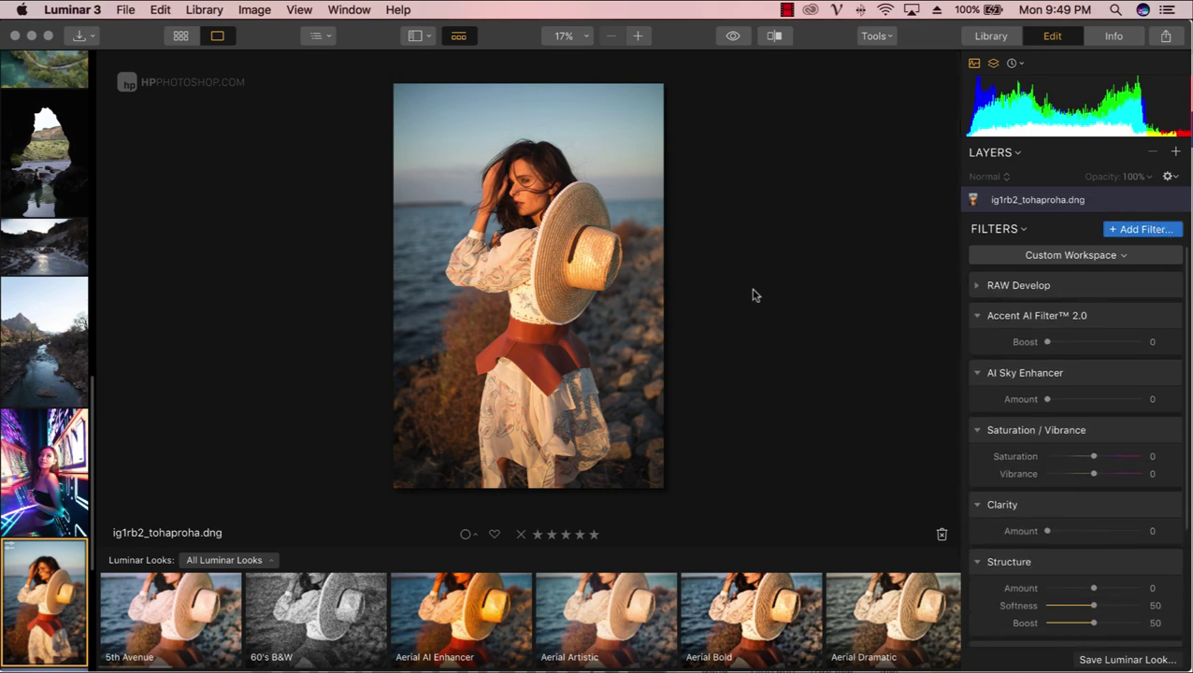
Add the Details Enhancer filter from the Filters Catalog
click(1176, 233)
mouse_move(825, 241)
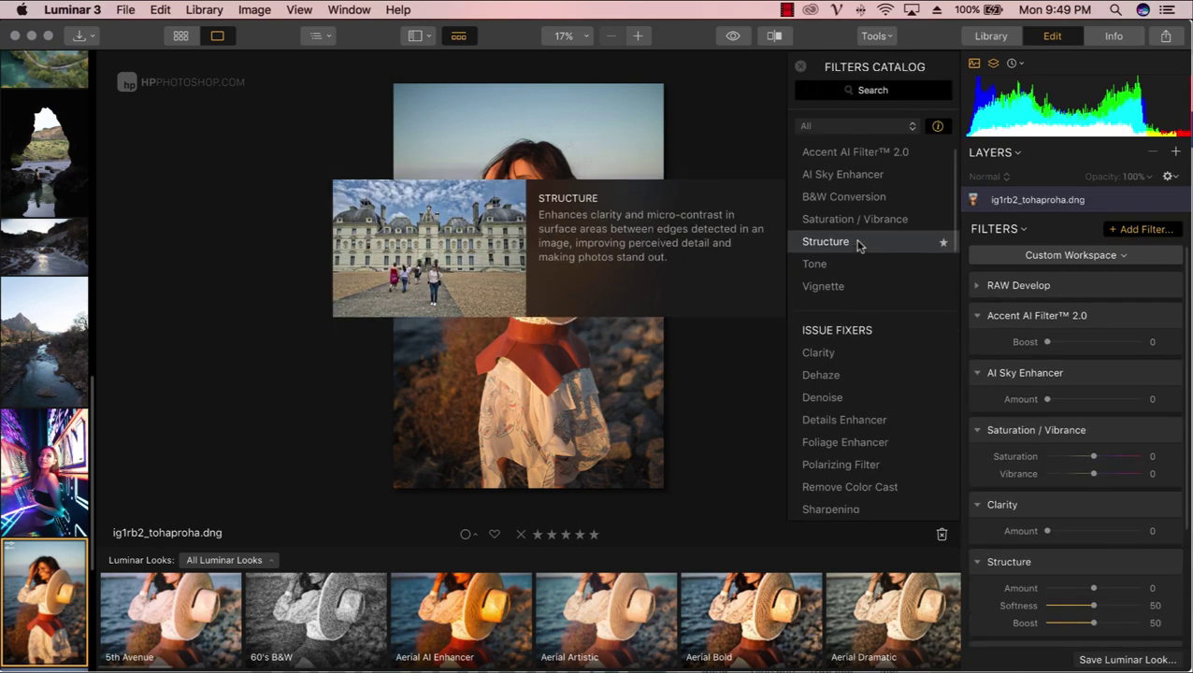
scroll(858, 245, down, 3)
scroll(857, 248, down, 3)
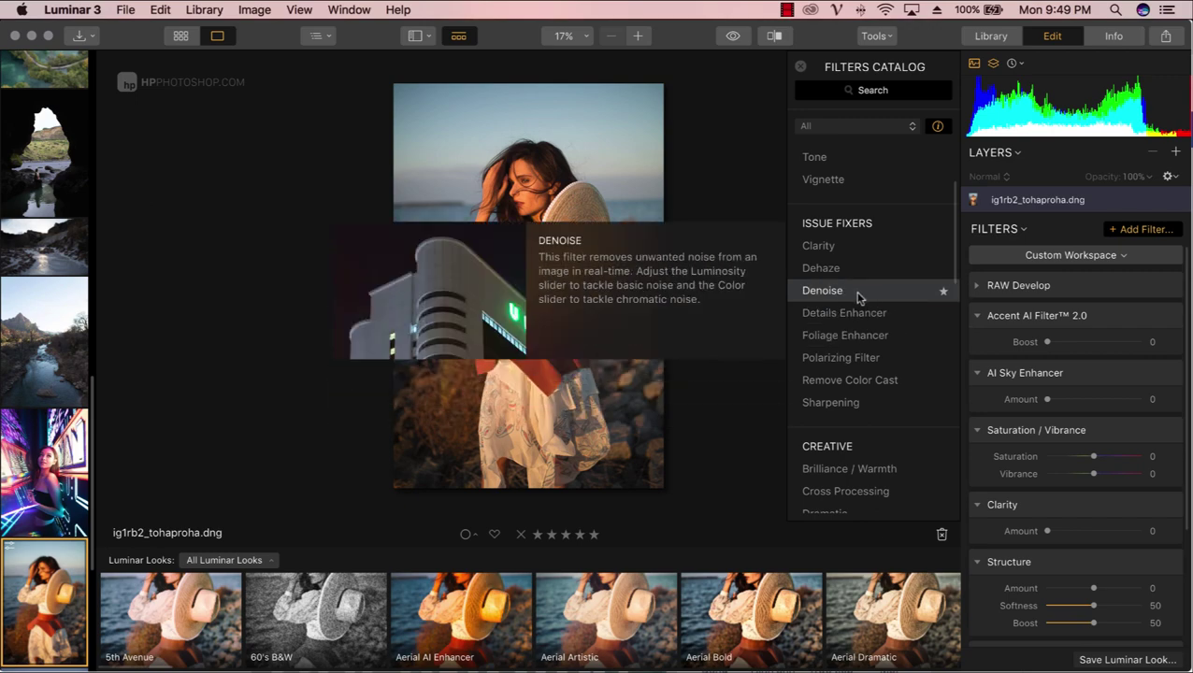
scroll(859, 297, down, 10)
scroll(874, 317, down, 15)
scroll(866, 343, down, 7)
scroll(867, 348, down, 4)
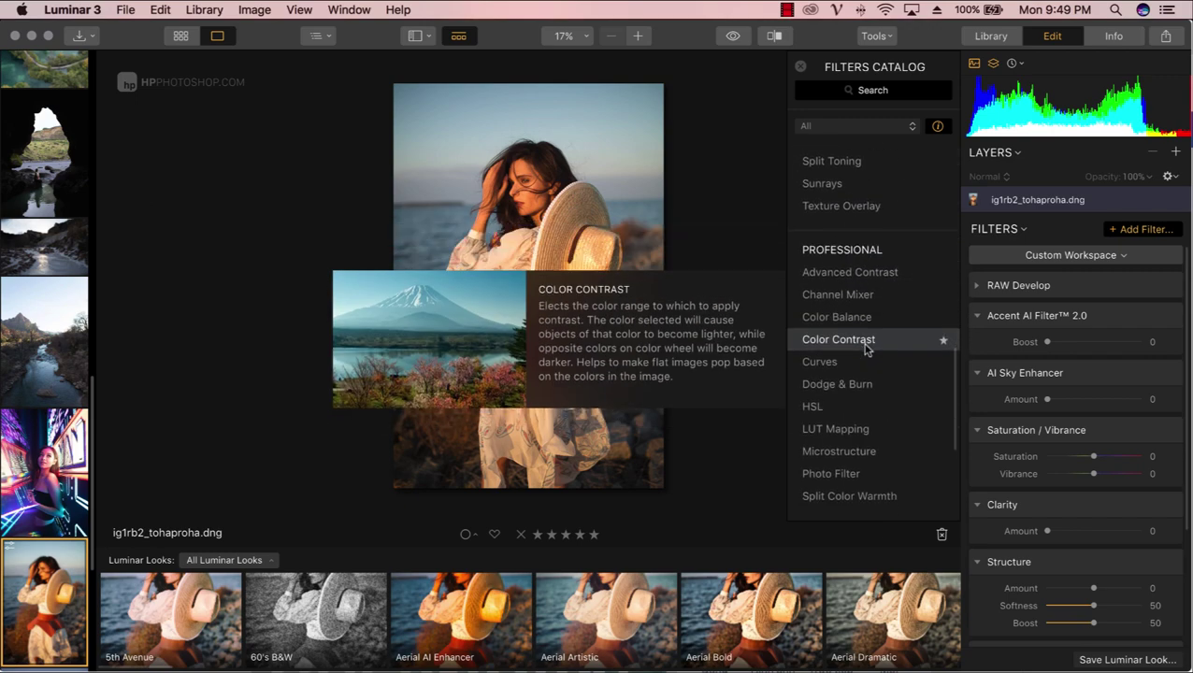
scroll(866, 348, up, 9)
scroll(866, 348, up, 9)
scroll(866, 348, up, 2)
scroll(866, 349, up, 2)
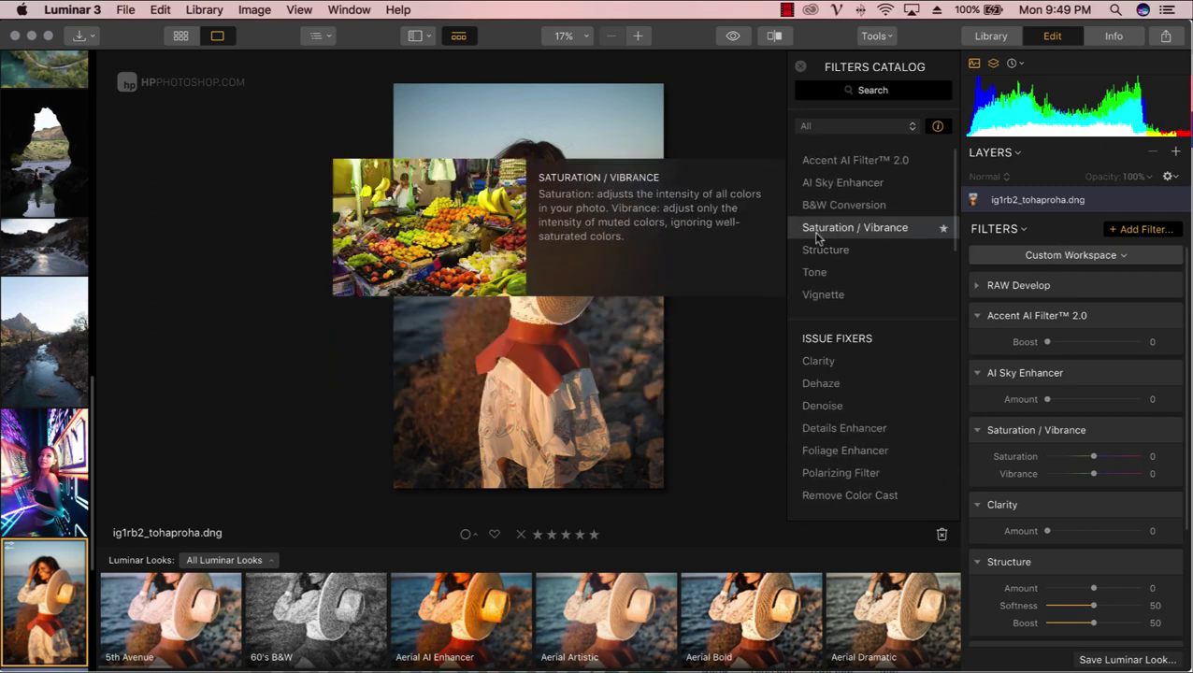
scroll(846, 236, up, 2)
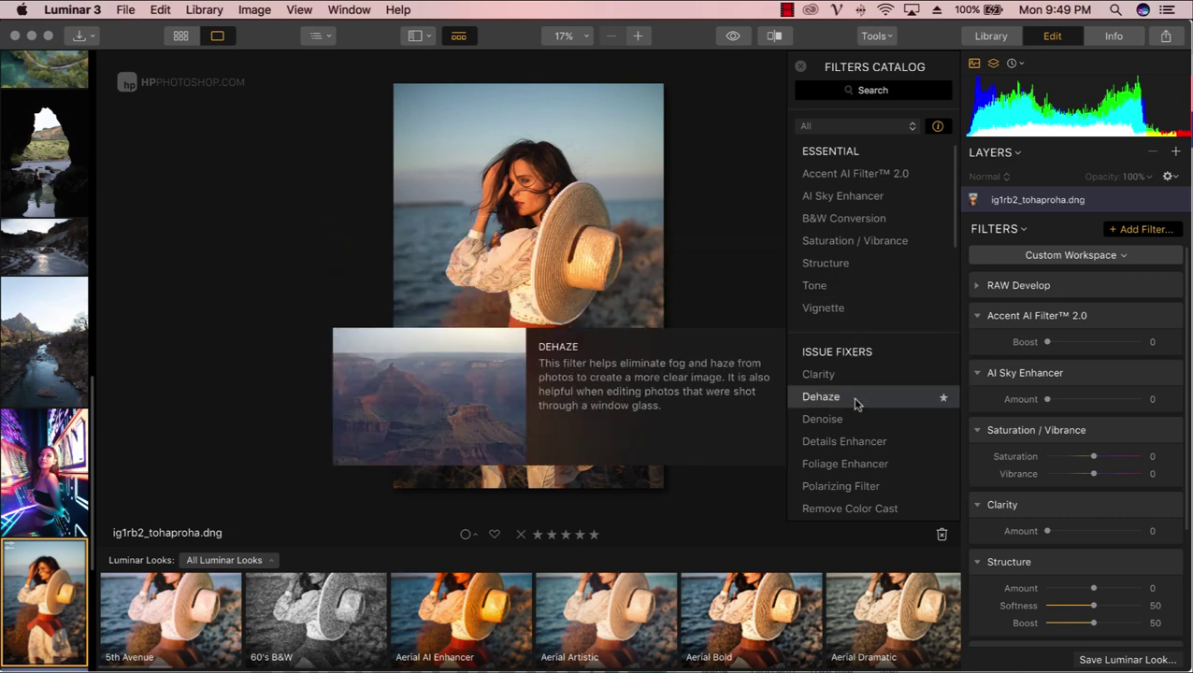
scroll(856, 423, down, 2)
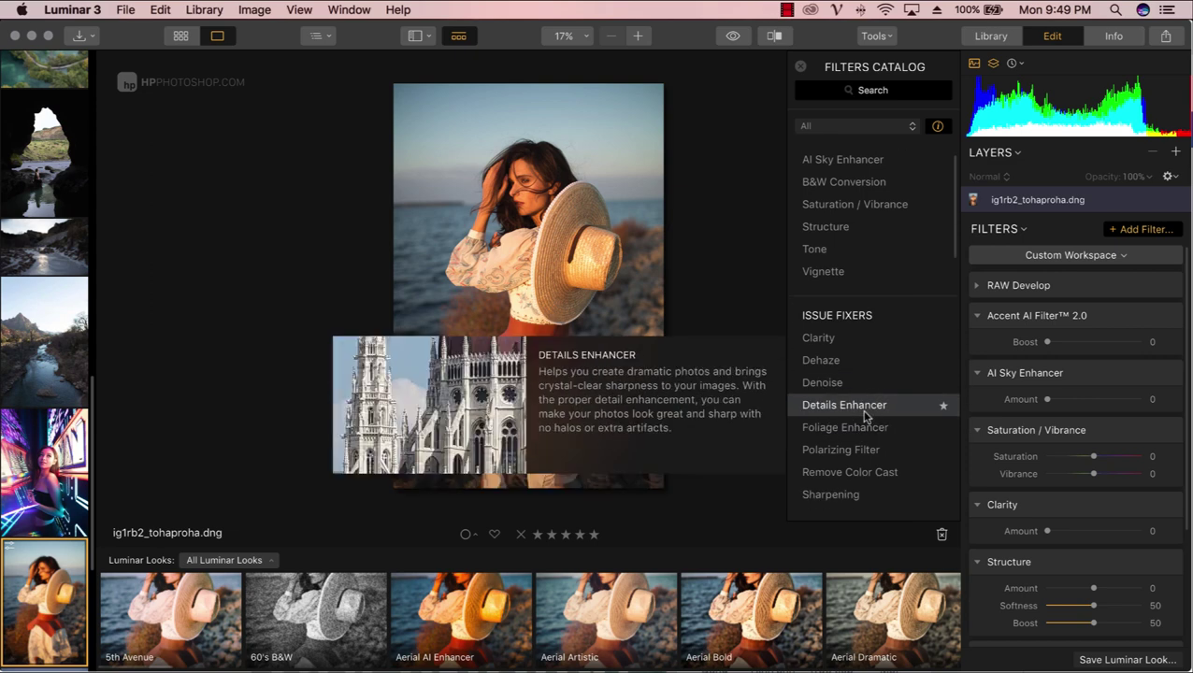
scroll(998, 344, down, 3)
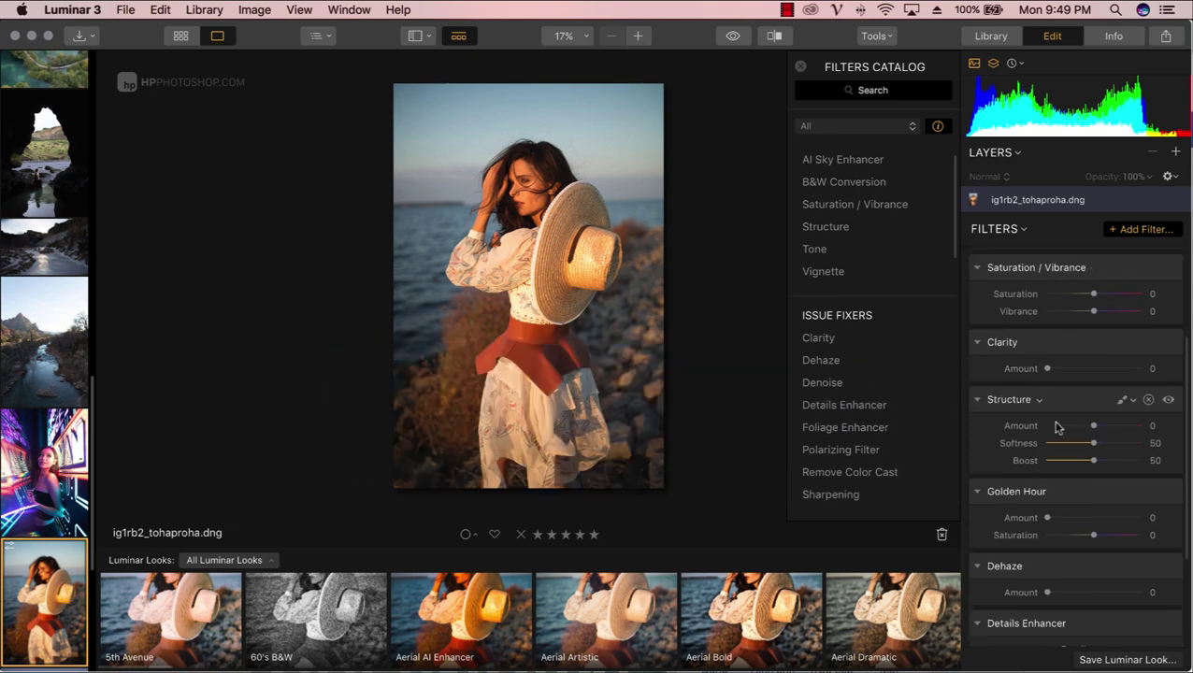
scroll(1043, 587, down, 3)
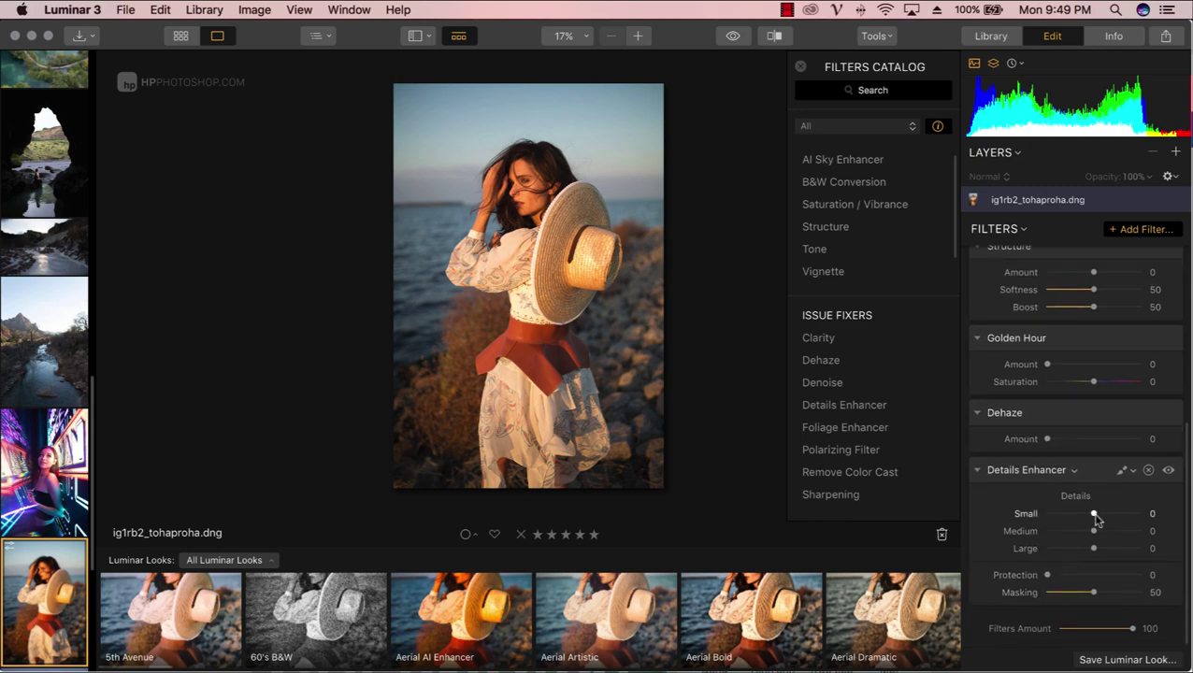
Set Details Enhancer Small Details 3 and Large Details 5, checking the hat at 100% zoom
mouse_move(1094, 514)
mouse_down()
mouse_move(1111, 515)
mouse_move(1081, 514)
mouse_up()
click(600, 263)
click(588, 242)
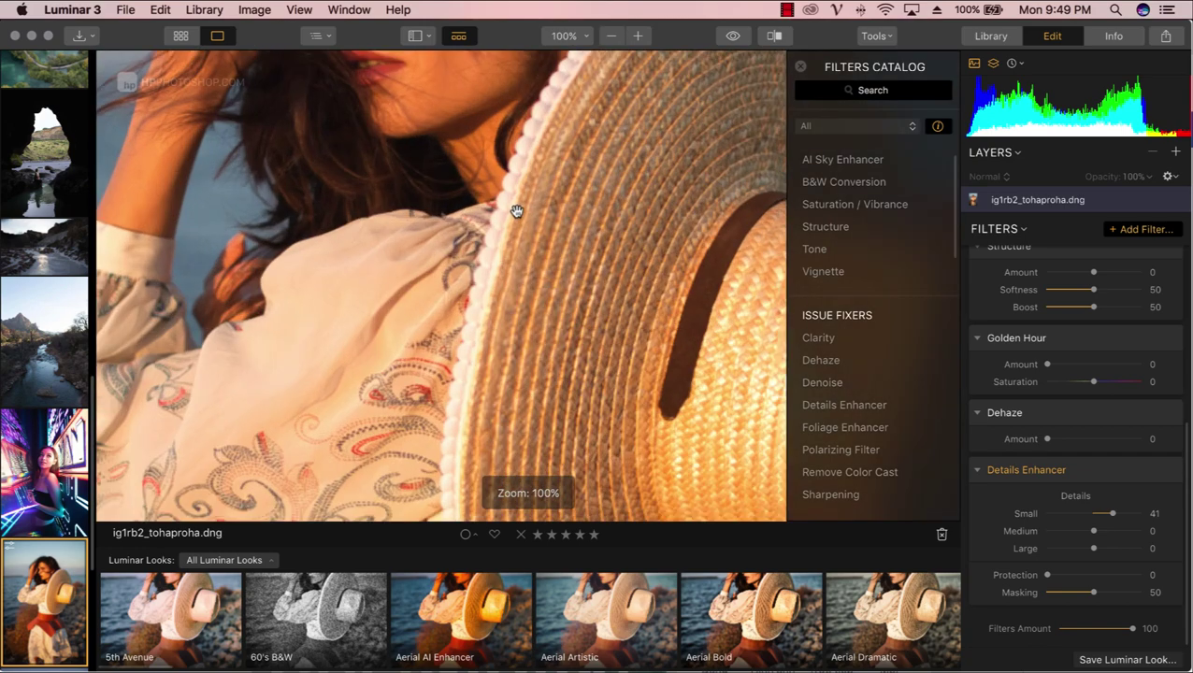
mouse_move(1113, 515)
mouse_down()
mouse_move(1107, 549)
mouse_move(1121, 550)
mouse_up()
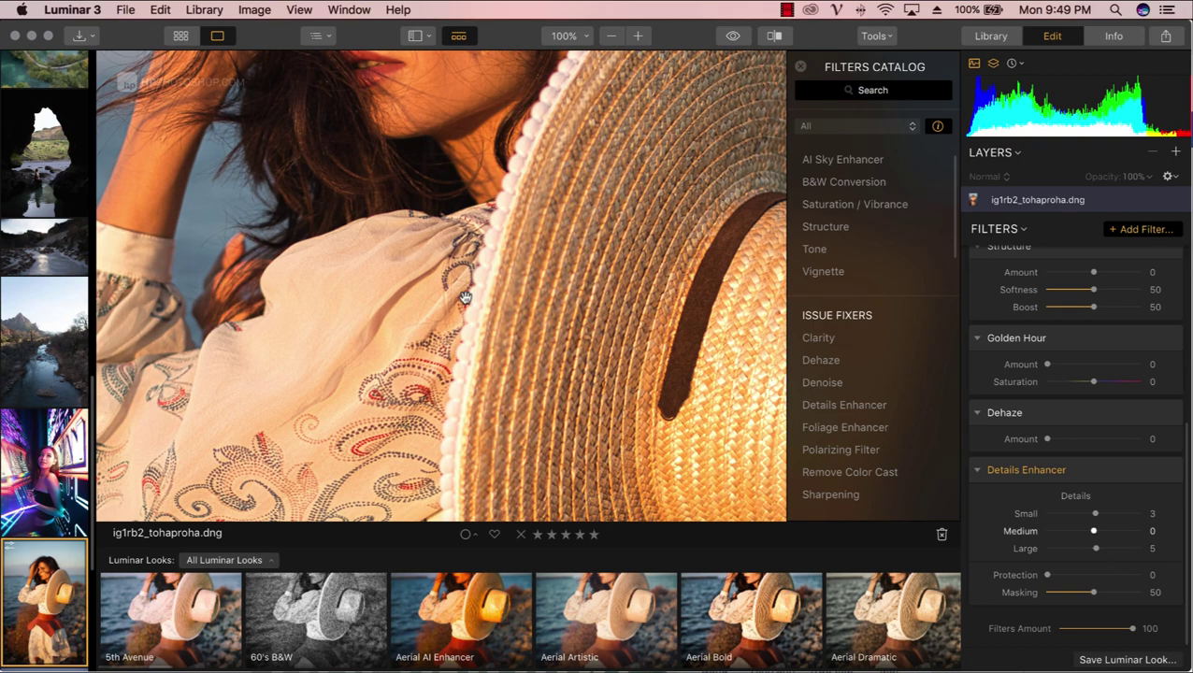
key(super+0)
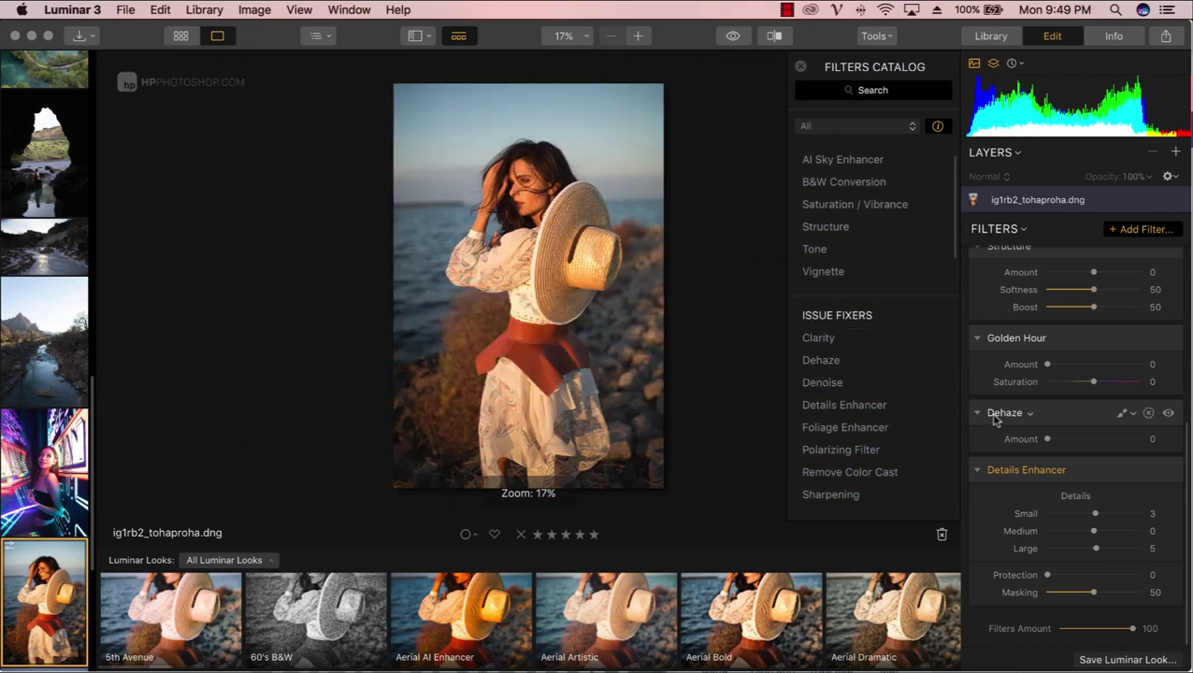
Raise Accent AI 2.0 Boost to 83, then switch to the river photo ryzf8f_garrettjson_1.dng
scroll(991, 420, up, 2)
scroll(991, 421, up, 4)
scroll(994, 423, up, 1)
scroll(994, 422, up, 1)
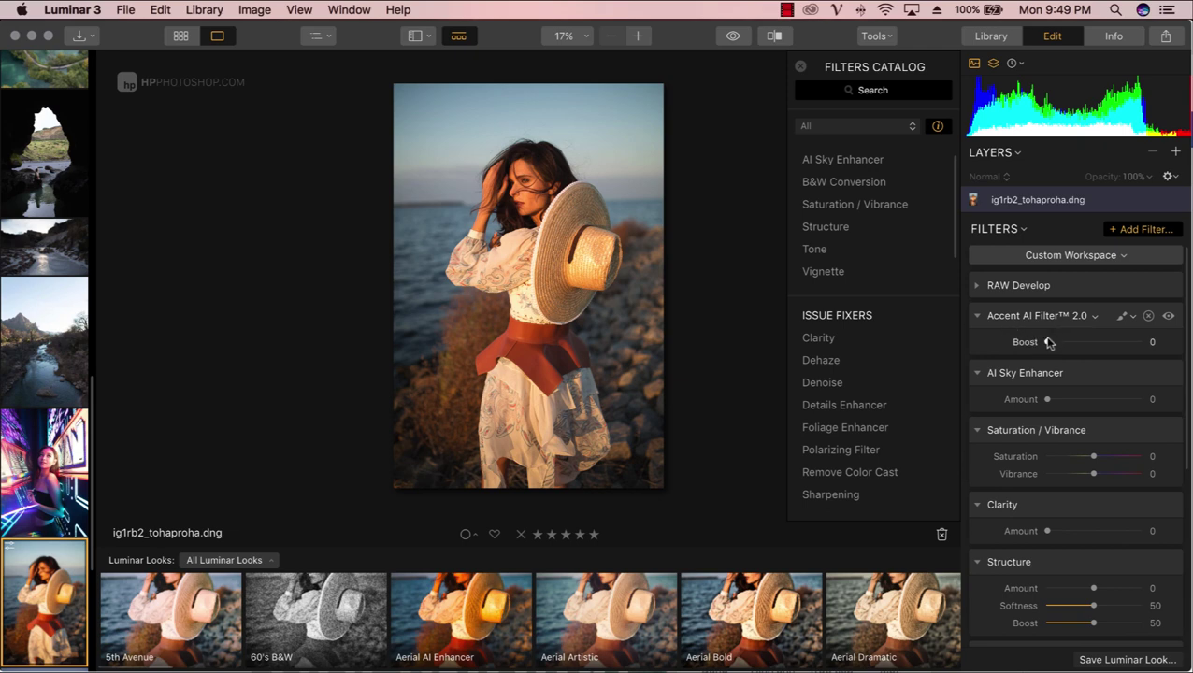
drag(1049, 342, 1107, 342)
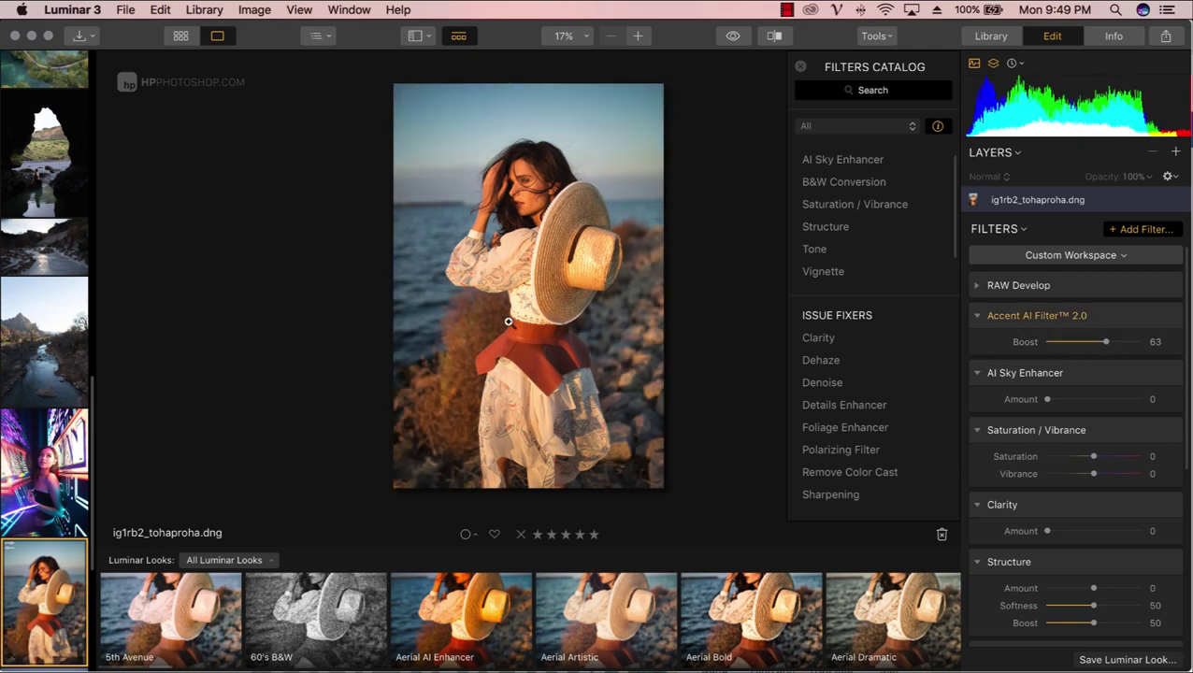
drag(1106, 343, 1125, 342)
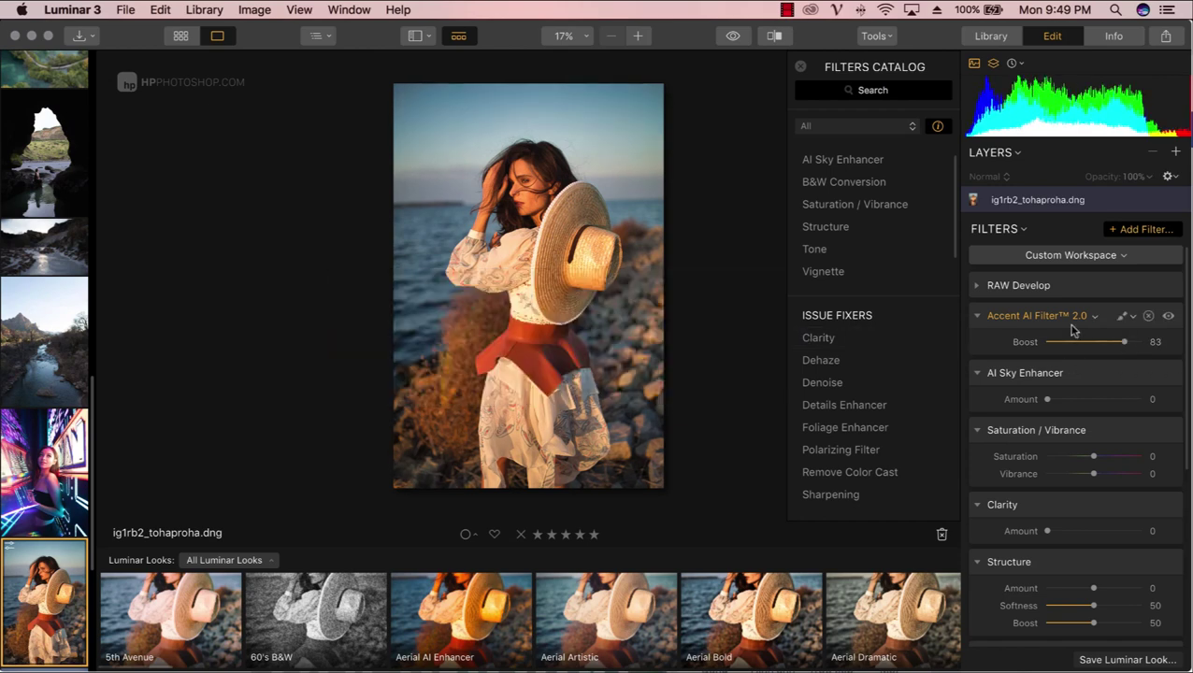
click(53, 357)
scroll(28, 449, down, 5)
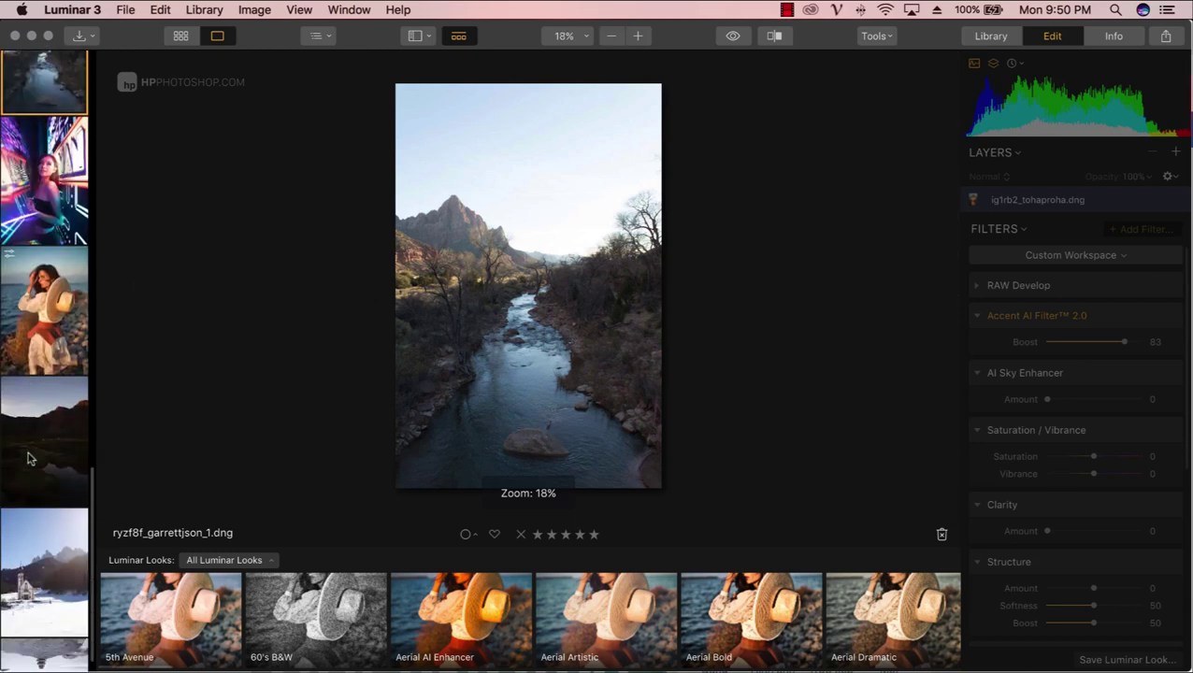
click(73, 388)
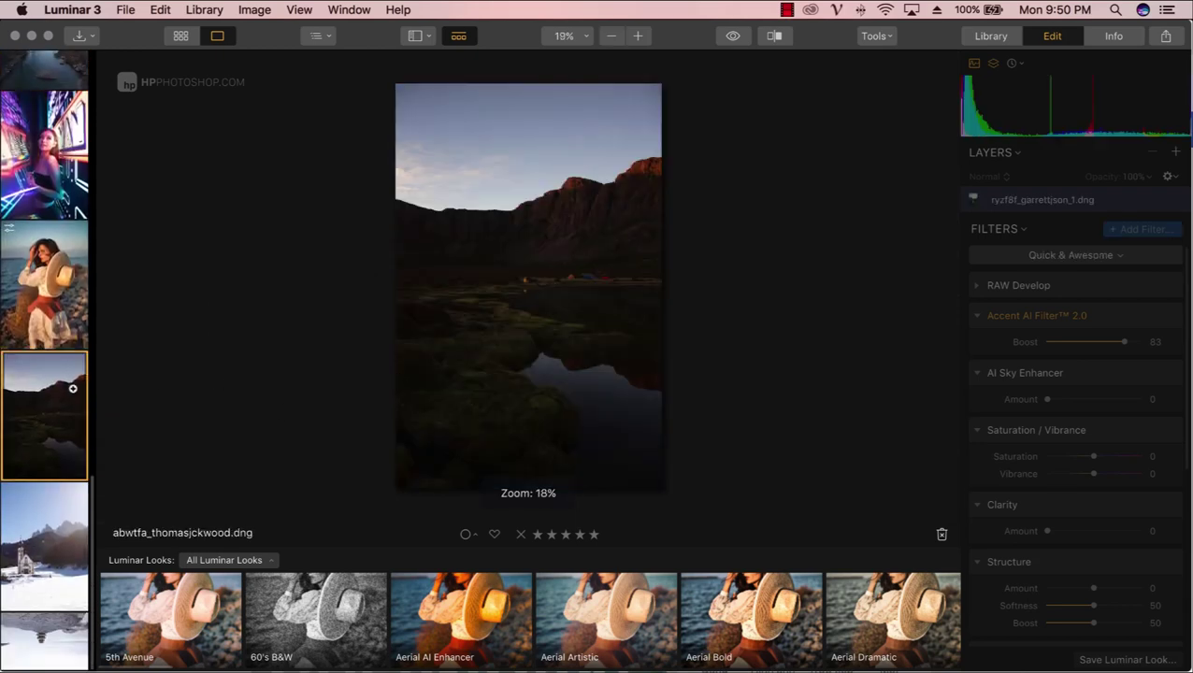
scroll(1065, 280, down, 1)
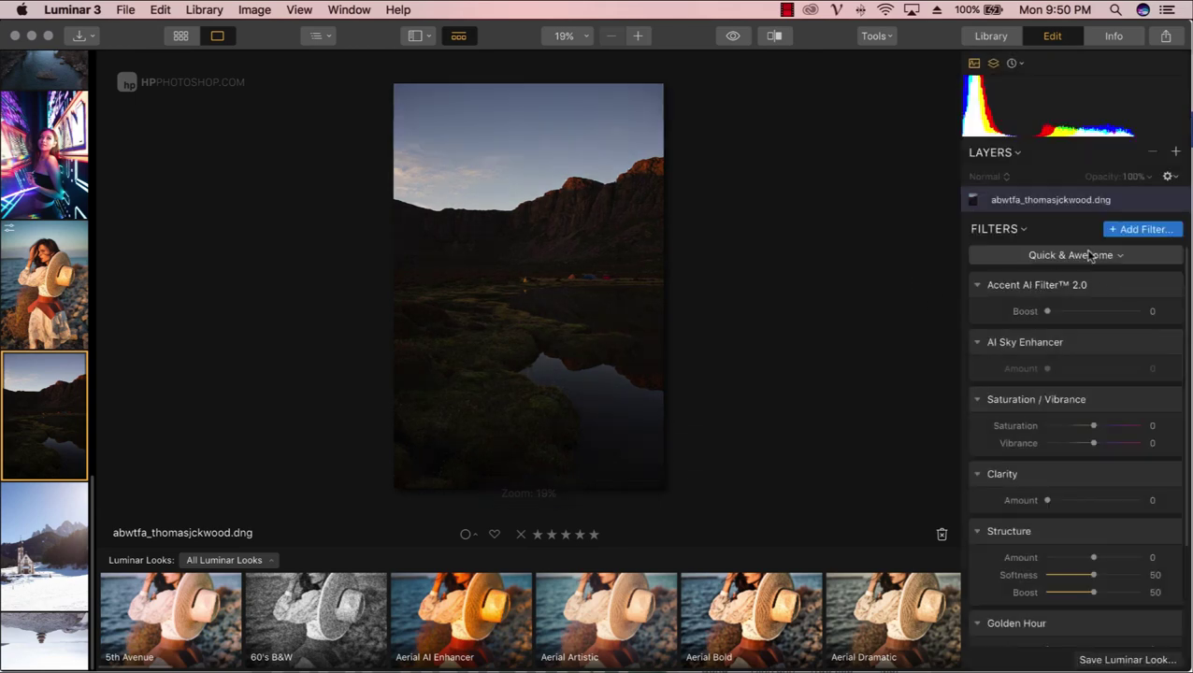
click(1121, 233)
mouse_move(825, 249)
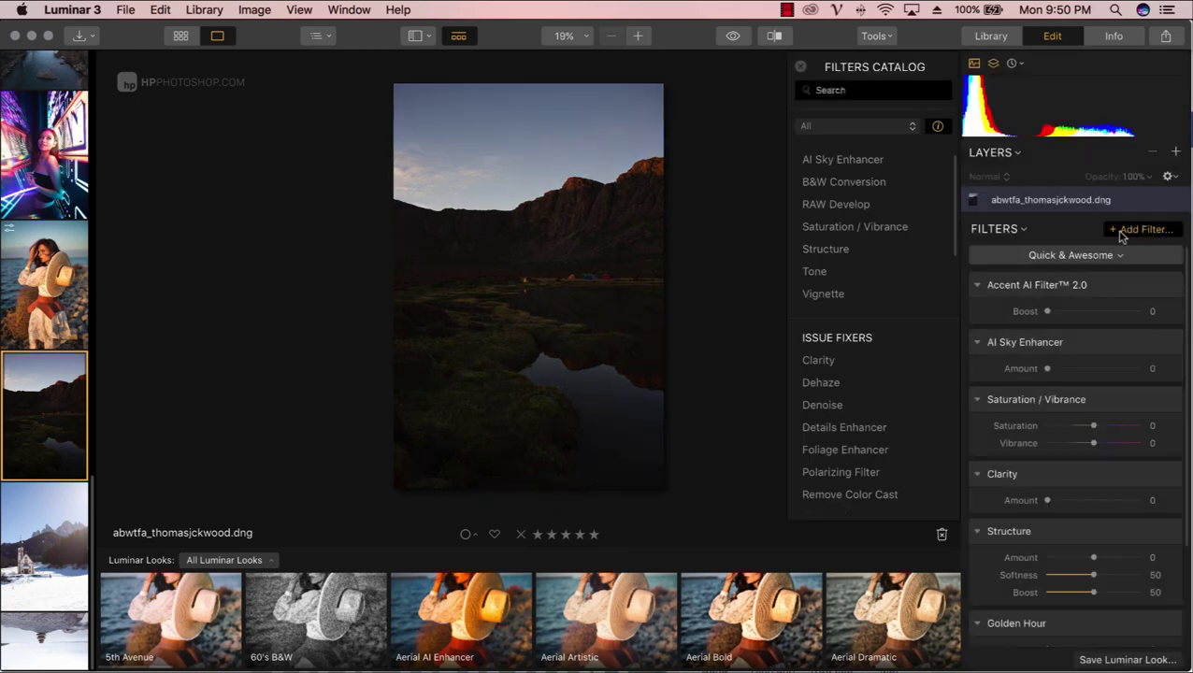
Add RAW Develop with Exposure 0.77, Contrast 43, Highlights −46, Shadows 58 and Vibrance 39
click(859, 241)
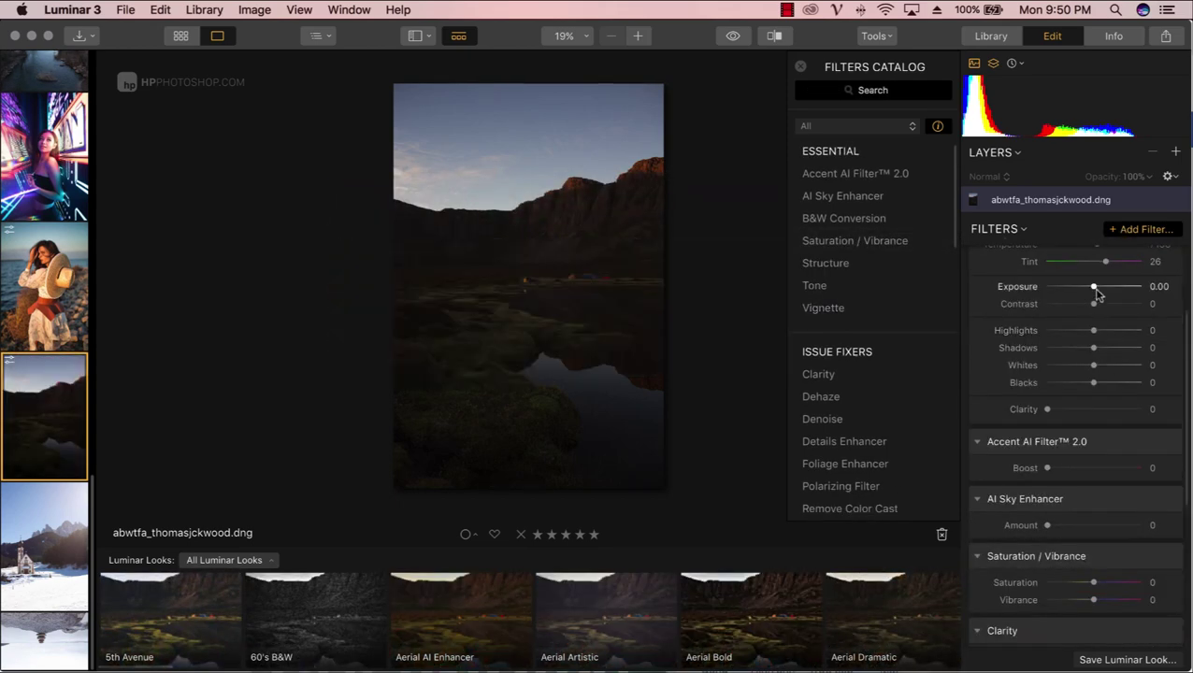
mouse_move(1094, 290)
mouse_down()
mouse_move(1109, 295)
mouse_move(1072, 332)
mouse_move(1121, 347)
mouse_up()
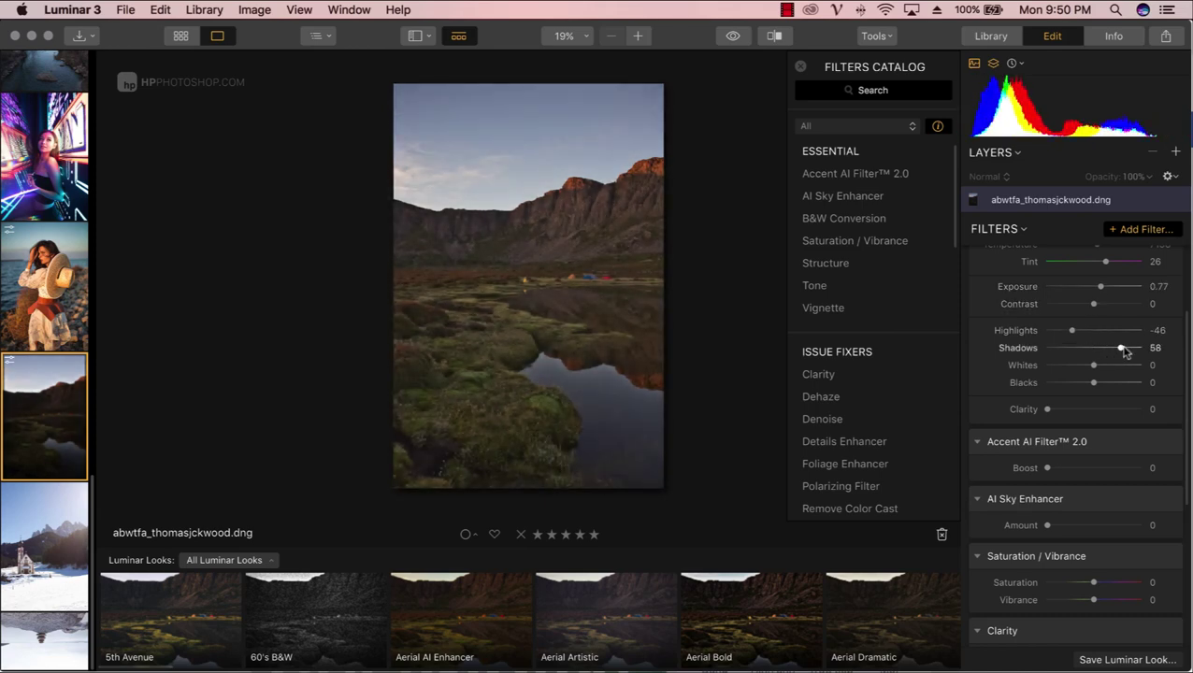
drag(1094, 303, 1114, 304)
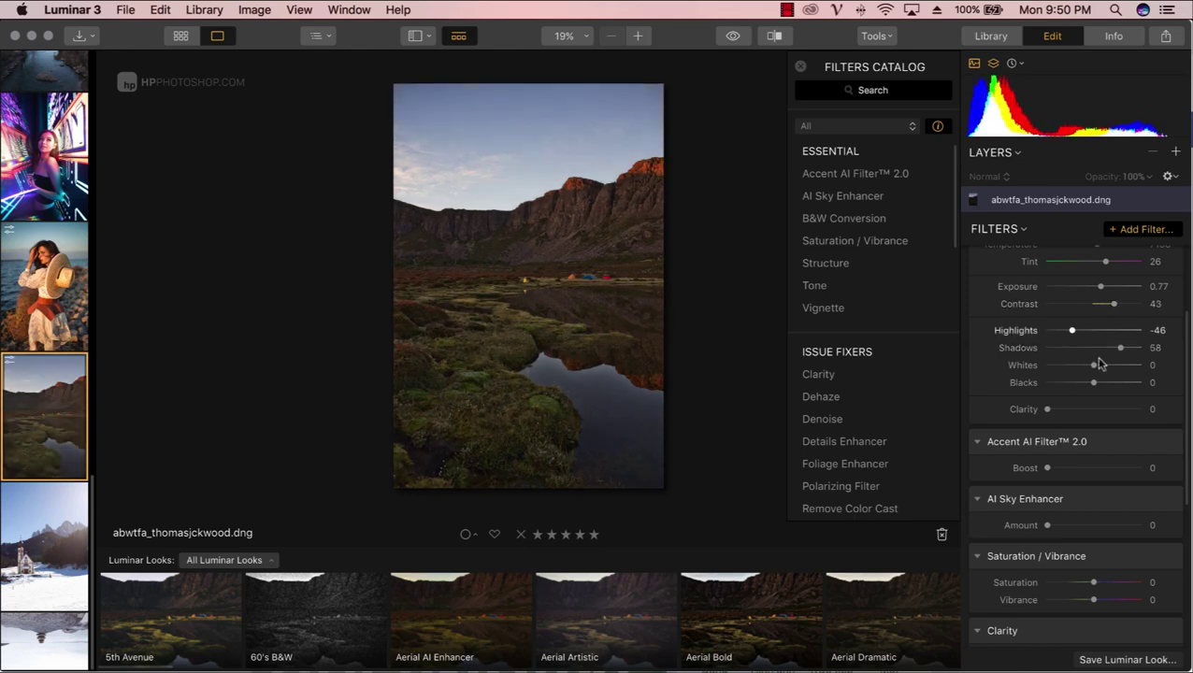
drag(1093, 599, 1118, 600)
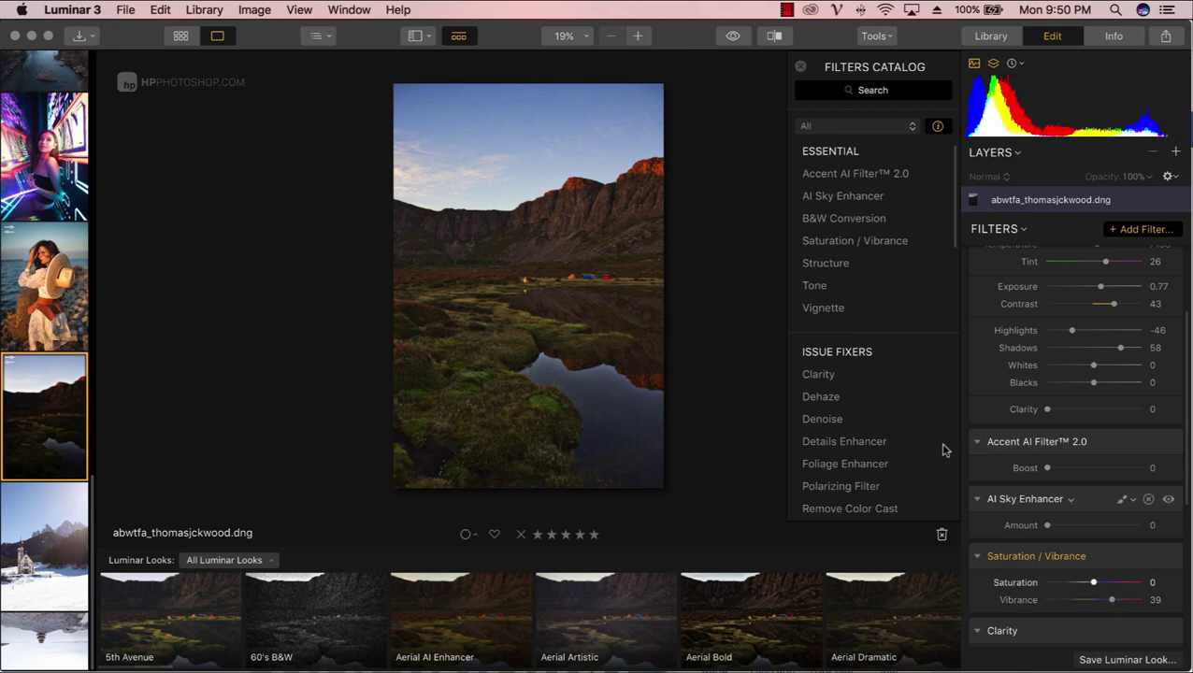
scroll(968, 412, up, 3)
scroll(973, 421, down, 2)
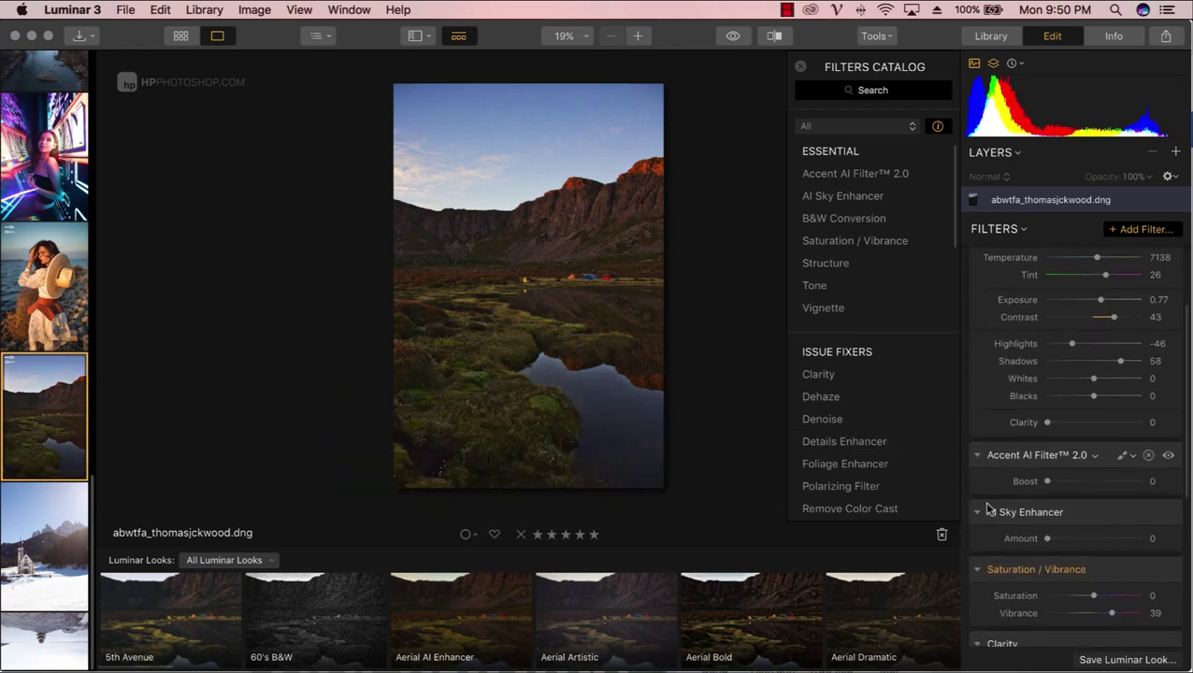
scroll(996, 509, down, 1)
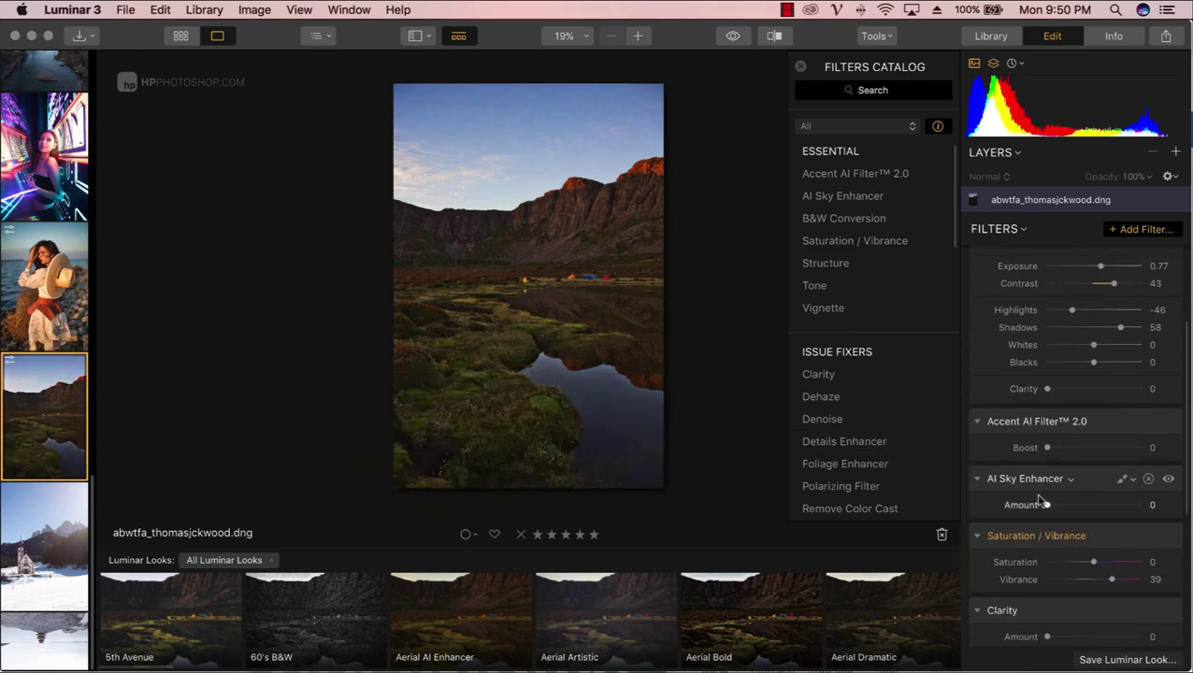
Set AI Sky Enhancer Amount to 61 and collapse the RAW Develop, Accent AI and Sky Enhancer panels
mouse_move(1048, 506)
mouse_down()
mouse_move(1135, 509)
mouse_move(1113, 513)
mouse_up()
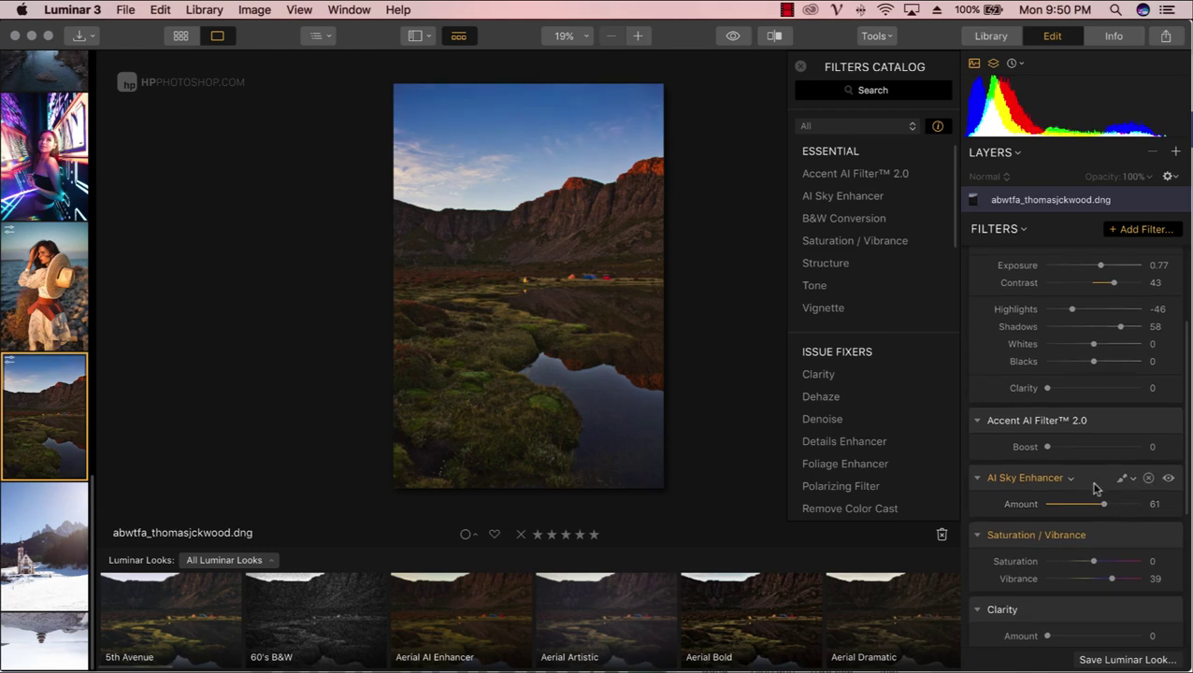
scroll(1089, 489, up, 5)
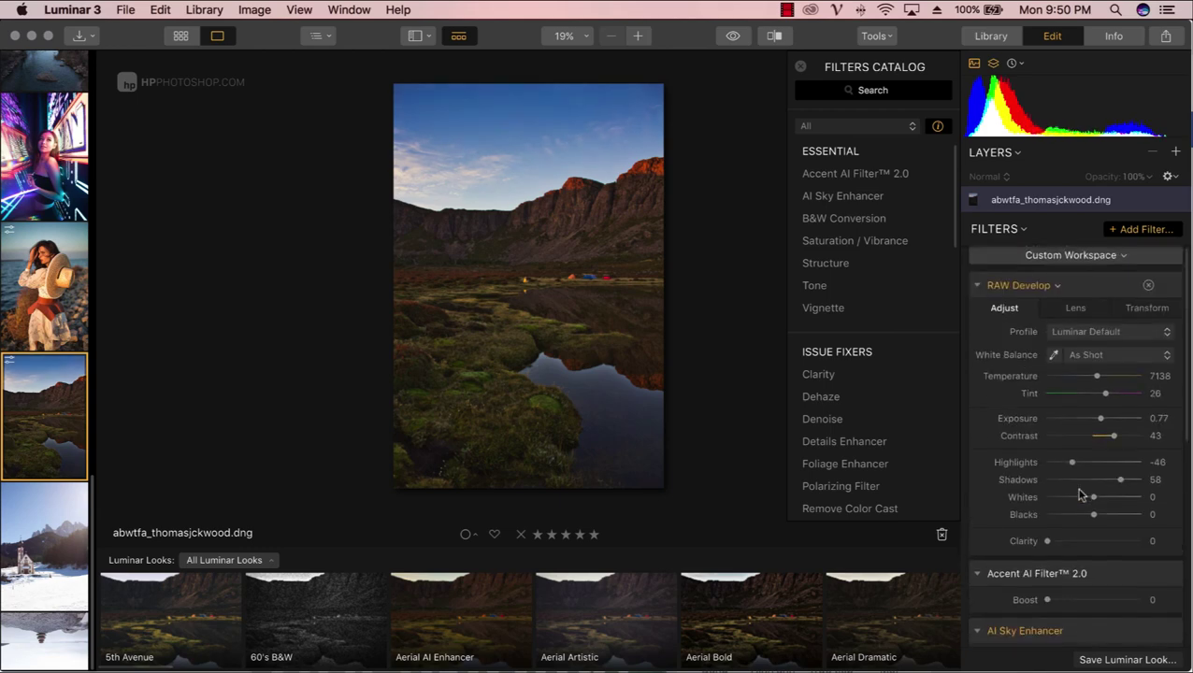
click(1037, 287)
click(976, 289)
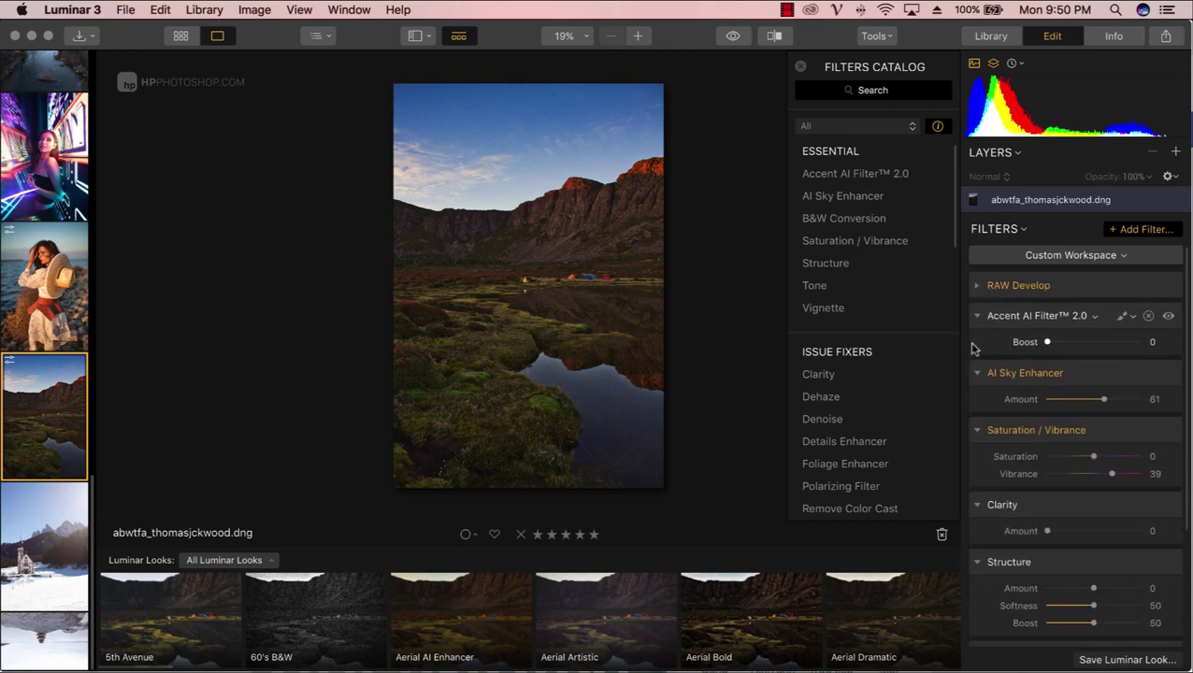
click(976, 316)
click(976, 346)
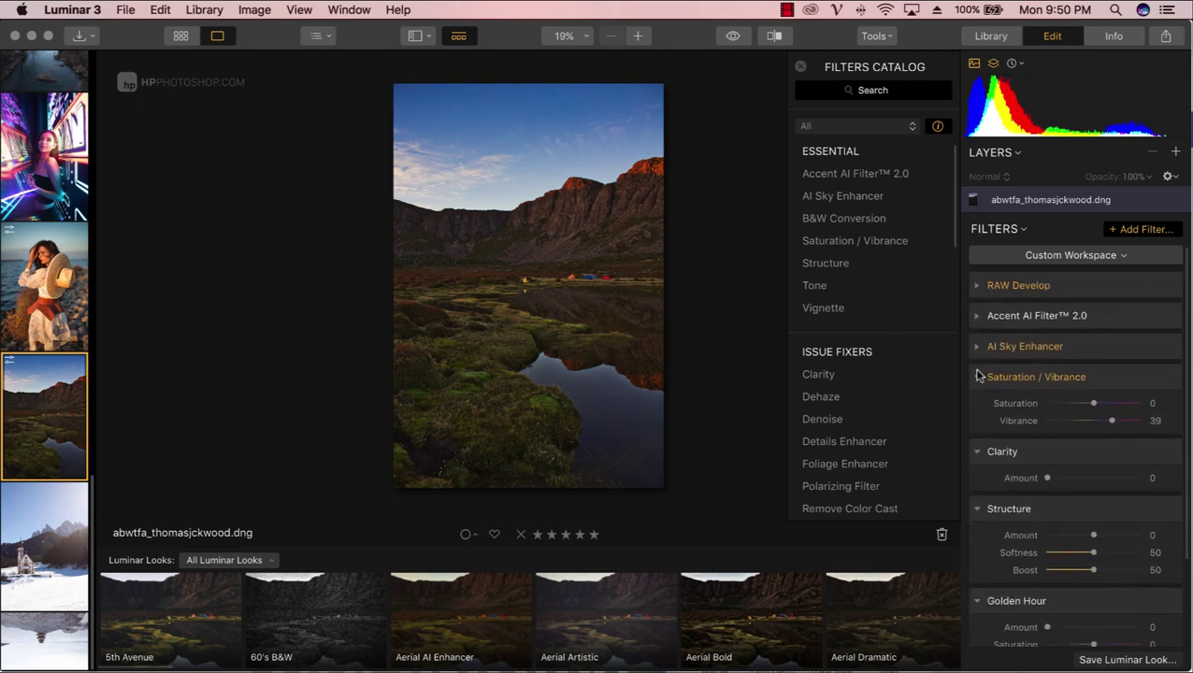
Collapse the remaining filter panels and set Golden Hour Amount to 21
click(976, 376)
click(976, 407)
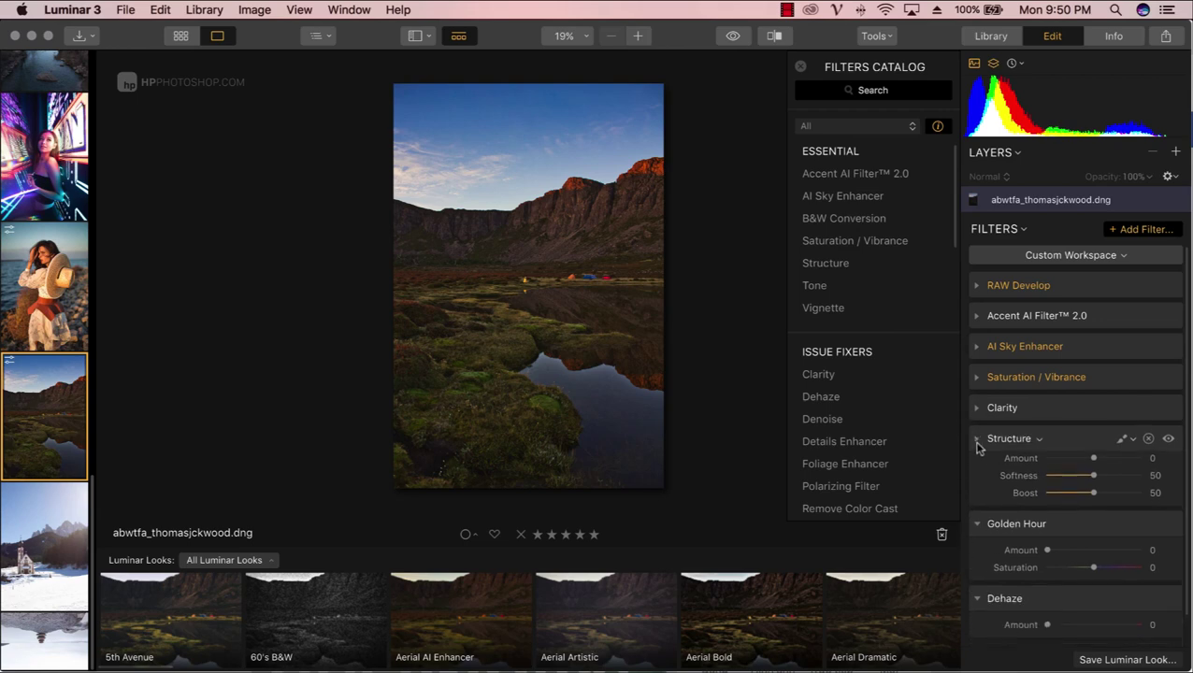
click(976, 438)
click(976, 468)
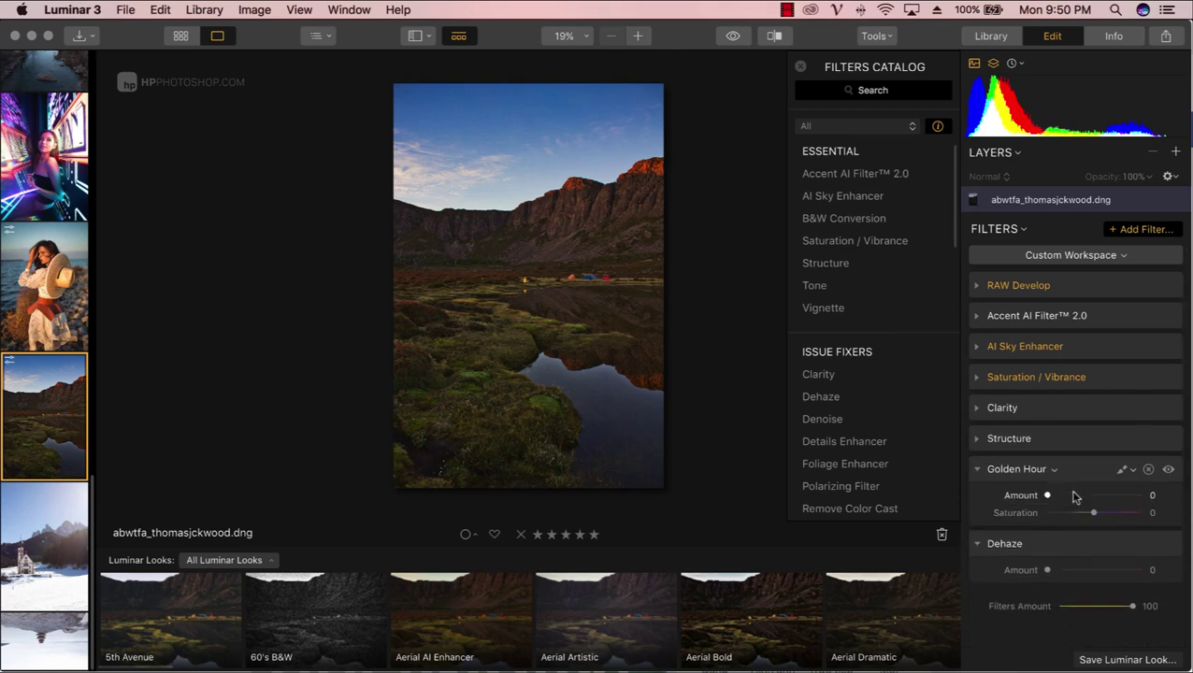
mouse_move(1052, 502)
mouse_down()
mouse_move(1094, 502)
mouse_move(1052, 500)
mouse_move(1091, 502)
mouse_move(1067, 498)
mouse_up()
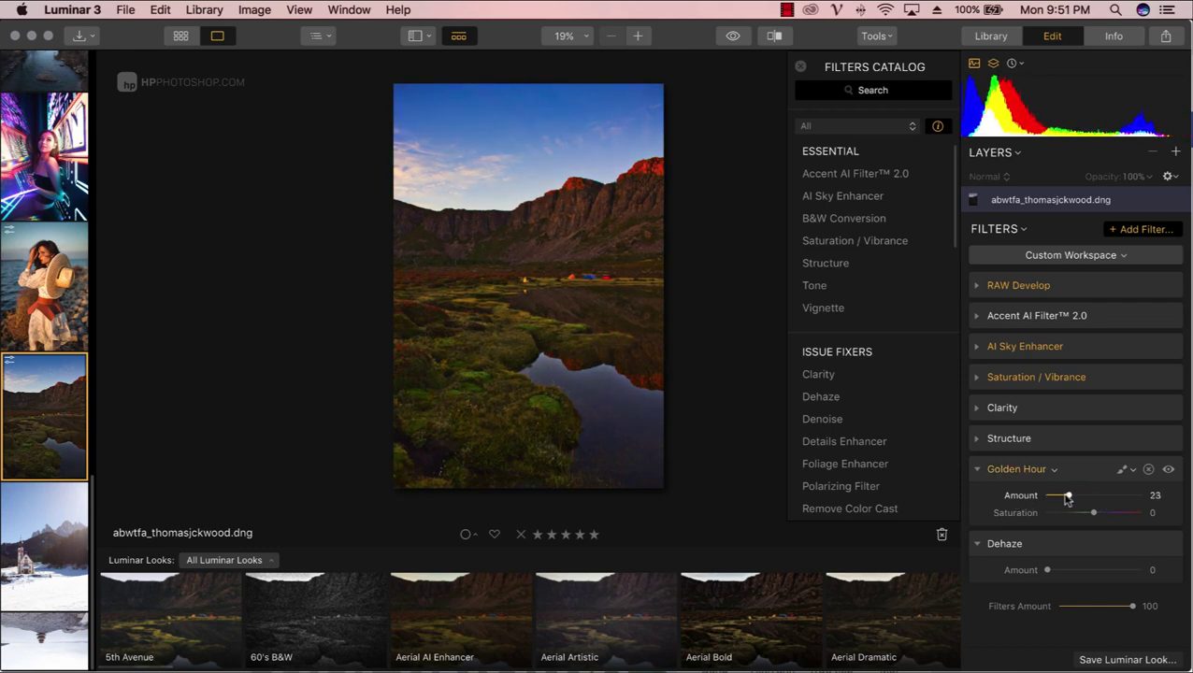
Add the Creative Sunrays filter, giving rays at Amount 40 and Length 65
right_click(985, 477)
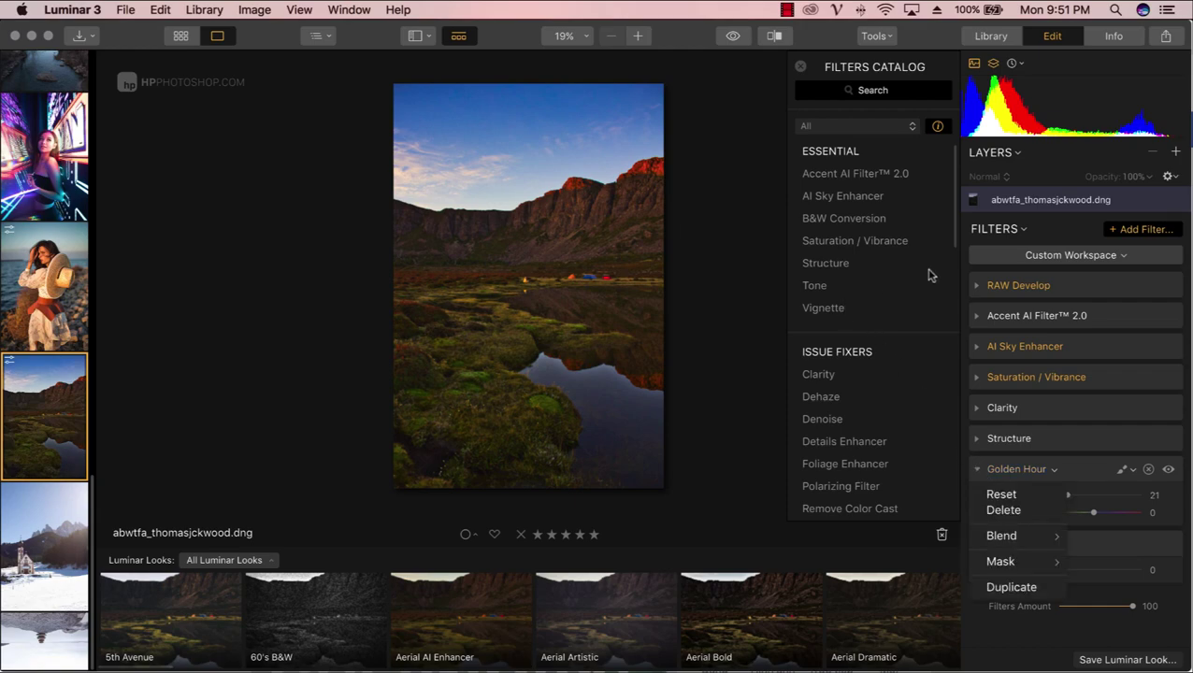
click(955, 221)
scroll(945, 253, down, 8)
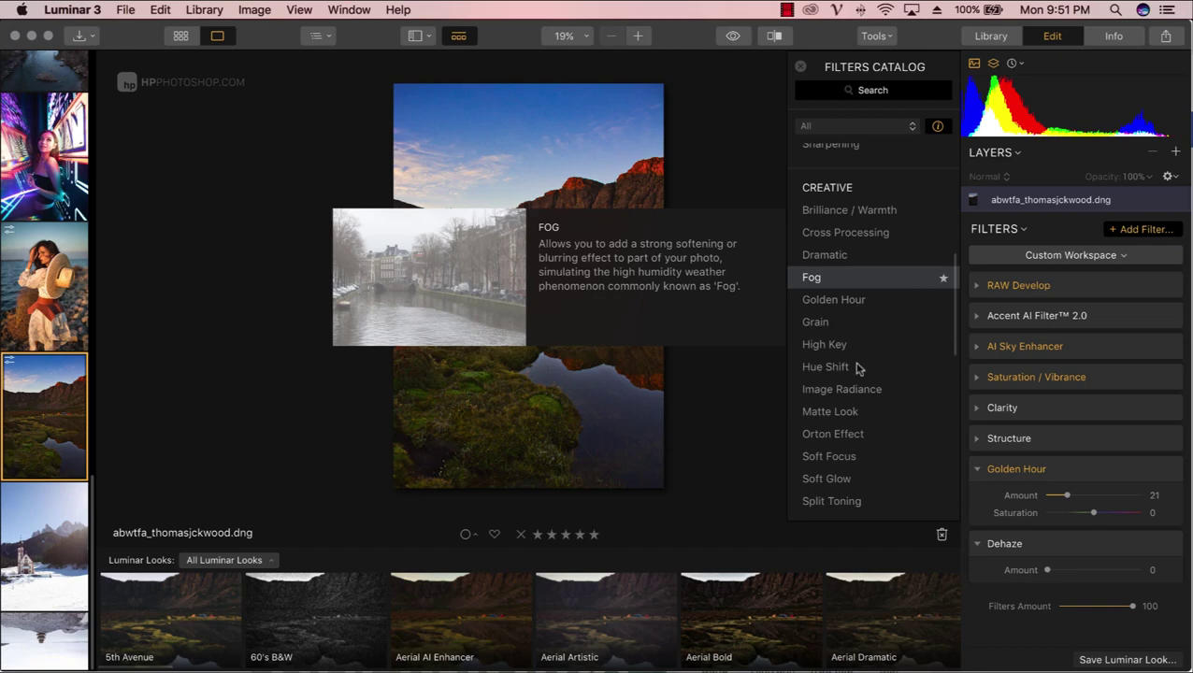
scroll(857, 368, down, 5)
scroll(858, 367, down, 1)
scroll(857, 368, down, 3)
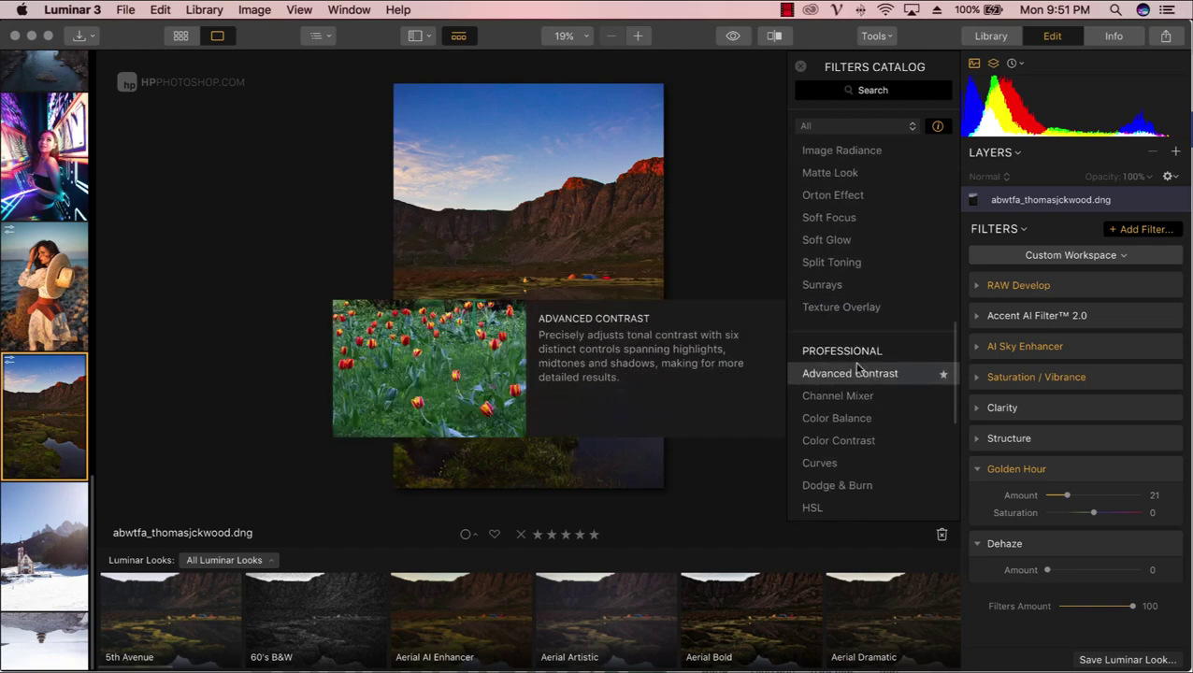
scroll(854, 319, up, 1)
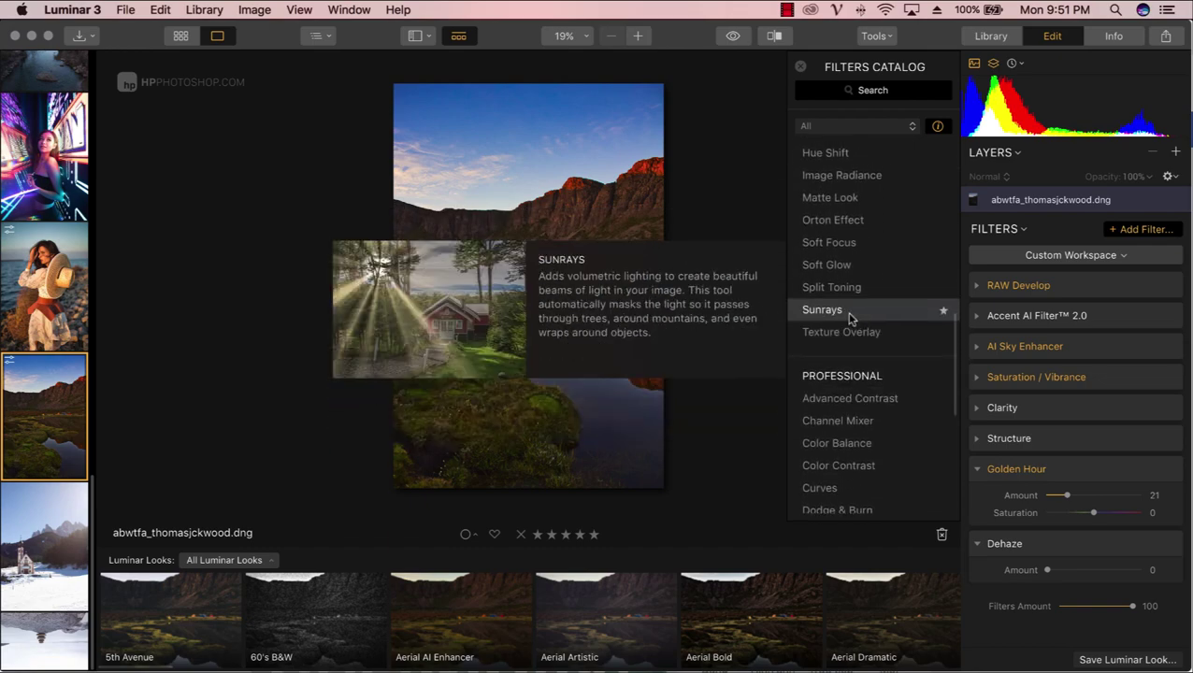
click(823, 310)
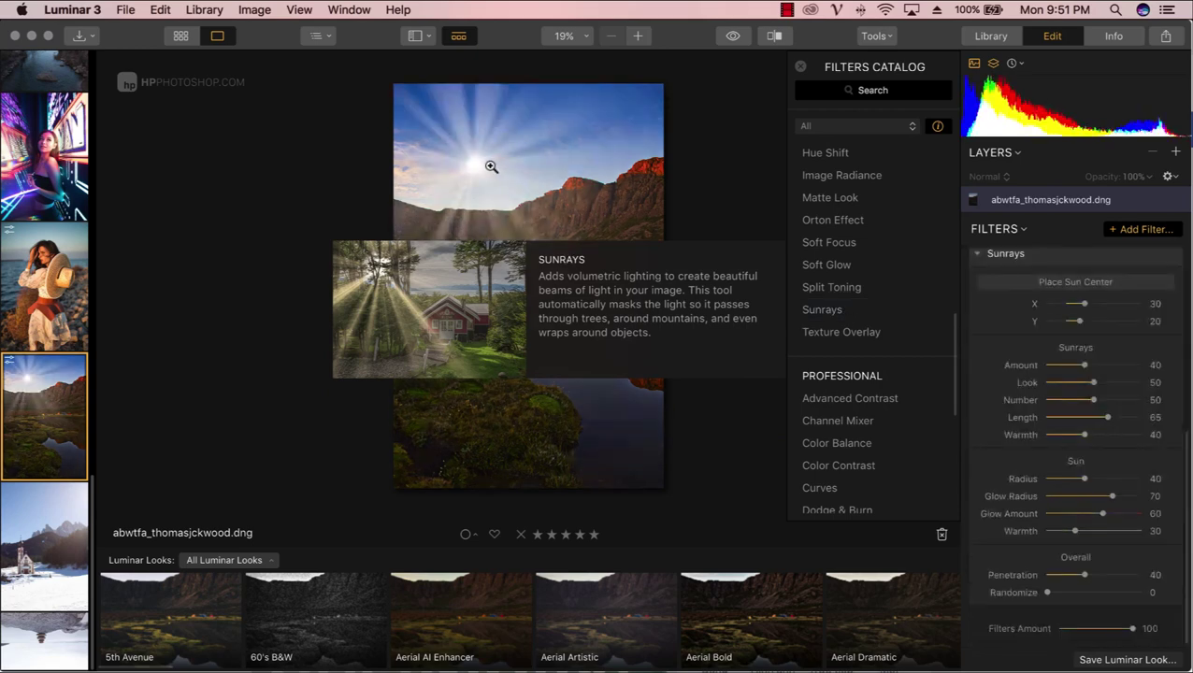
click(801, 67)
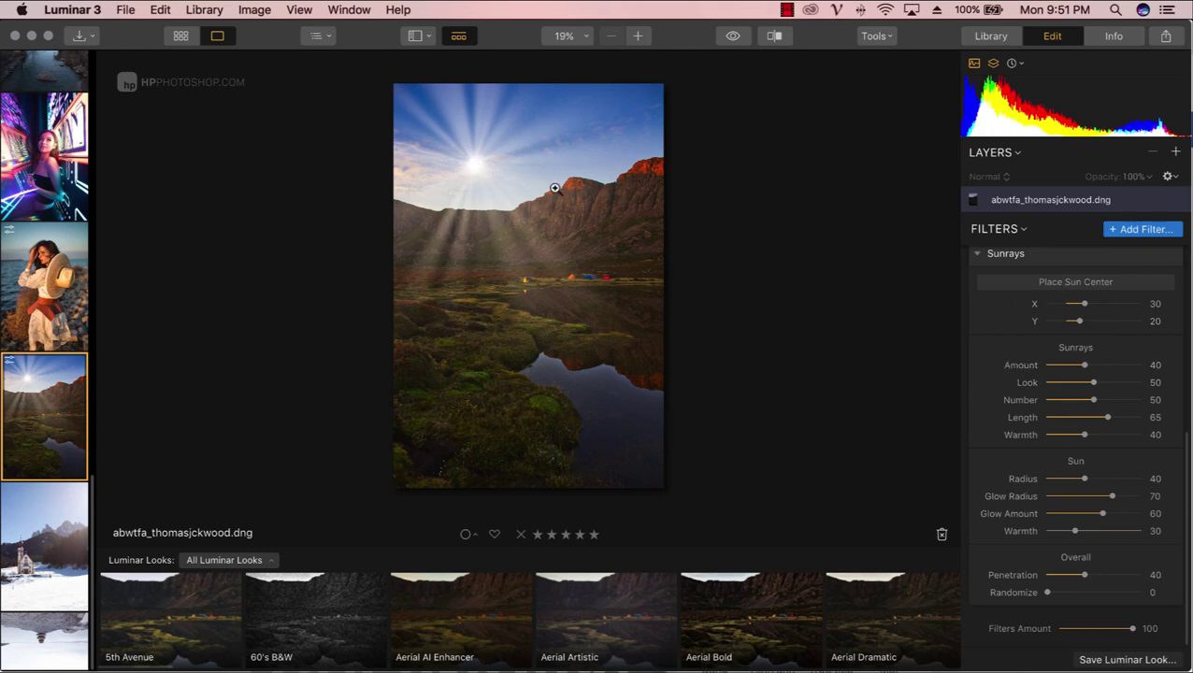
Place the sun center on the right cliff edge and set rays to Amount 45, Look 84, Number 0, Length 70
click(1080, 282)
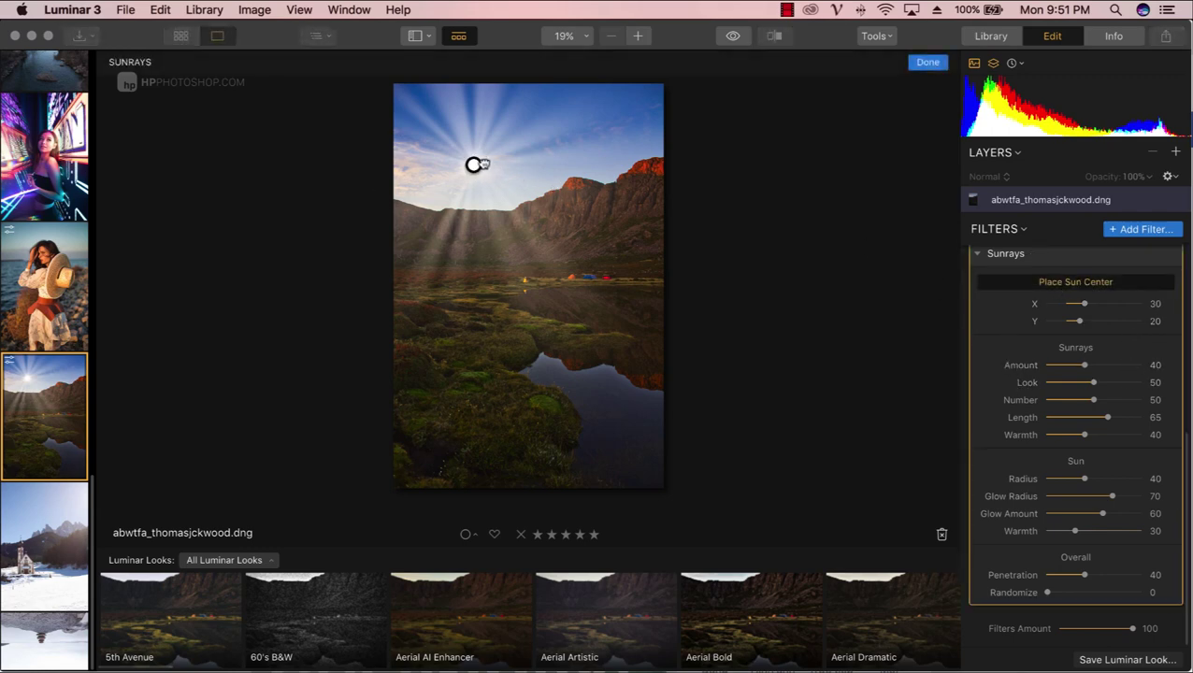
mouse_move(473, 164)
mouse_down()
mouse_move(634, 205)
mouse_move(637, 174)
mouse_up()
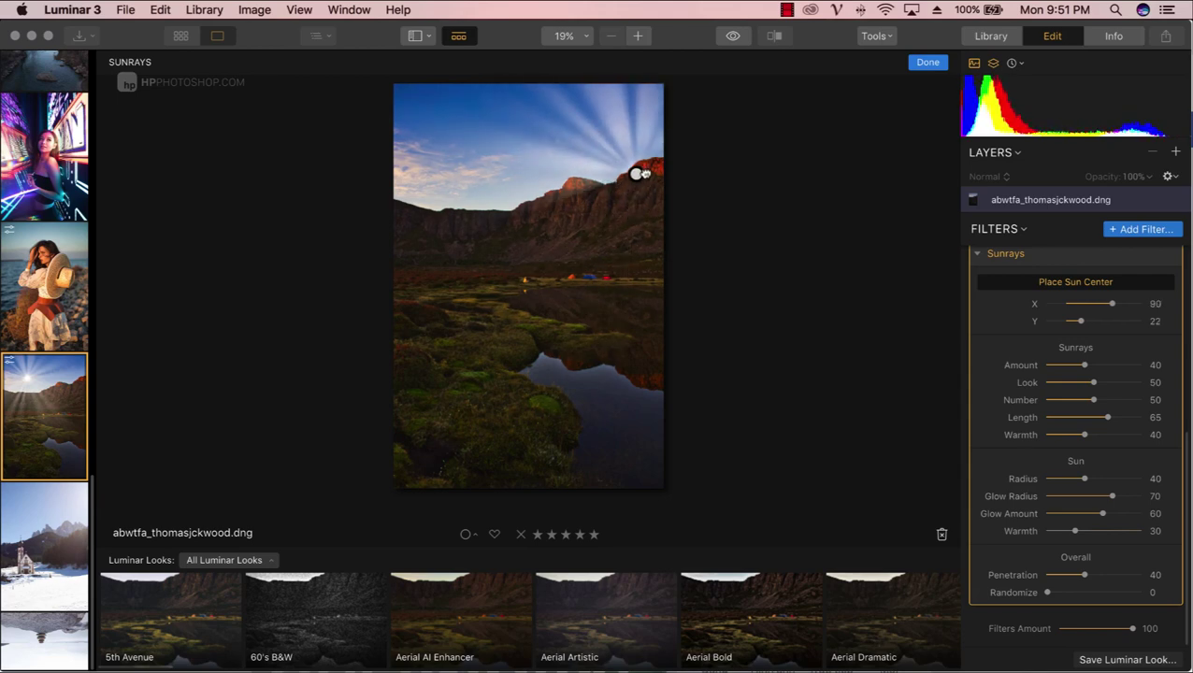
mouse_move(1084, 364)
mouse_down()
mouse_move(1129, 384)
mouse_move(1012, 405)
mouse_up()
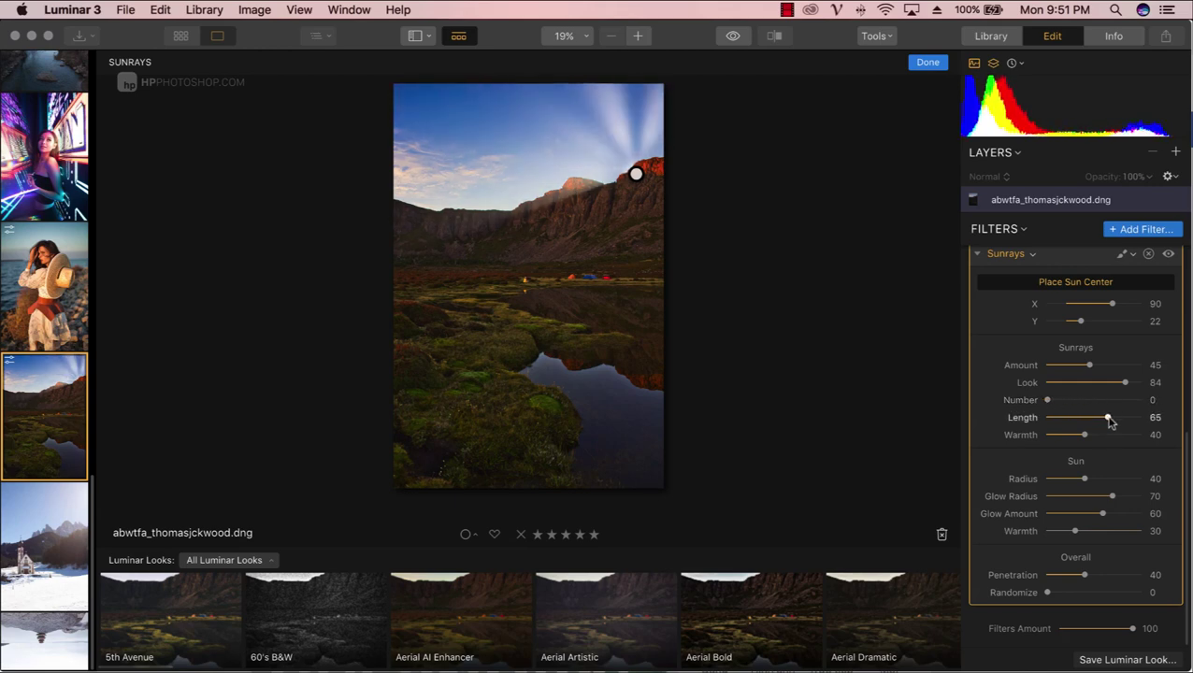
mouse_move(1109, 420)
mouse_down()
mouse_move(1150, 423)
mouse_move(1115, 423)
mouse_up()
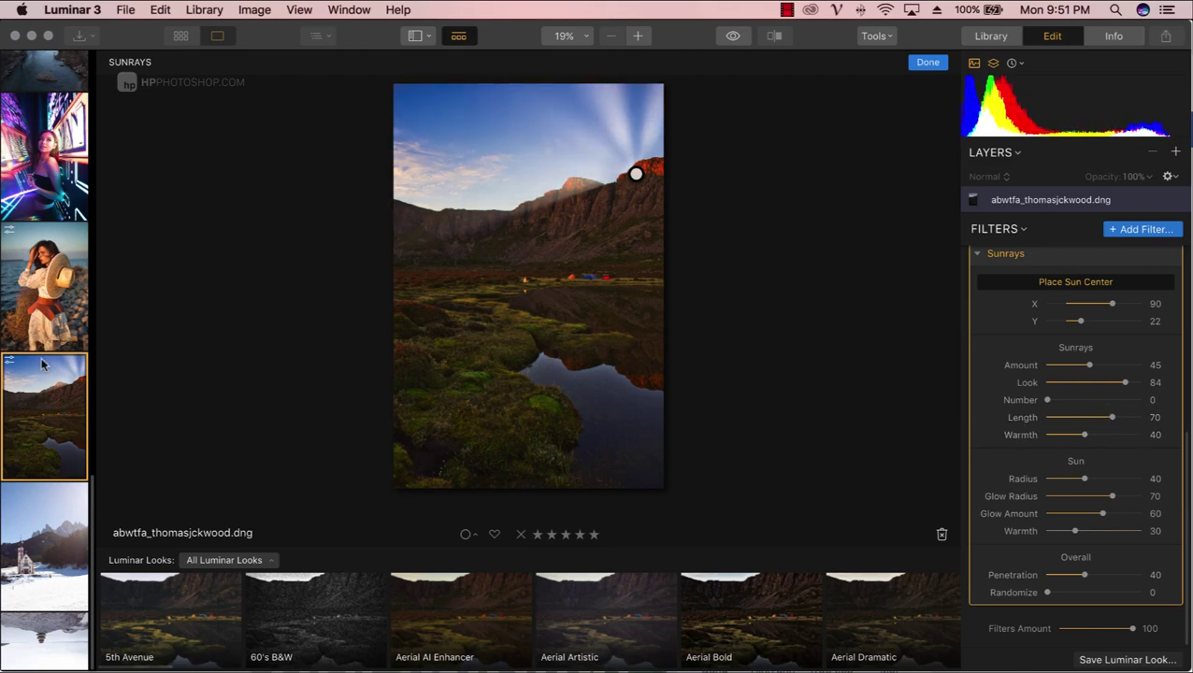
scroll(41, 374, up, 5)
scroll(42, 420, up, 3)
Select ryzf8f_garrettjson_1.dng in the filmstrip and show the Filters panel's workspace list
click(44, 472)
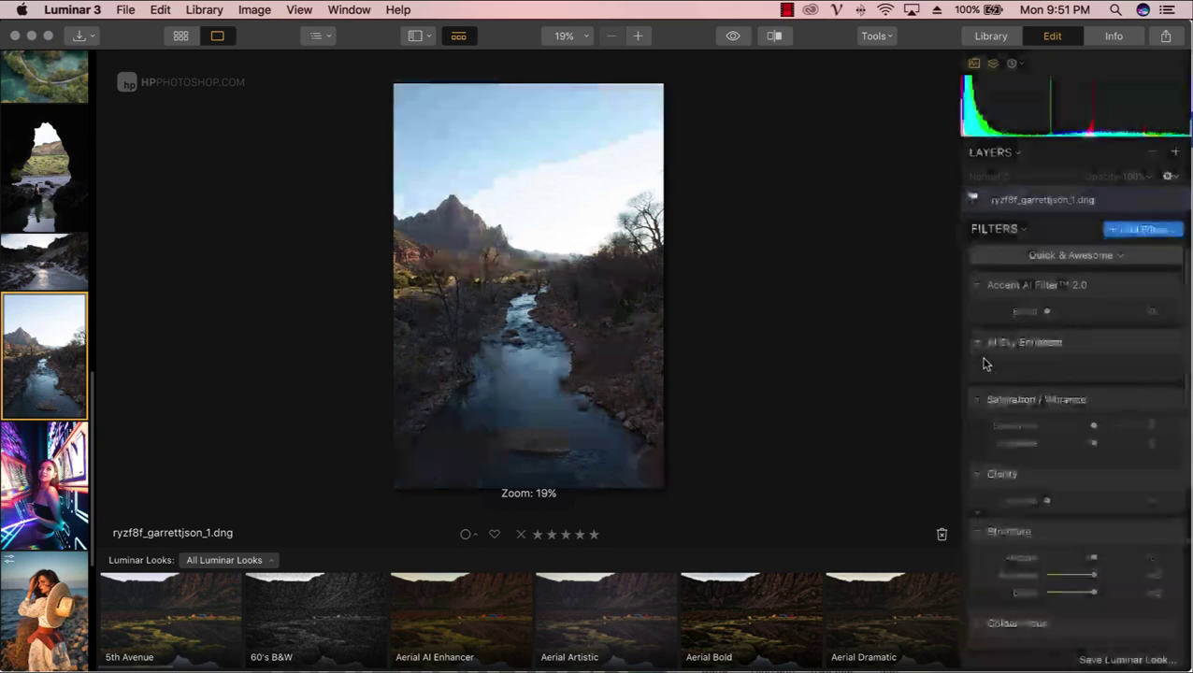
click(1072, 258)
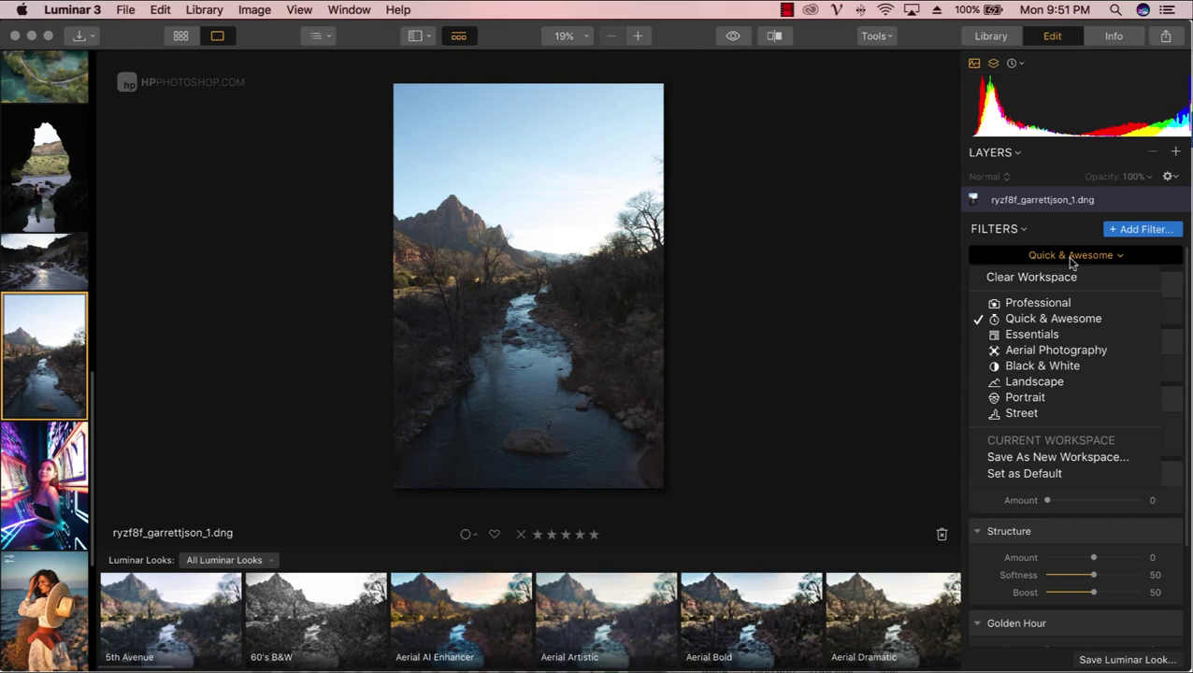
Switch to the Professional workspace and collapse its first six filters, RAW Develop through Dehaze
click(1049, 303)
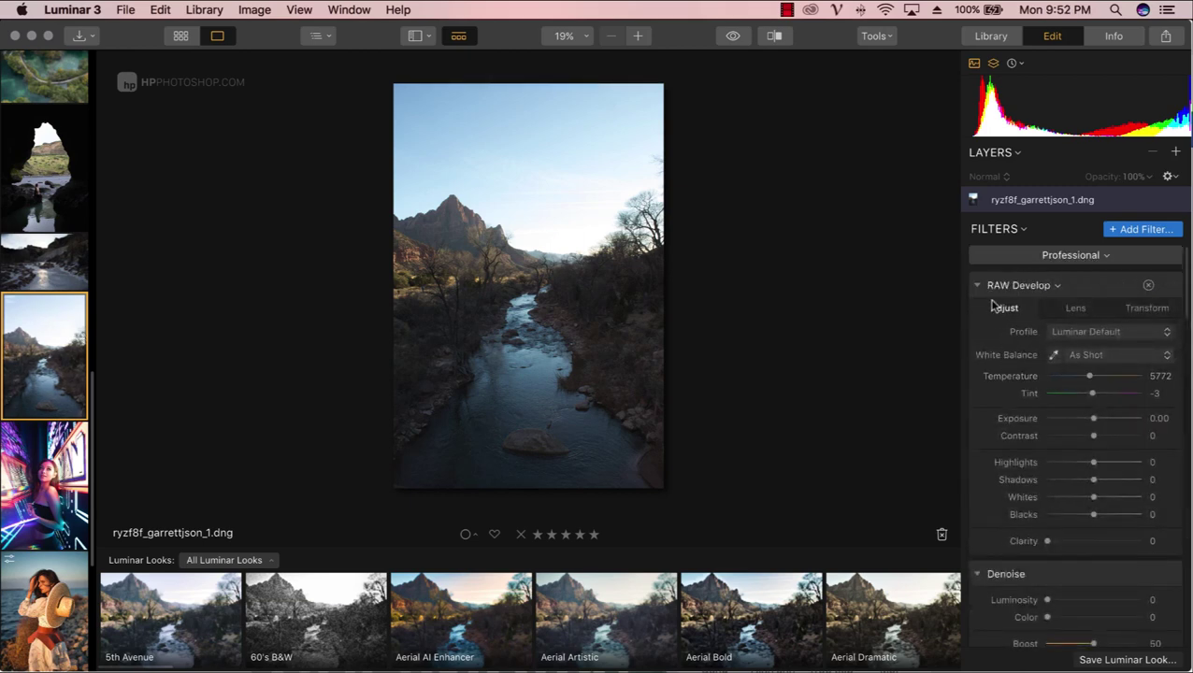
click(978, 286)
click(977, 317)
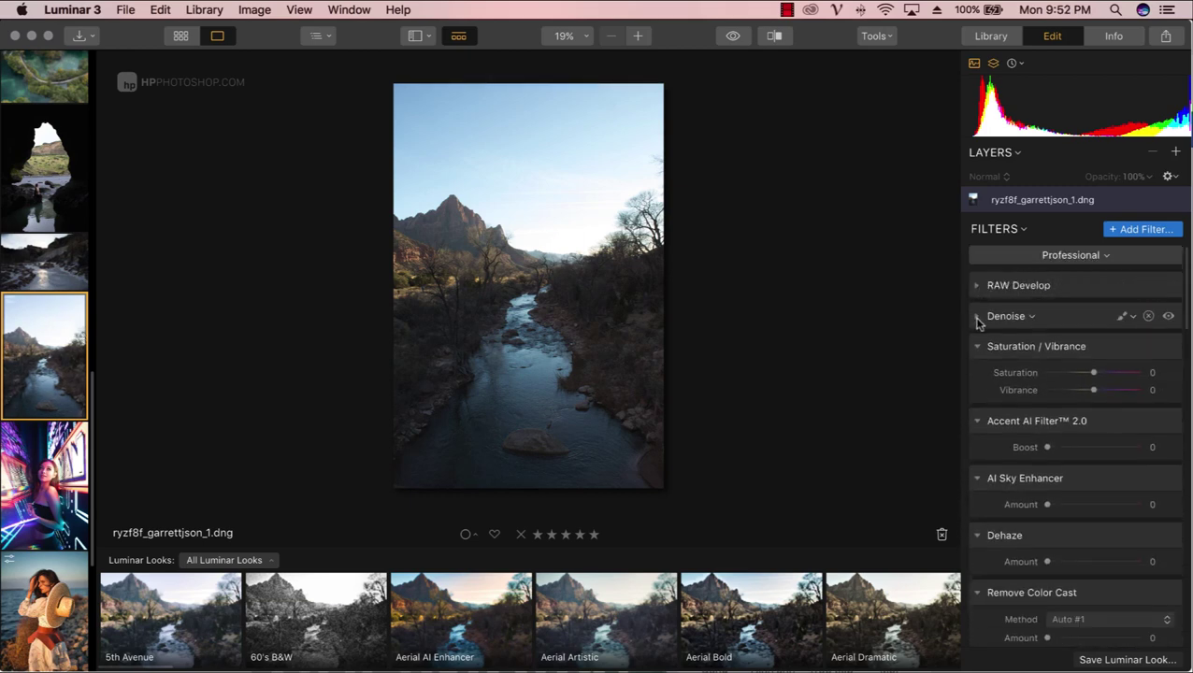
click(975, 348)
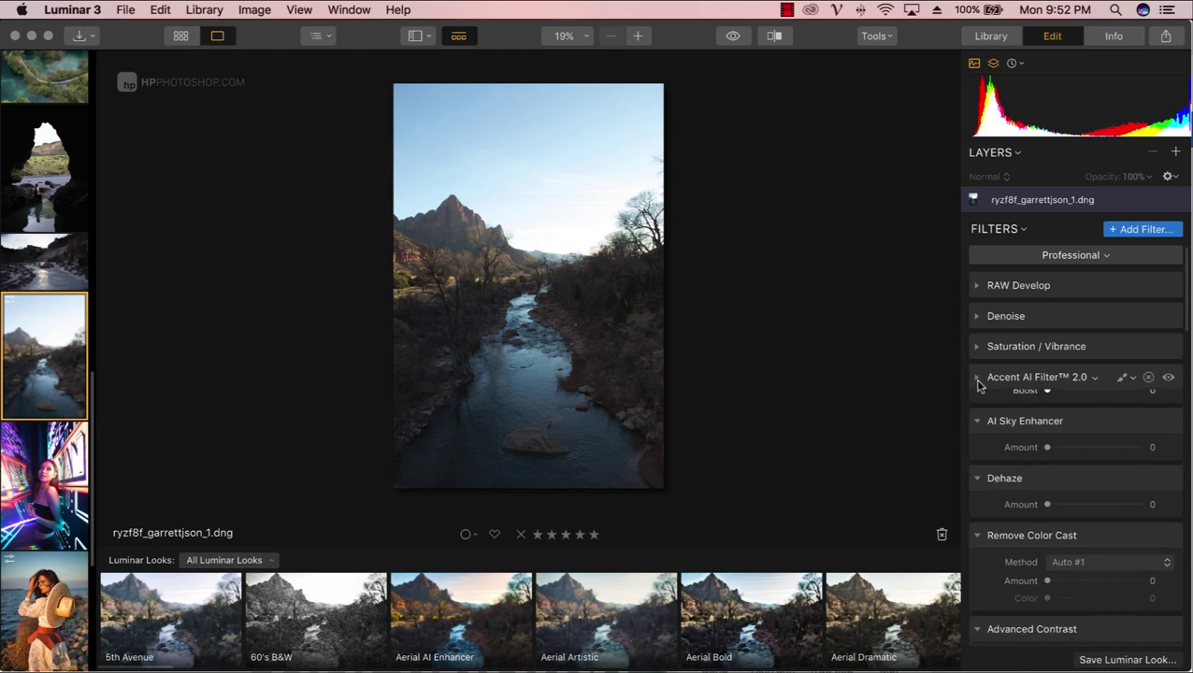
click(977, 379)
click(978, 409)
click(977, 440)
Collapse the remaining filters: Remove Color Cast, Advanced Contrast, Curves, Polarizing Filter and HSL
click(977, 469)
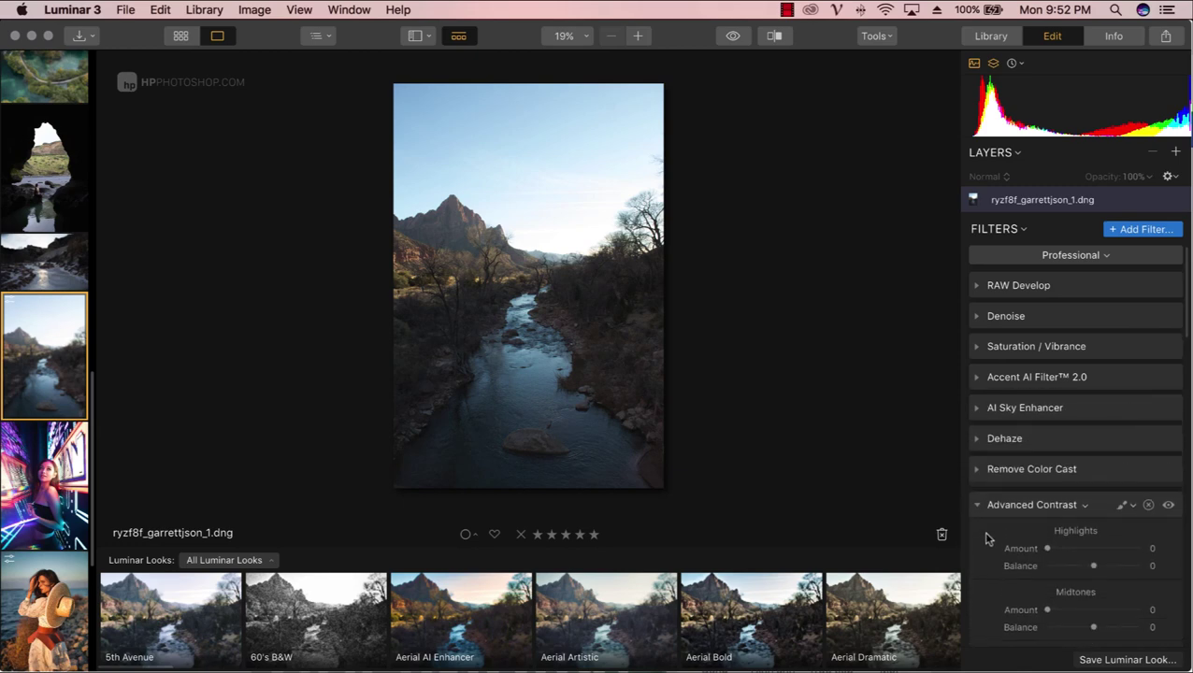
click(976, 500)
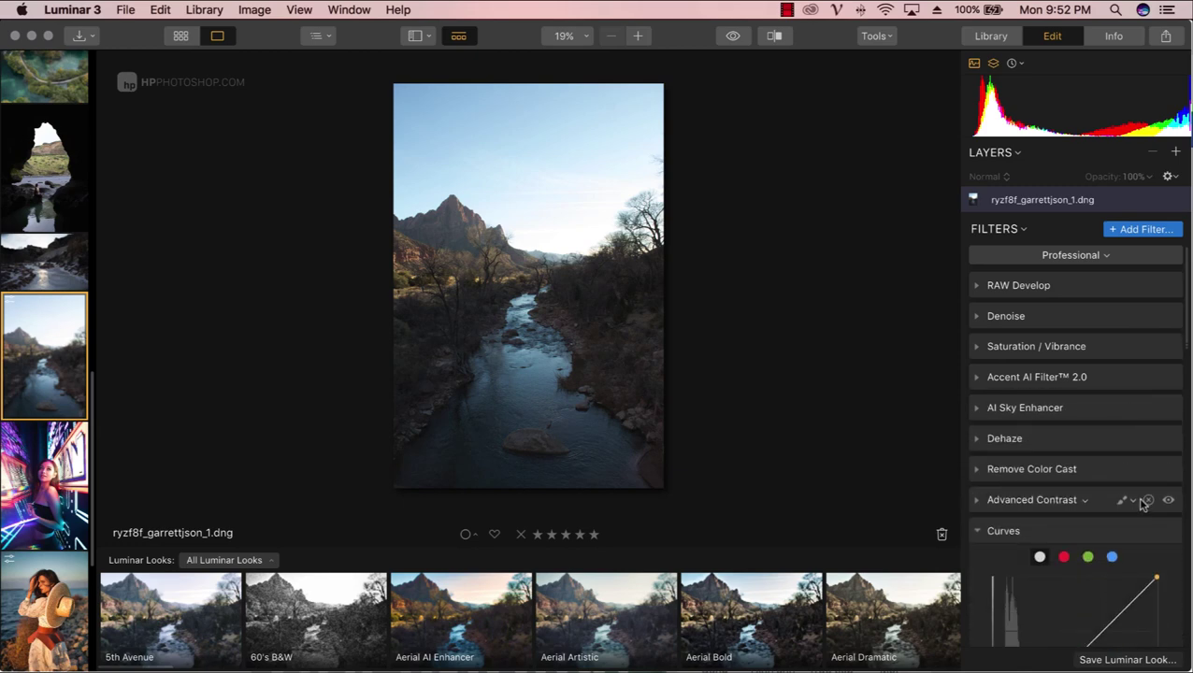
click(978, 531)
click(977, 561)
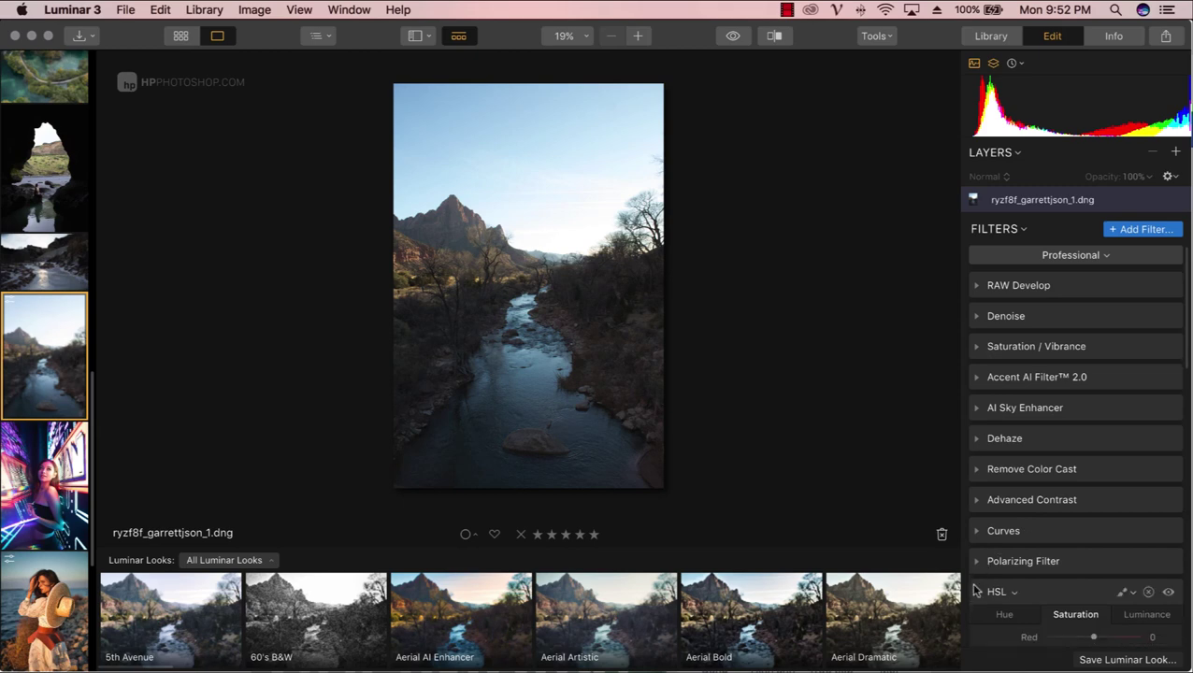
click(976, 592)
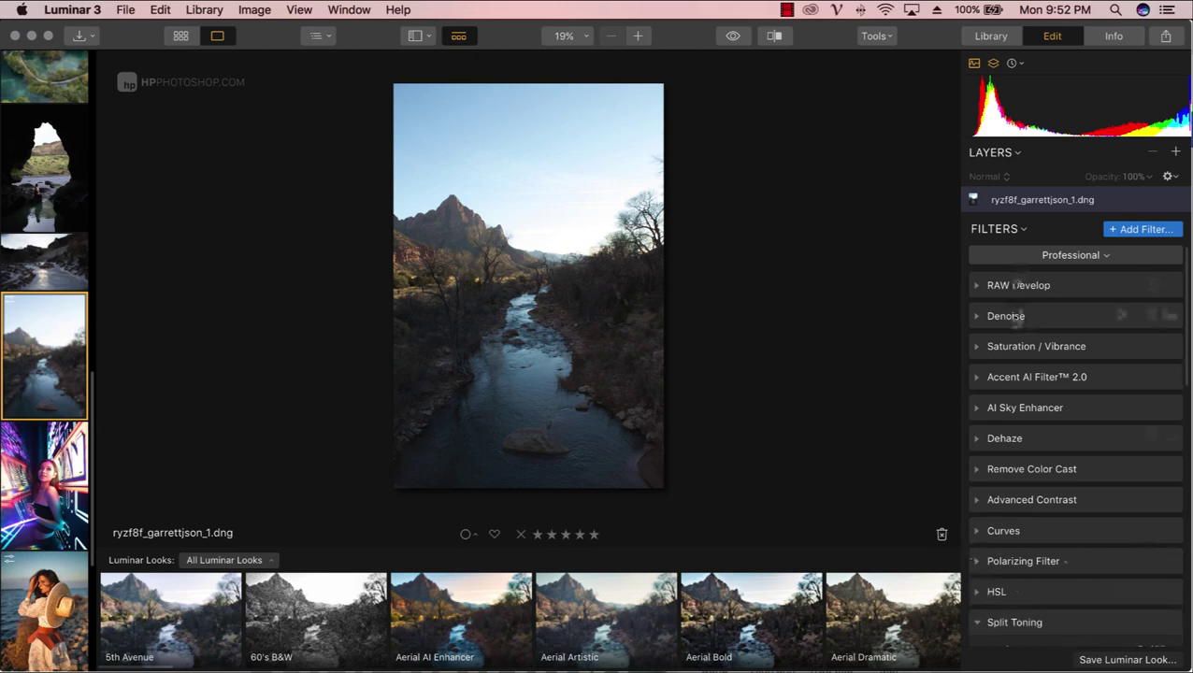
mouse_move(1003, 531)
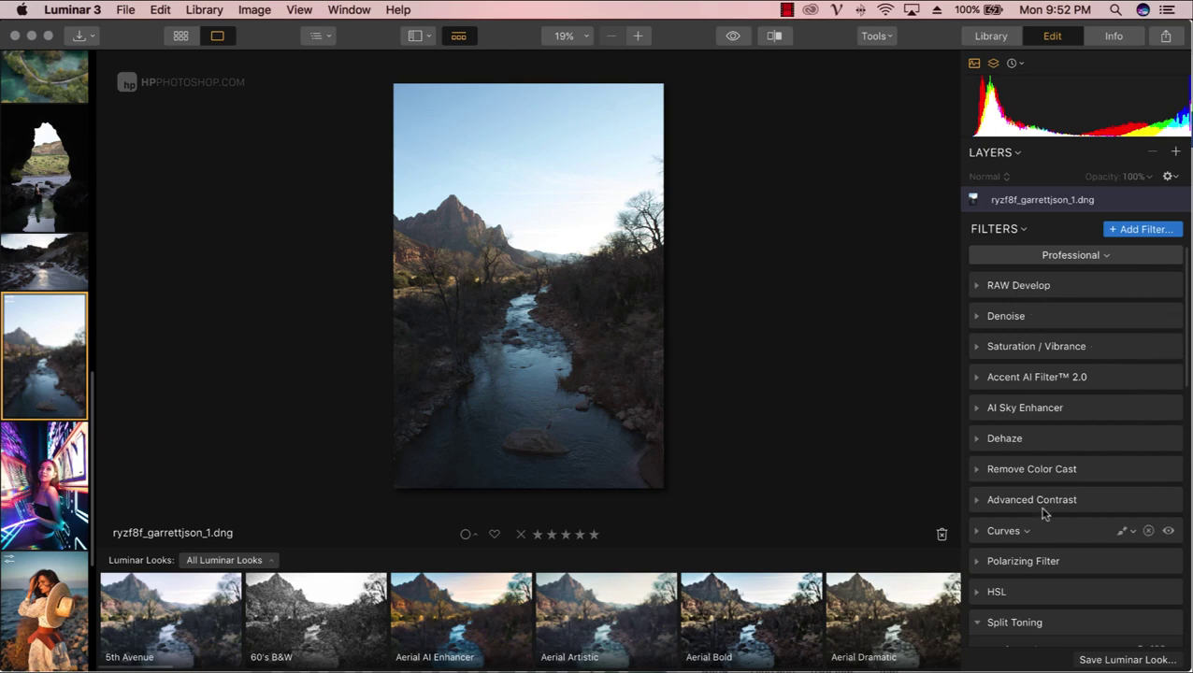
click(1050, 256)
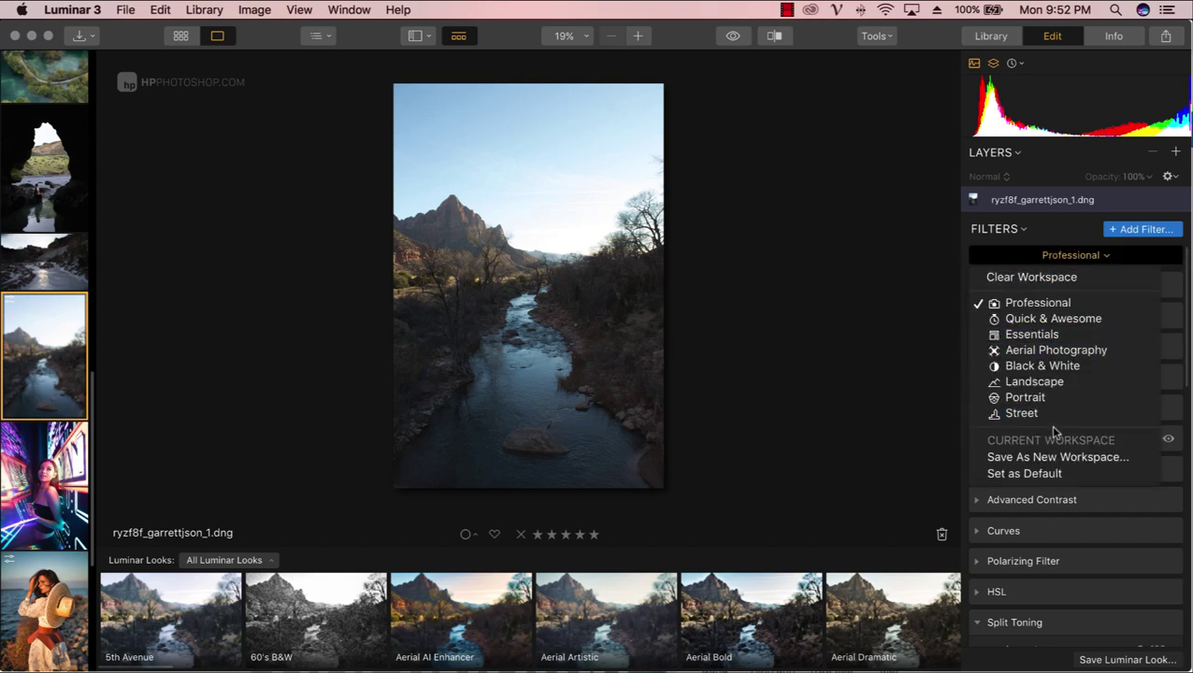
Clear all filters from the workspace and add RAW Develop and Saturation / Vibrance
click(1057, 277)
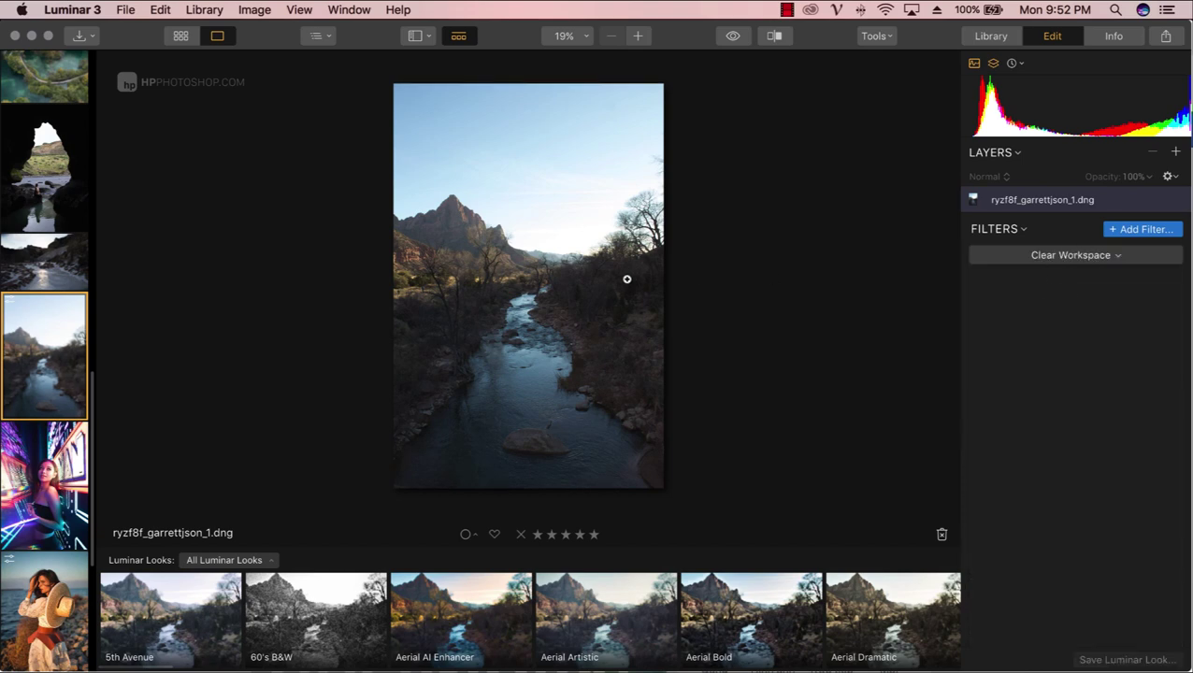
click(1129, 233)
scroll(822, 267, up, 10)
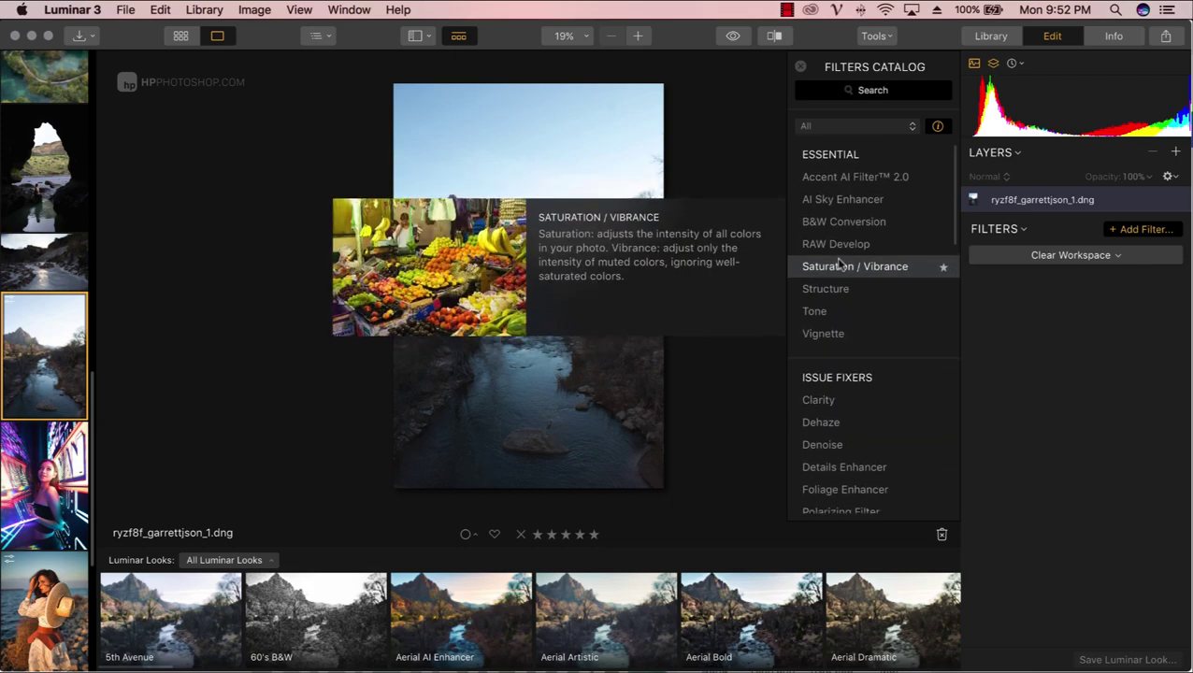
click(848, 245)
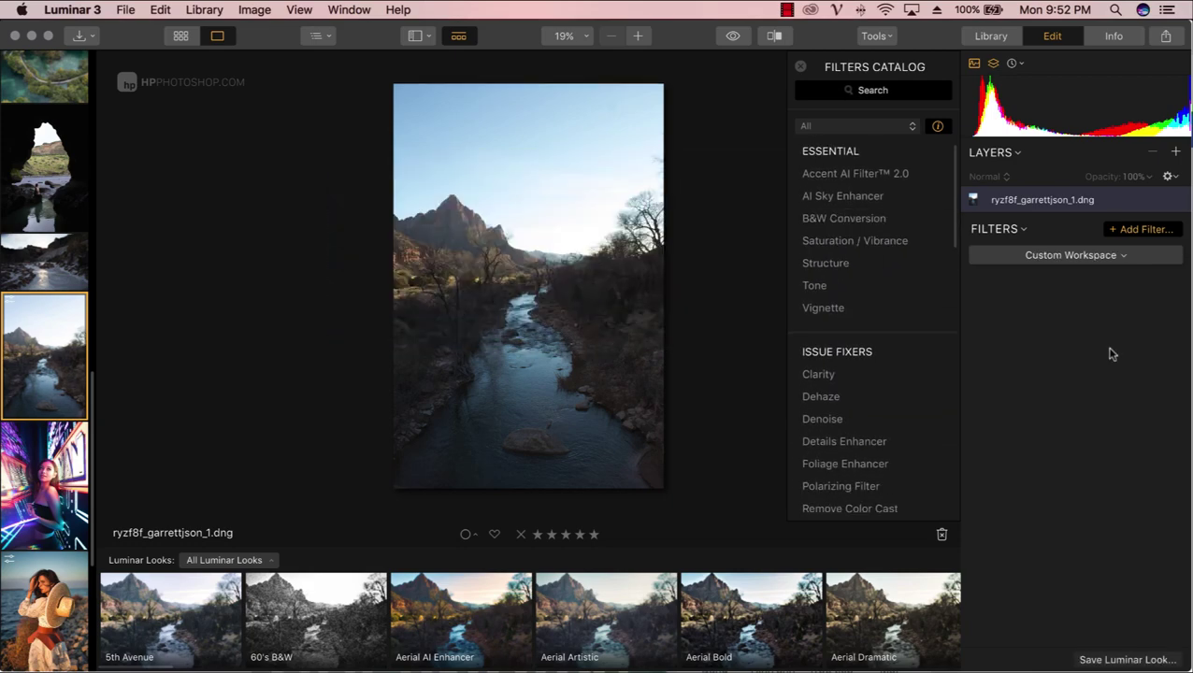
click(1143, 231)
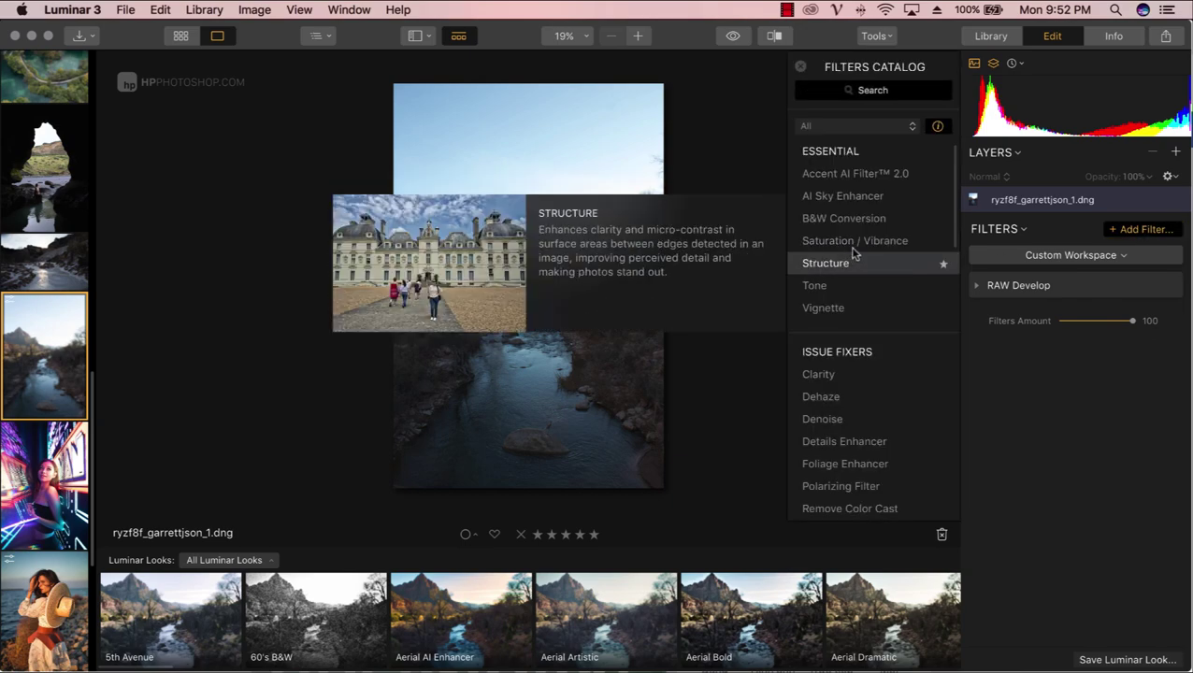
click(899, 242)
Add Accent AI Filter 2.0, Denoise and Polarizing Filter to the stack
click(1134, 233)
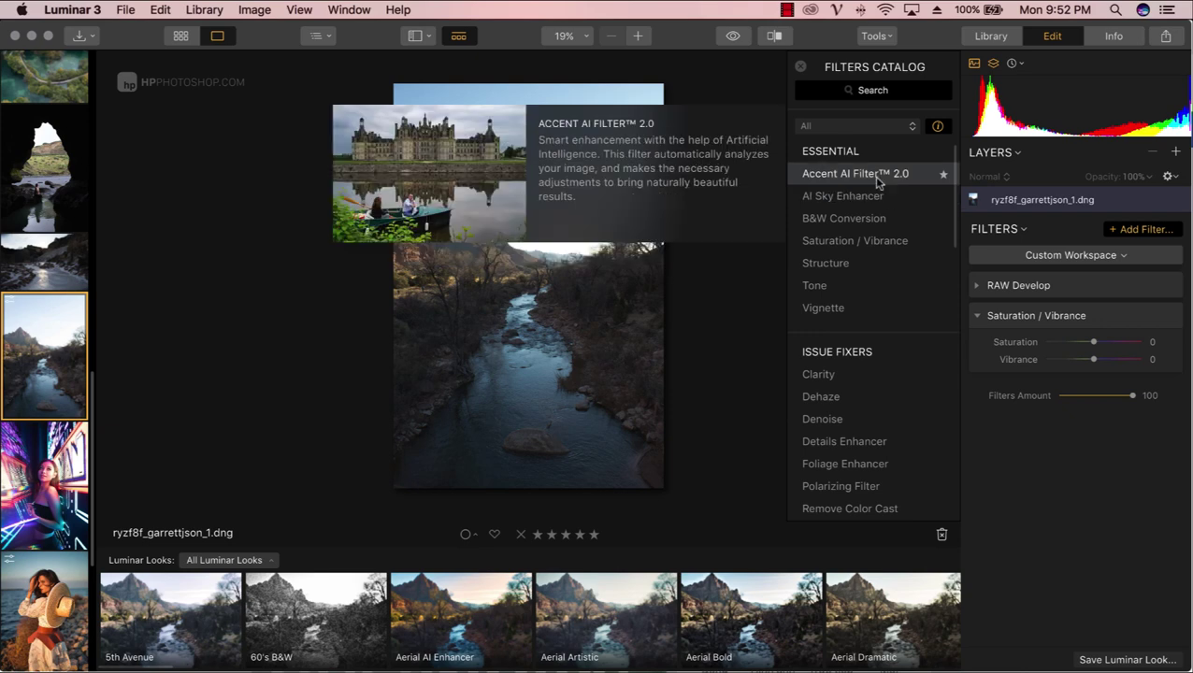
click(878, 174)
click(1134, 231)
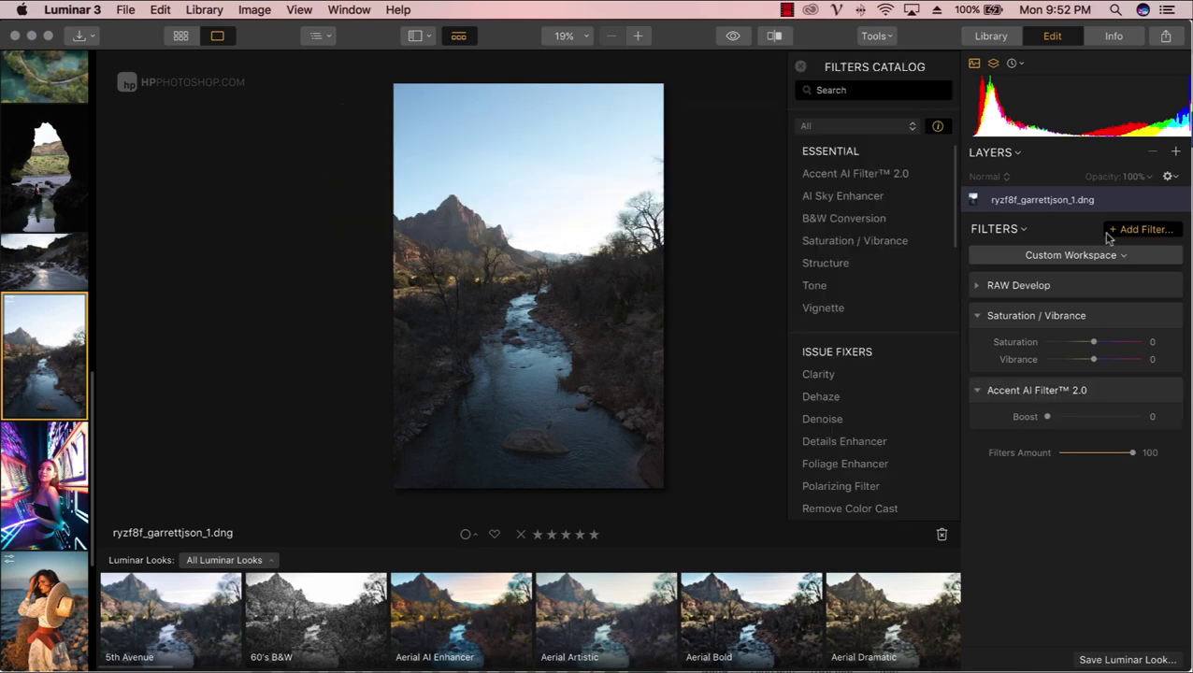
scroll(903, 360, down, 3)
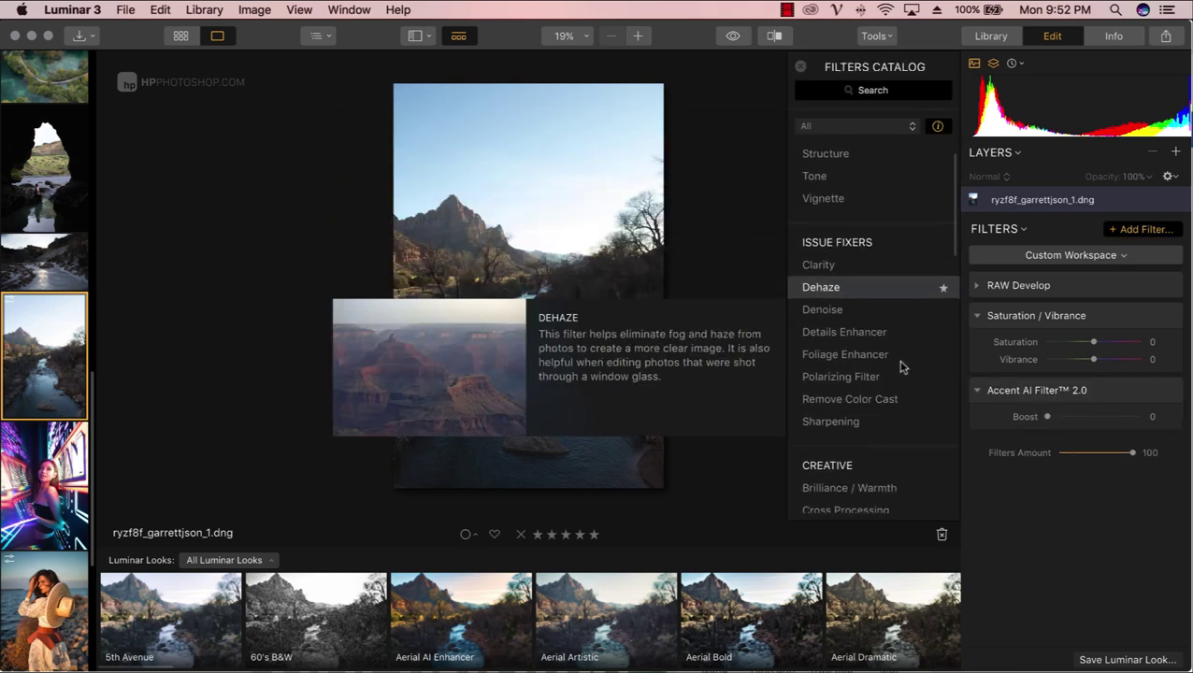
click(857, 313)
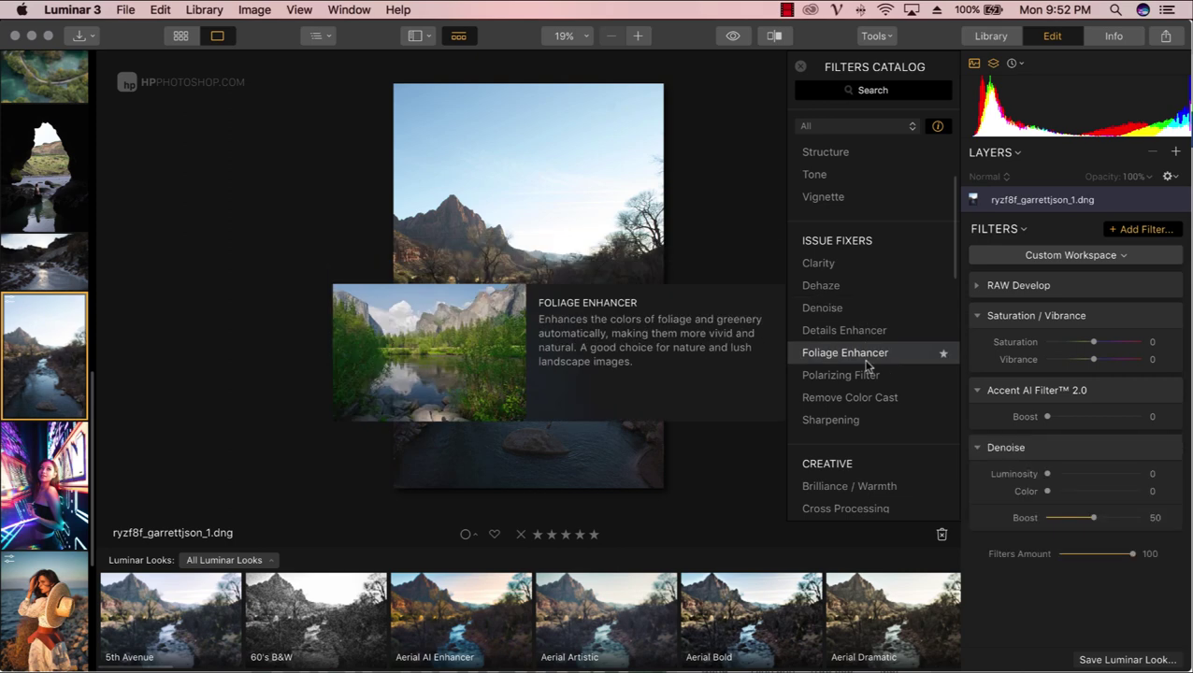
scroll(860, 355, down, 1)
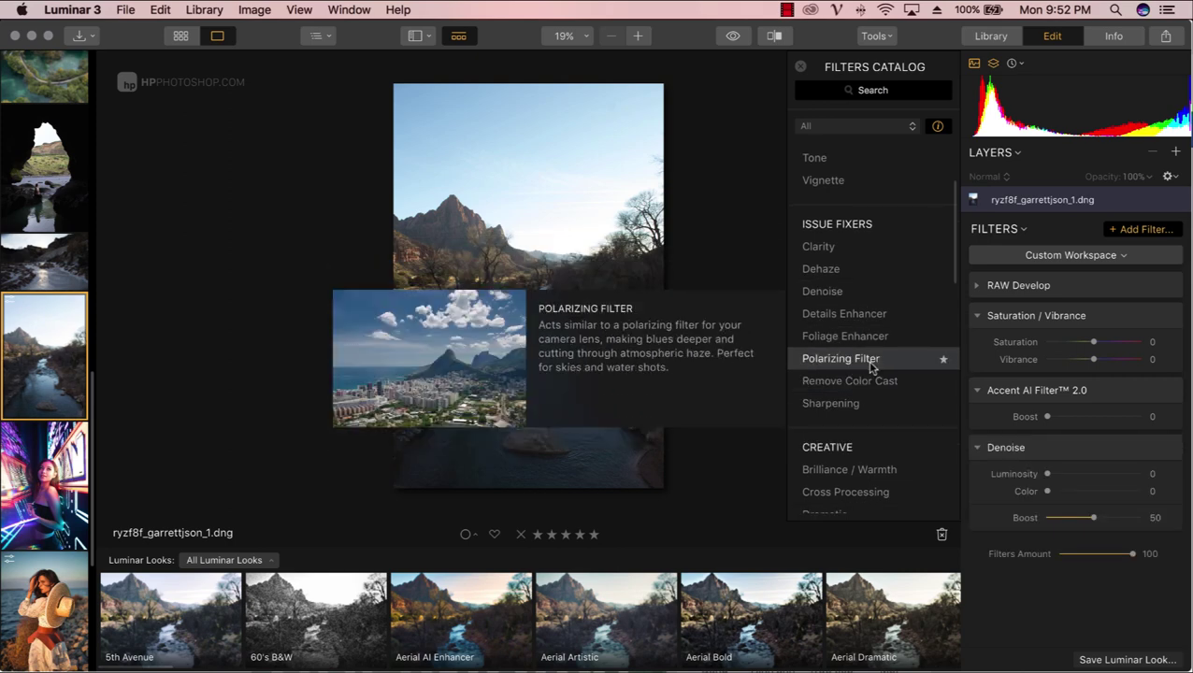
click(873, 360)
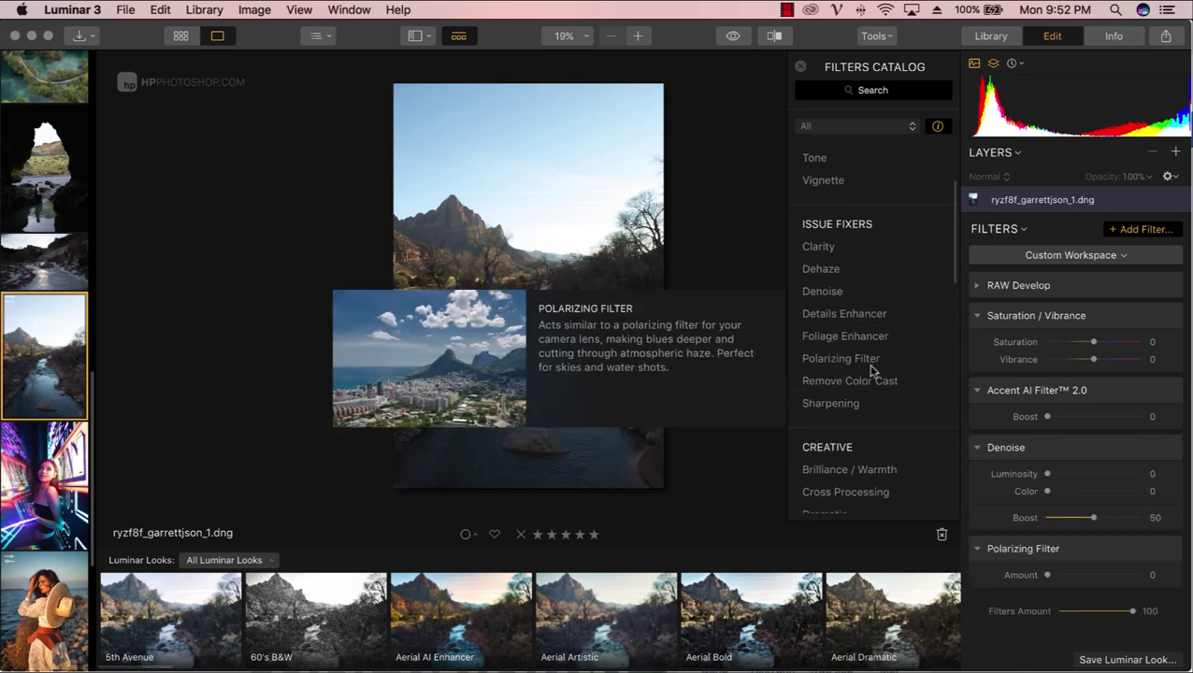
Browse the Creative, Professional and Utility sections of the Filters Catalog
scroll(873, 402, down, 5)
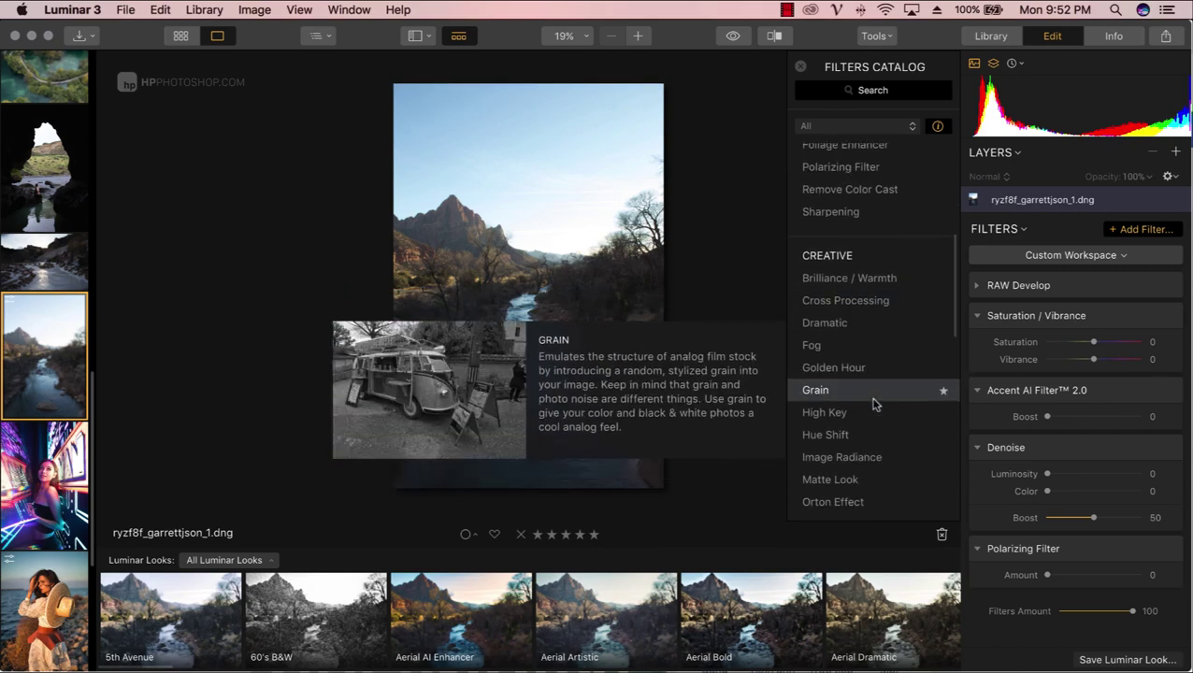
scroll(866, 389, down, 1)
scroll(865, 392, down, 3)
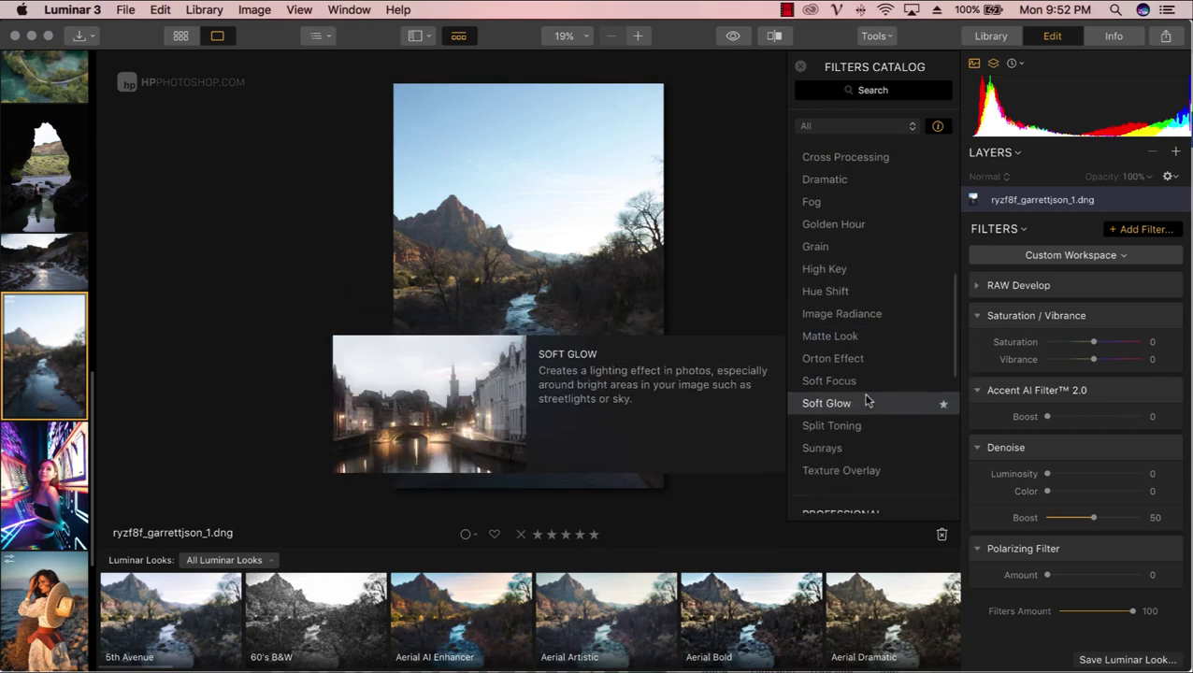
scroll(865, 394, down, 1)
scroll(866, 399, down, 5)
scroll(866, 400, down, 1)
scroll(866, 400, down, 1)
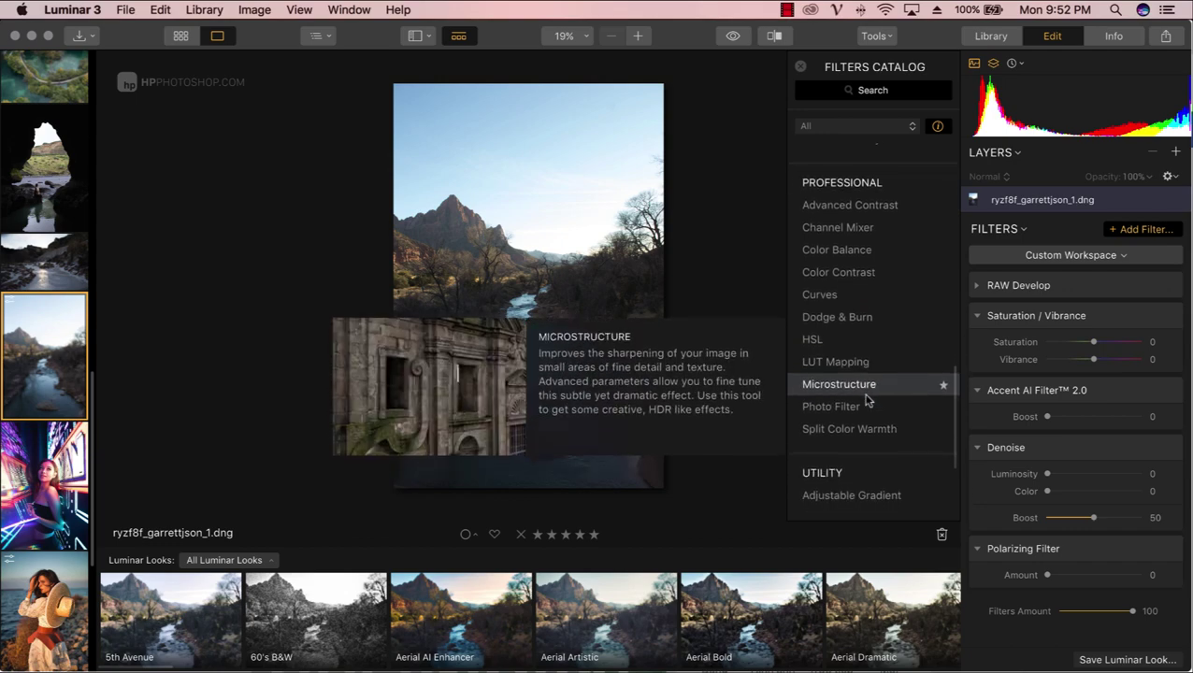
scroll(865, 400, down, 1)
scroll(866, 400, down, 1)
scroll(866, 402, down, 3)
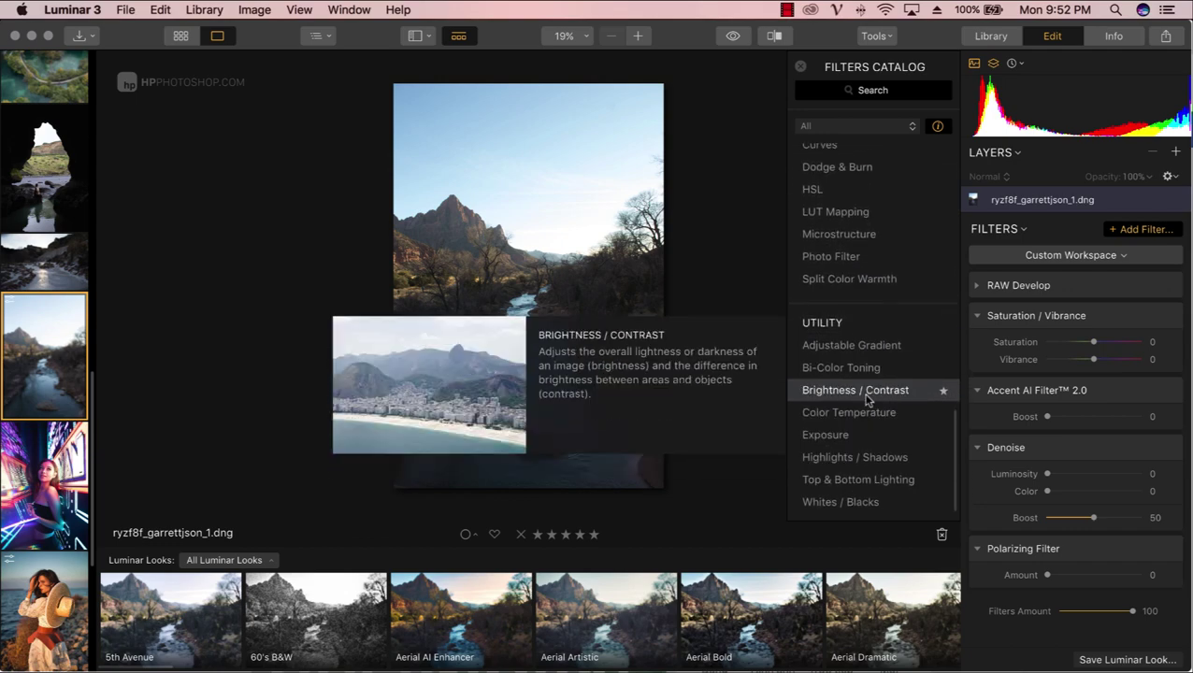
scroll(866, 402, up, 1)
scroll(866, 439, down, 1)
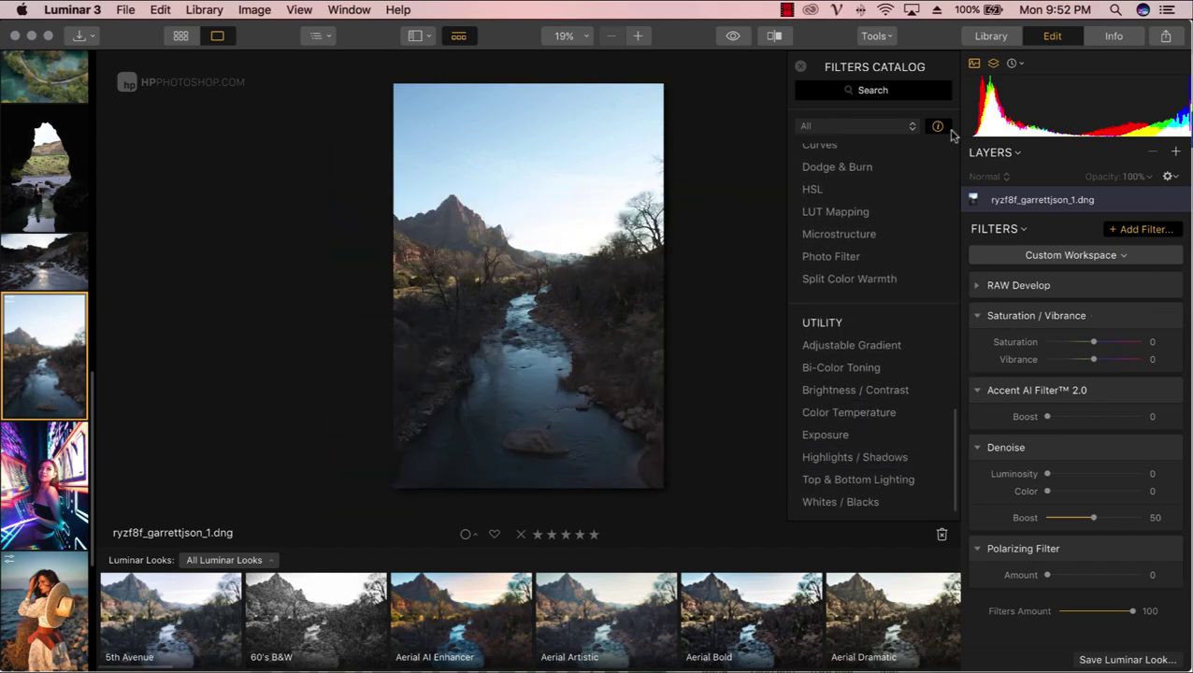
Close the filters catalog, collapse each filter, and back out of saving a Luminar Look
click(802, 68)
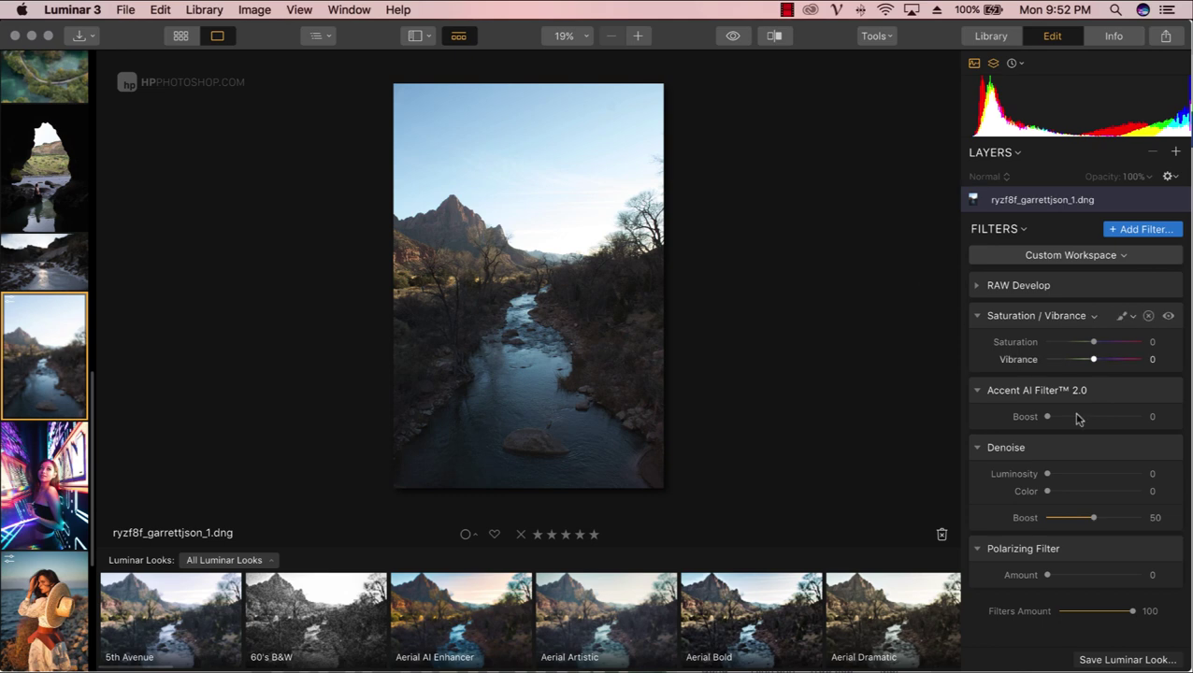
click(977, 286)
click(977, 286)
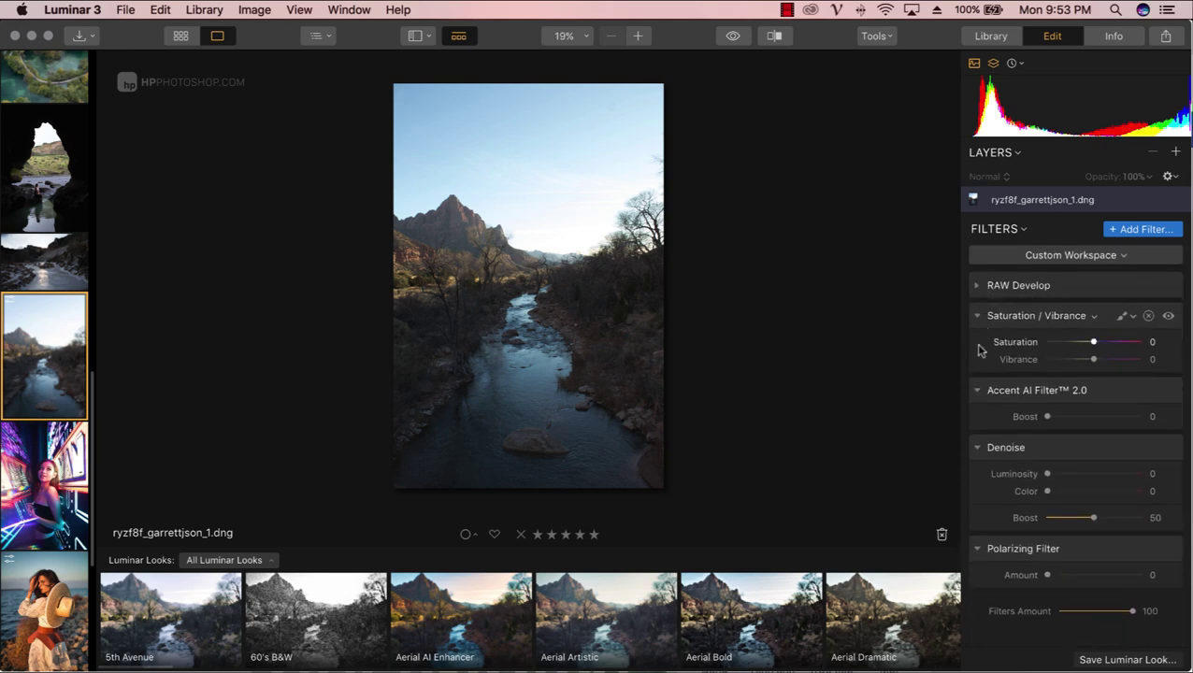
click(977, 316)
click(977, 347)
click(976, 379)
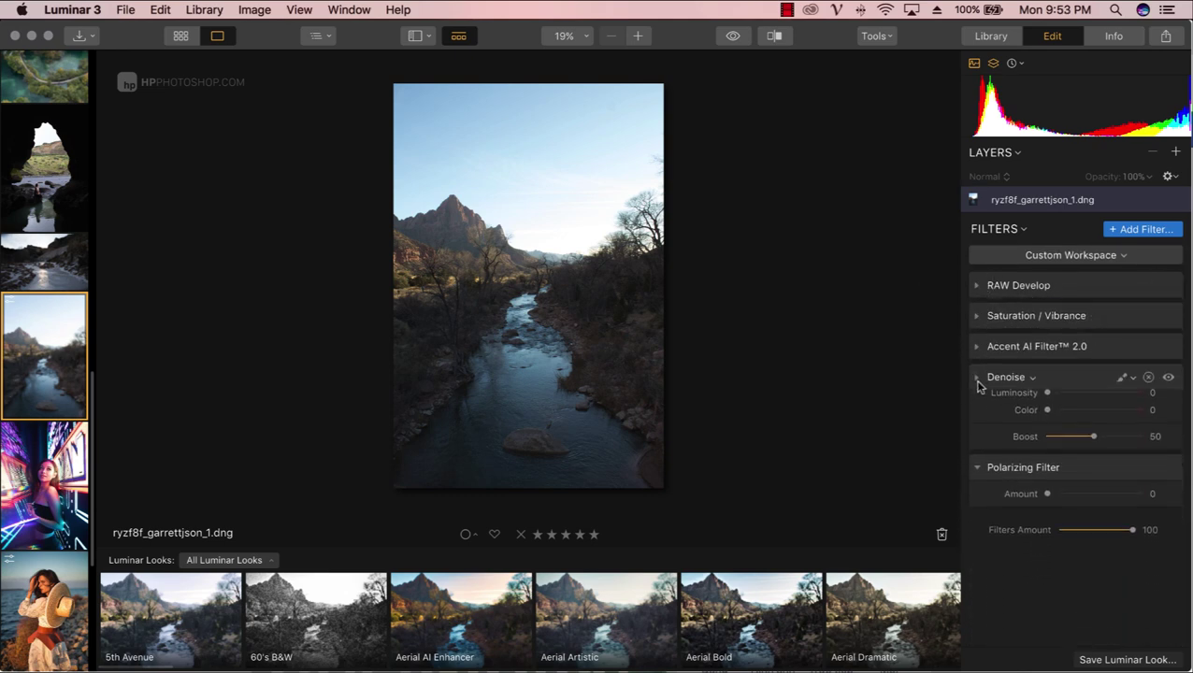
click(976, 409)
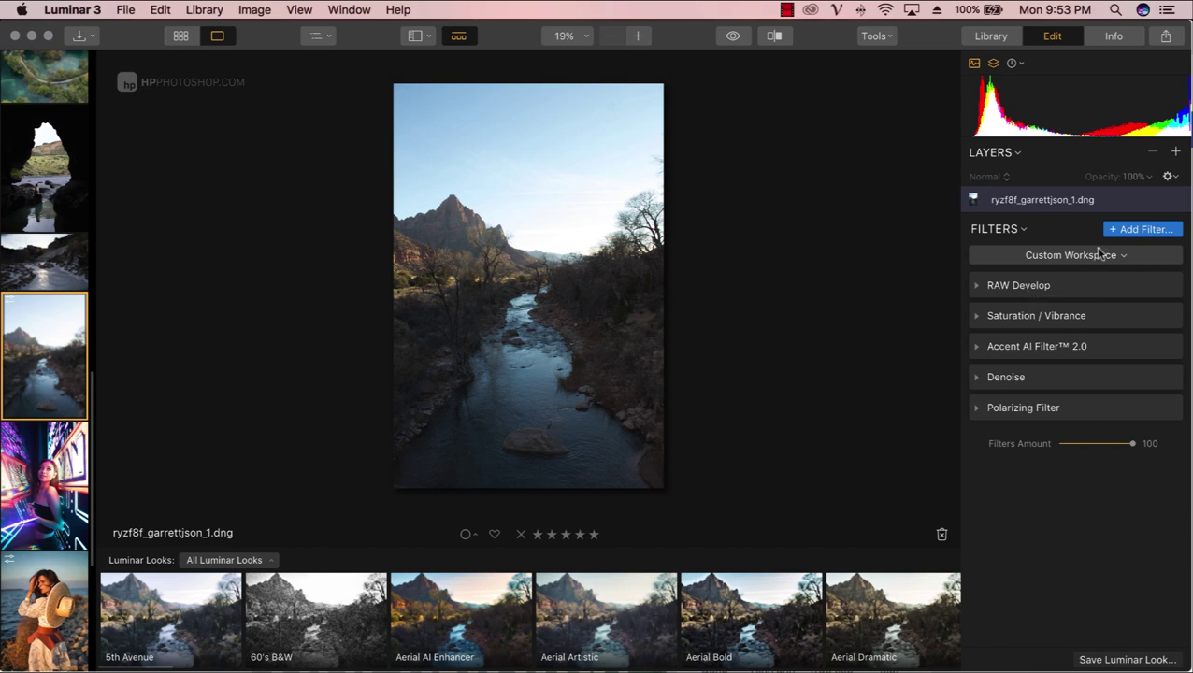
click(1127, 659)
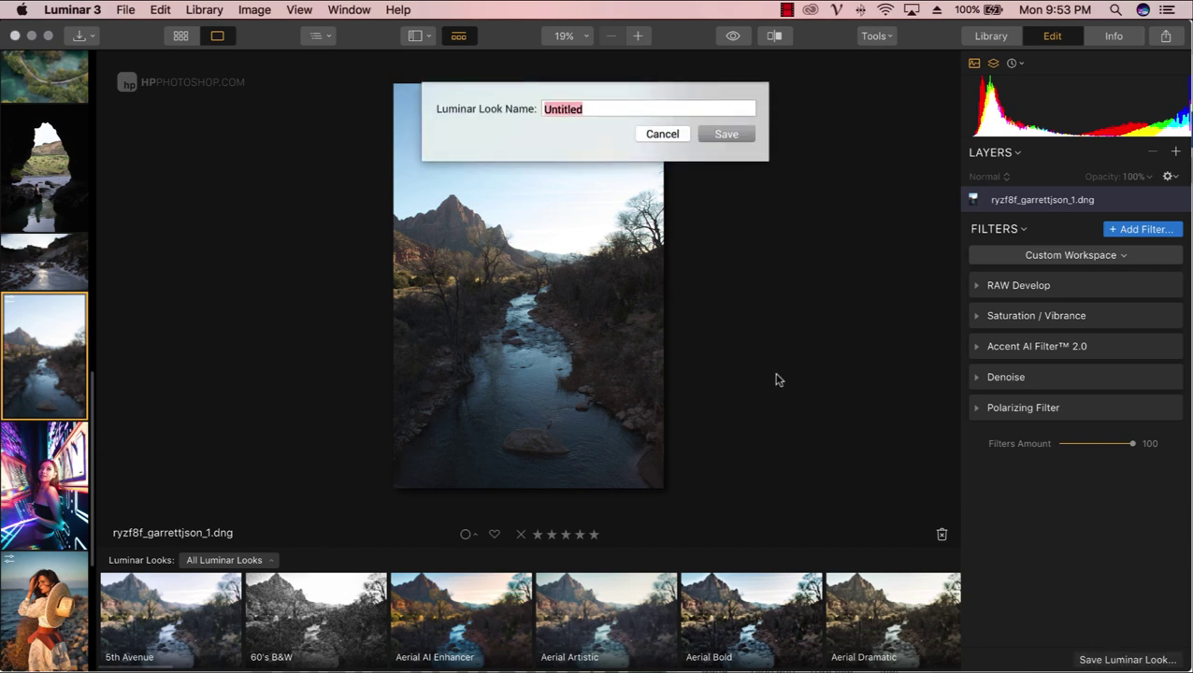
click(661, 132)
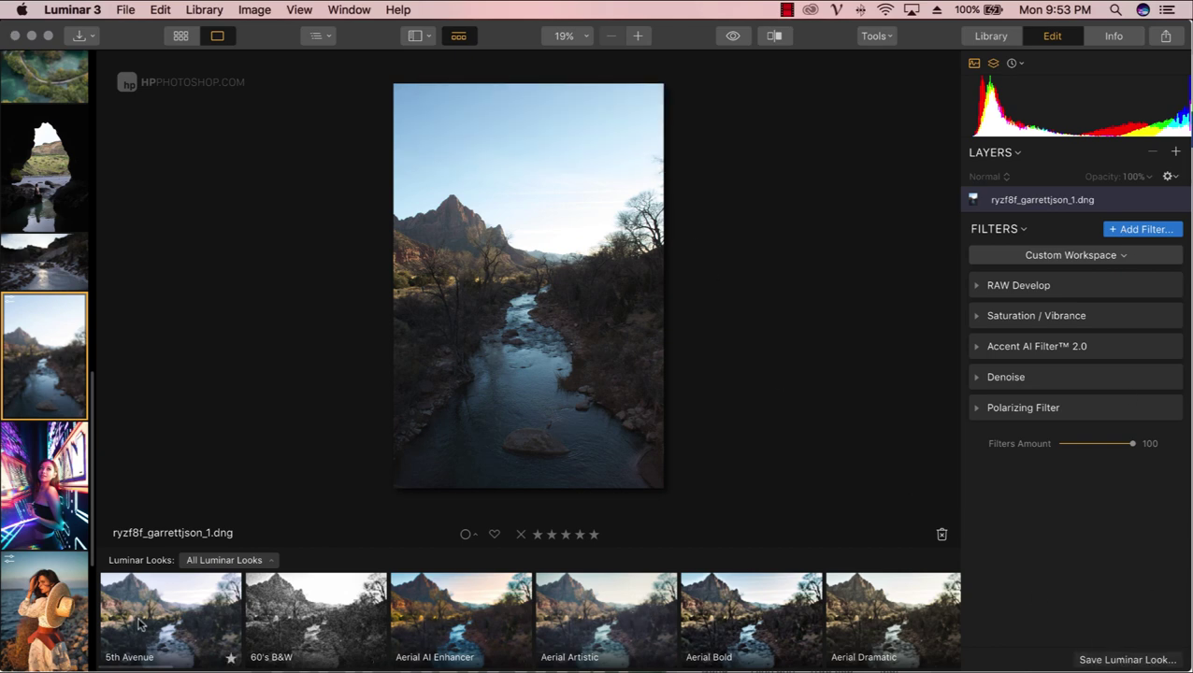
click(977, 286)
Save the filter stack as a new workspace named HPphotoshop and confirm it is active
click(1099, 264)
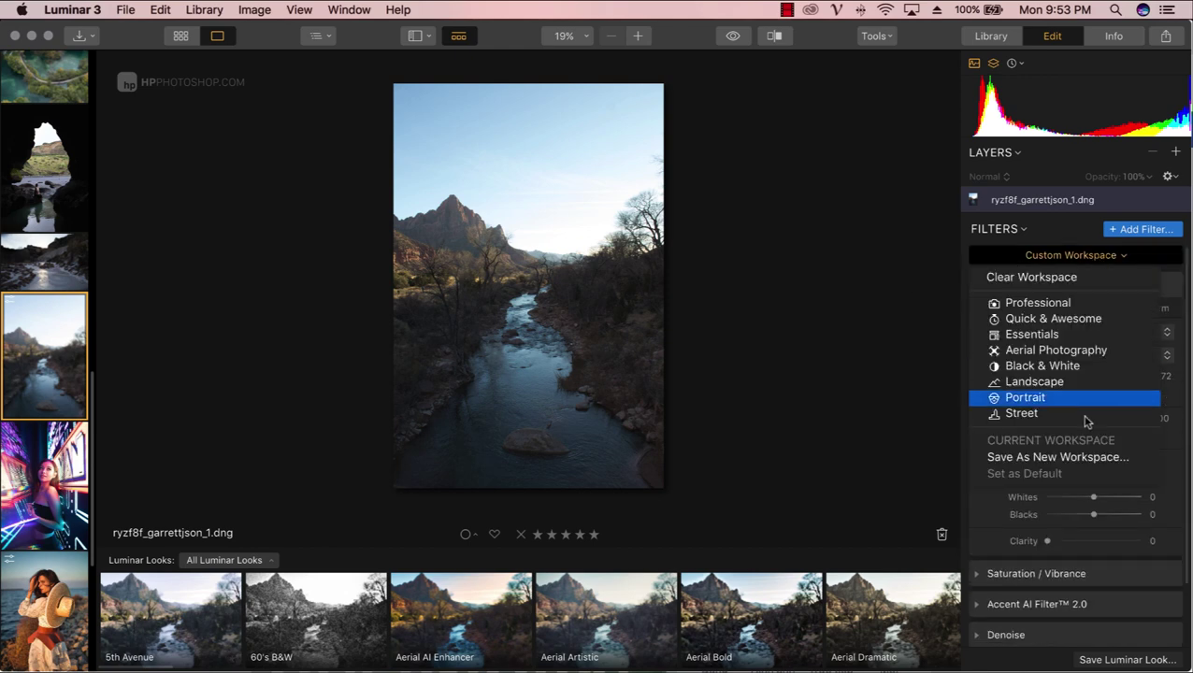
click(1084, 457)
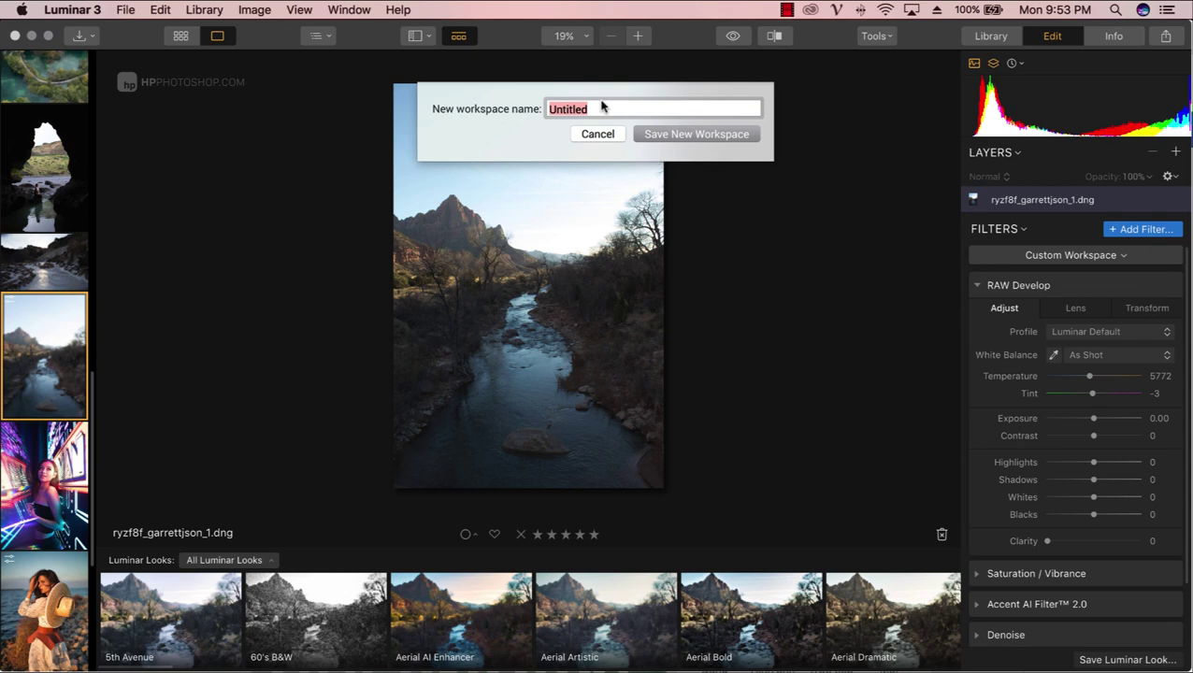
text(HPphotoshop)
click(738, 138)
click(1081, 258)
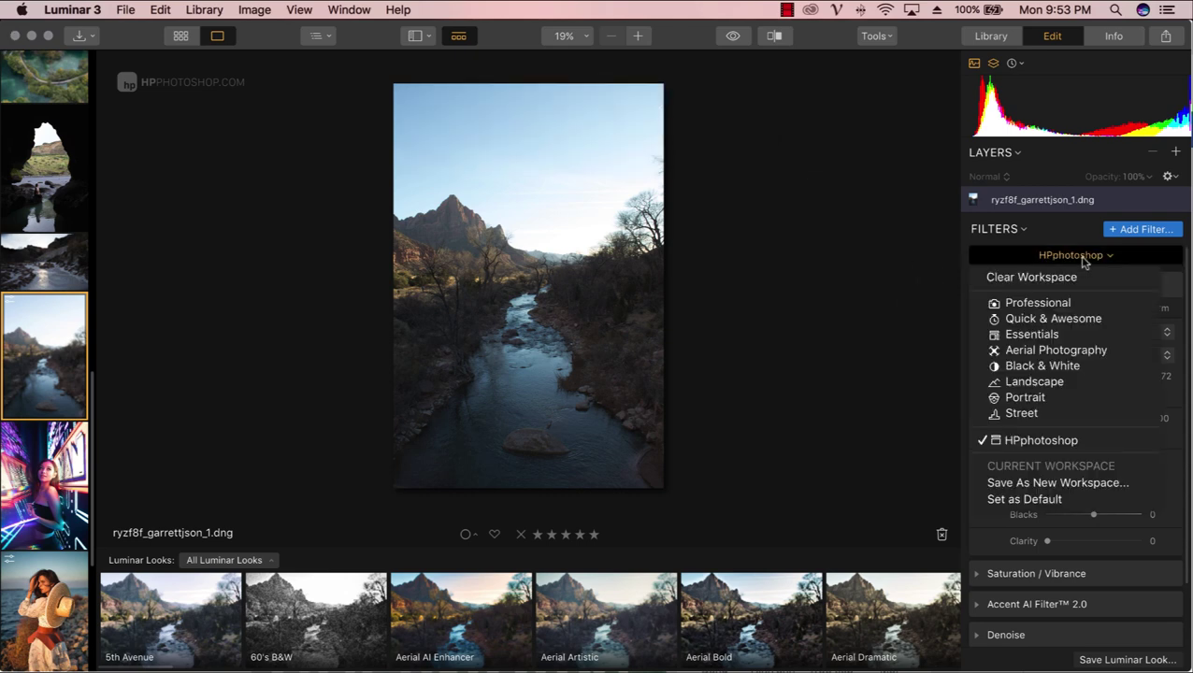
mouse_move(1041, 440)
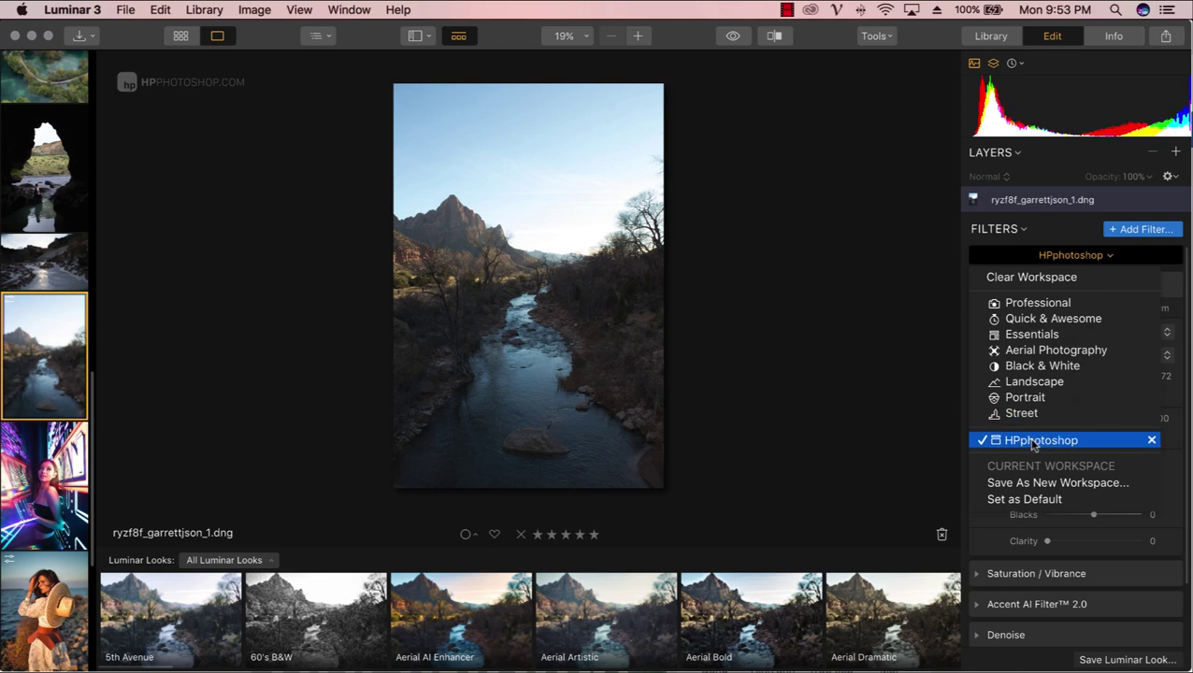
click(1038, 442)
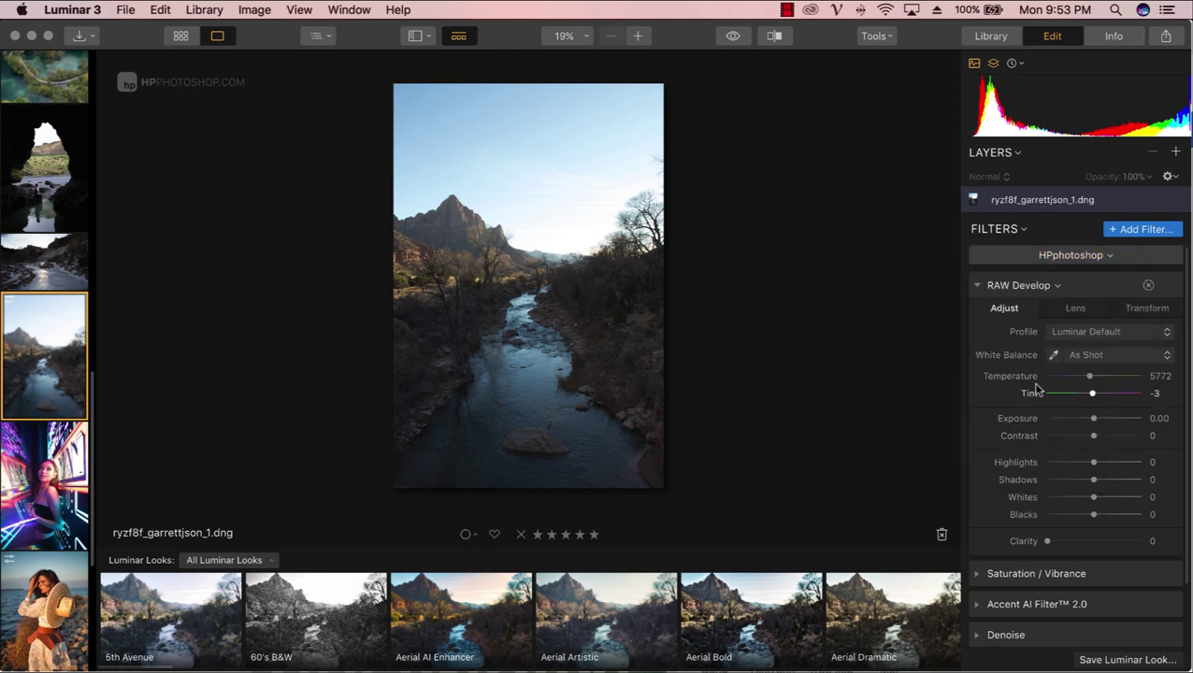
Set RAW Develop exposure 0.68, highlights -75, shadows 49, contrast 52 and clarity 6
drag(1094, 418, 1104, 436)
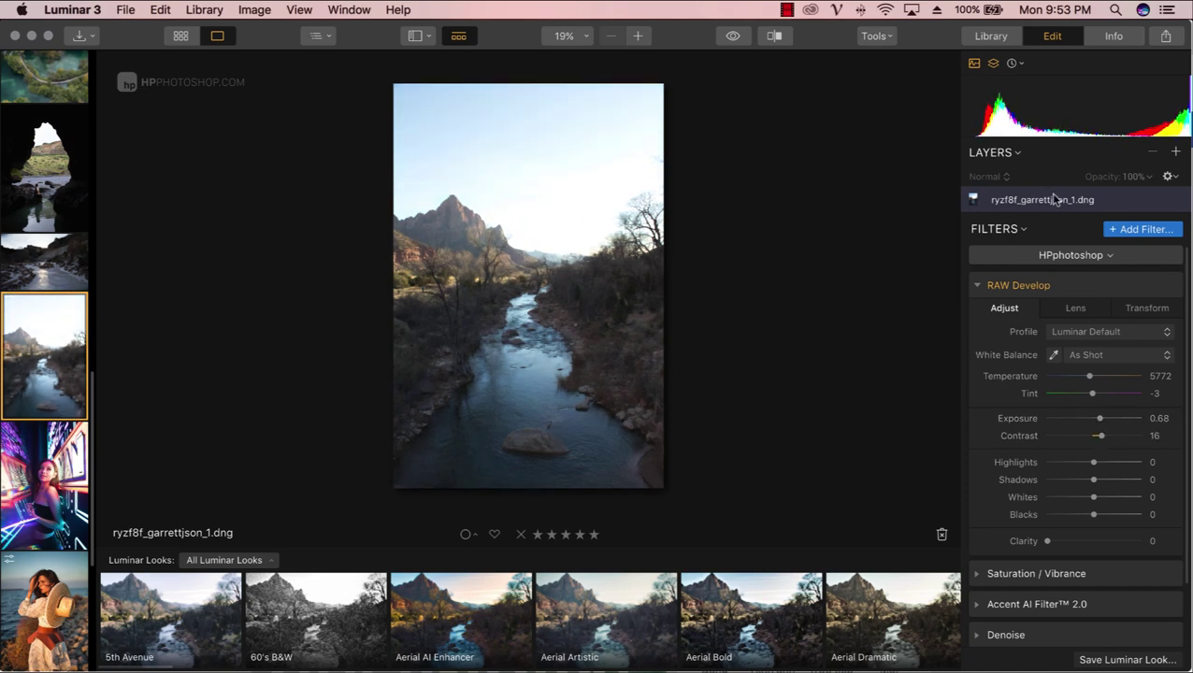
click(1058, 464)
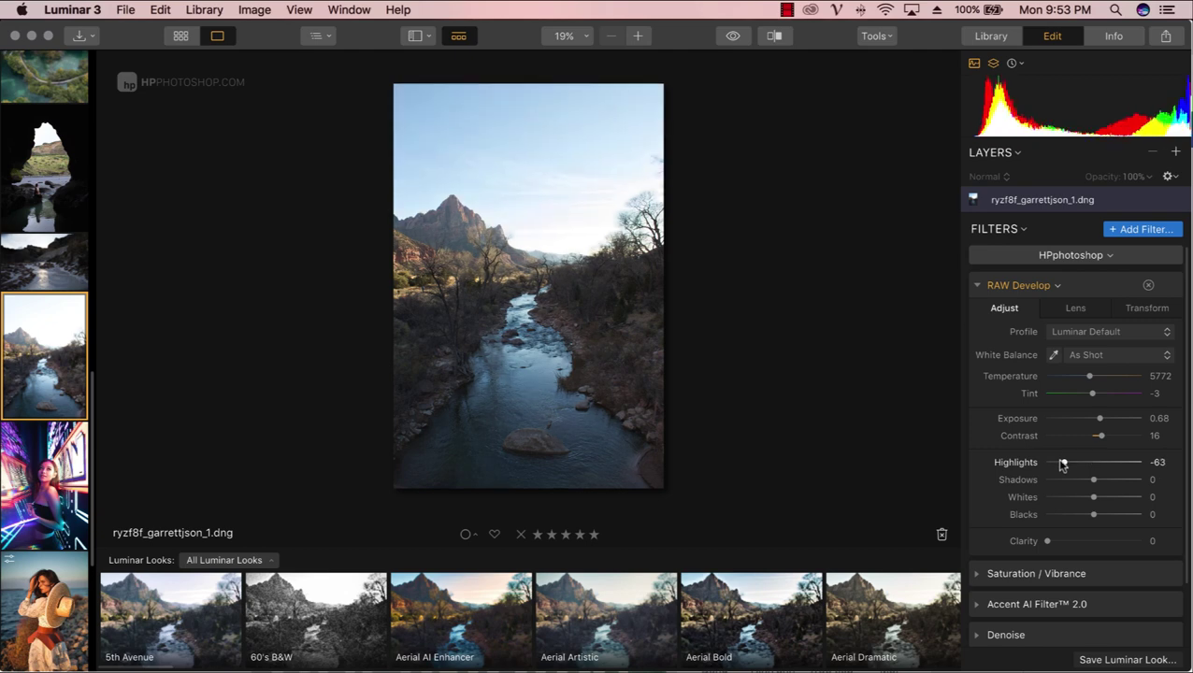
drag(1093, 480, 1116, 481)
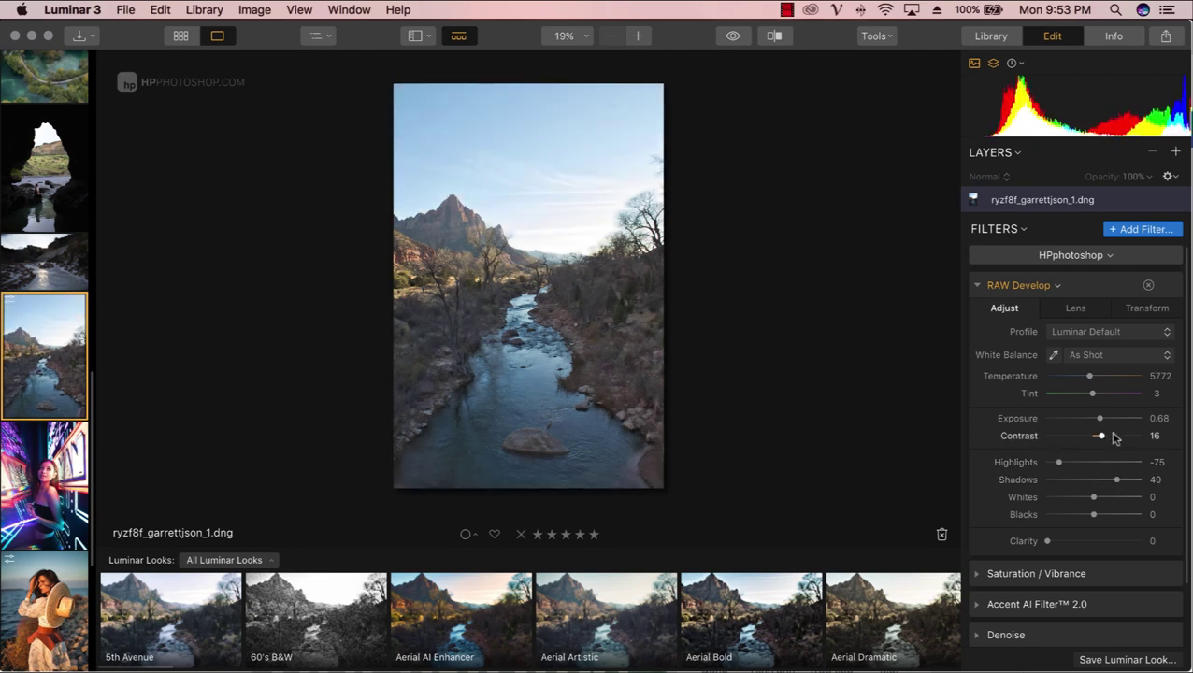
mouse_move(1112, 436)
mouse_down()
mouse_move(1129, 437)
mouse_move(1118, 436)
mouse_up()
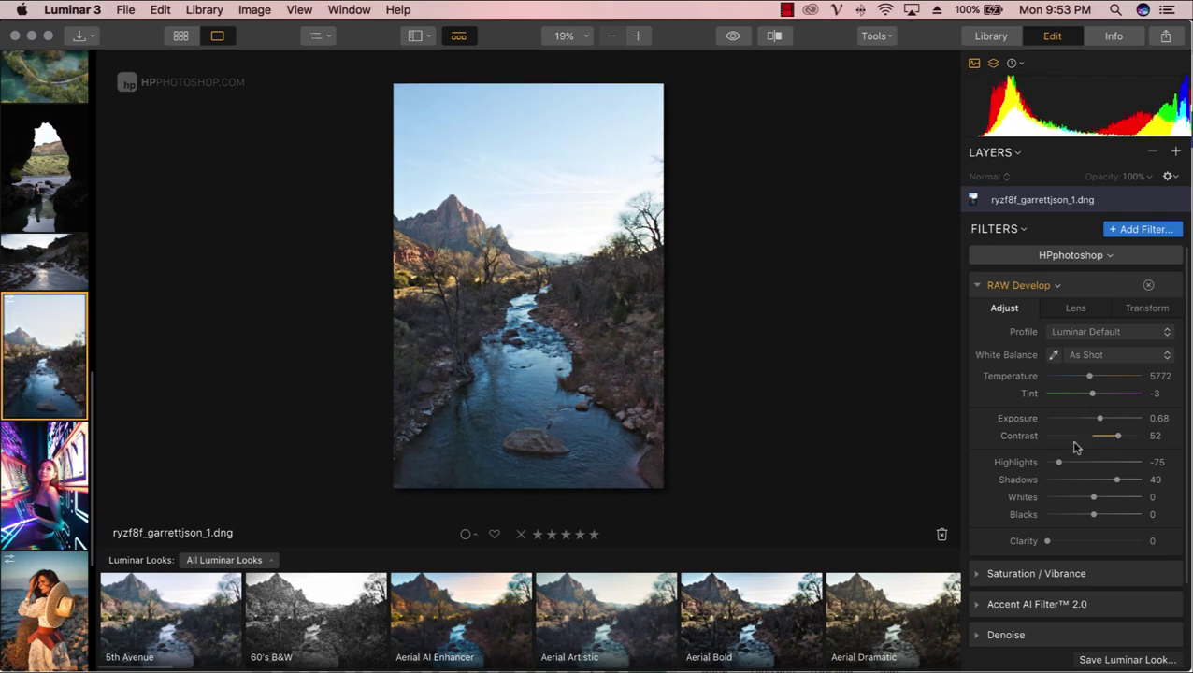
drag(1047, 540, 1053, 540)
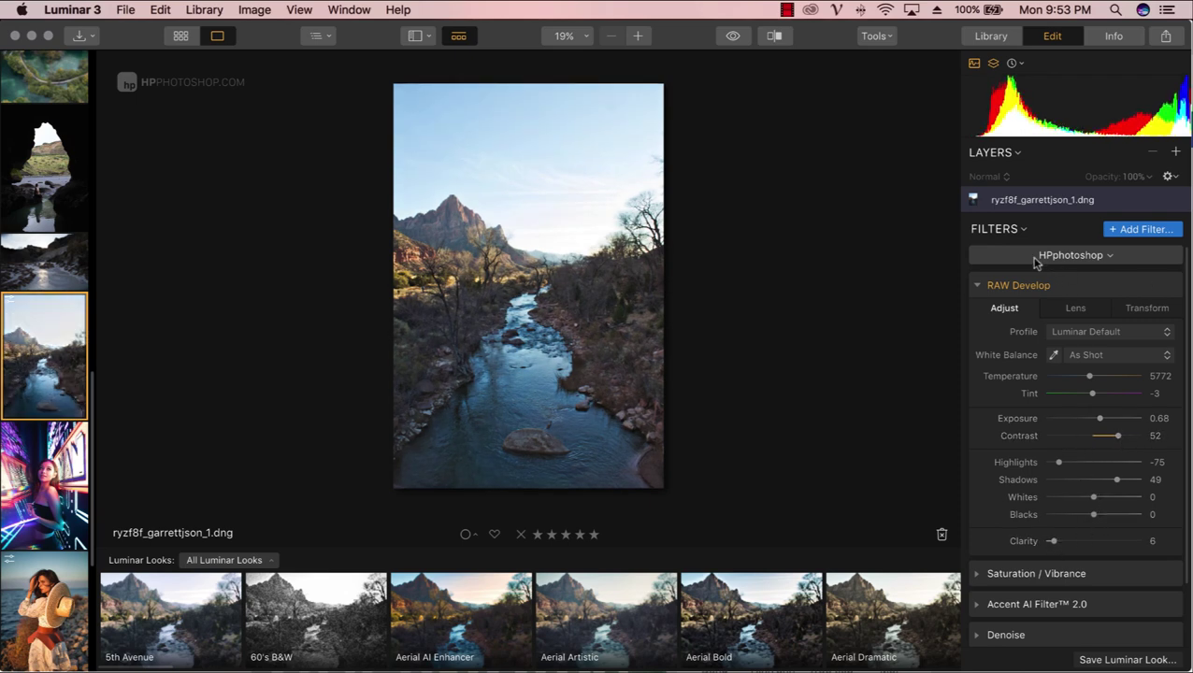
Turn off Chromatic Aberration and Defringe, keeping only Lens Distortion correction, and fold RAW Develop
click(1077, 310)
click(1015, 369)
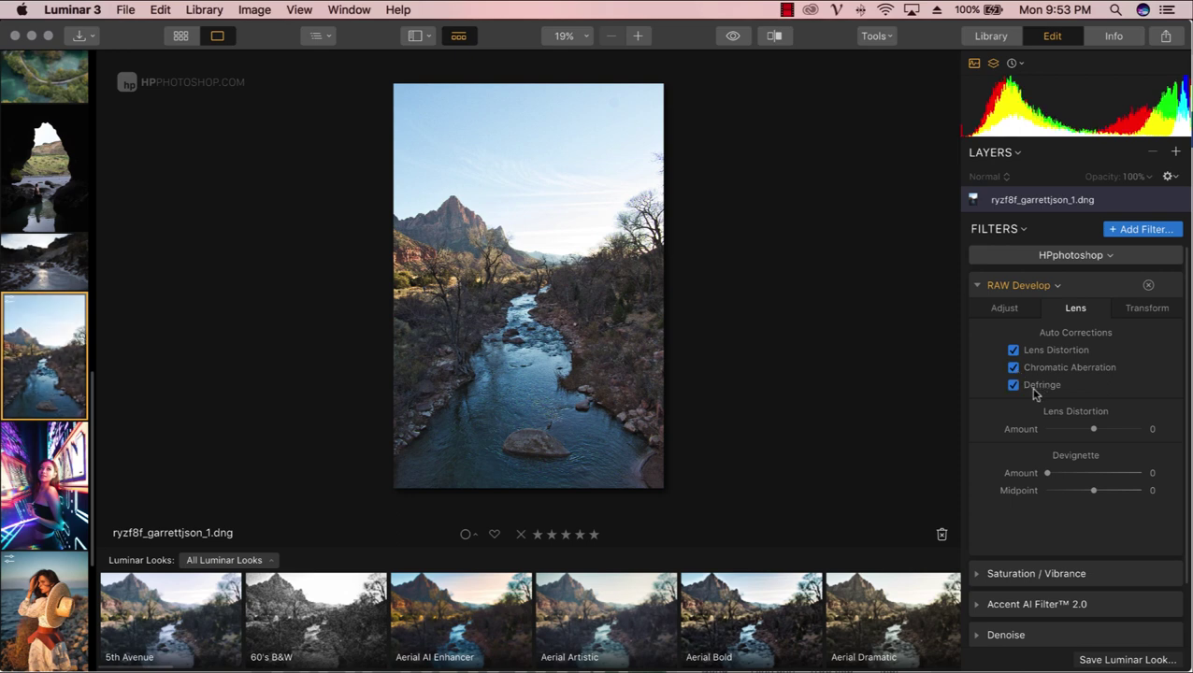
click(1033, 393)
click(1047, 353)
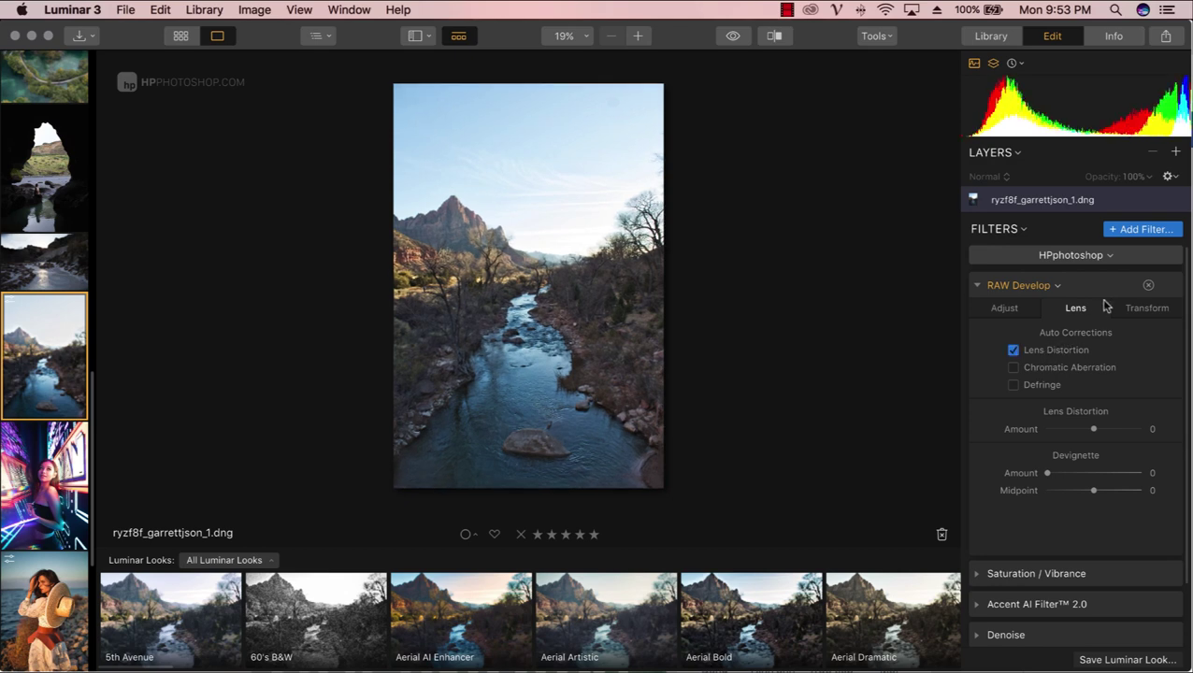
click(1134, 314)
right_click(972, 290)
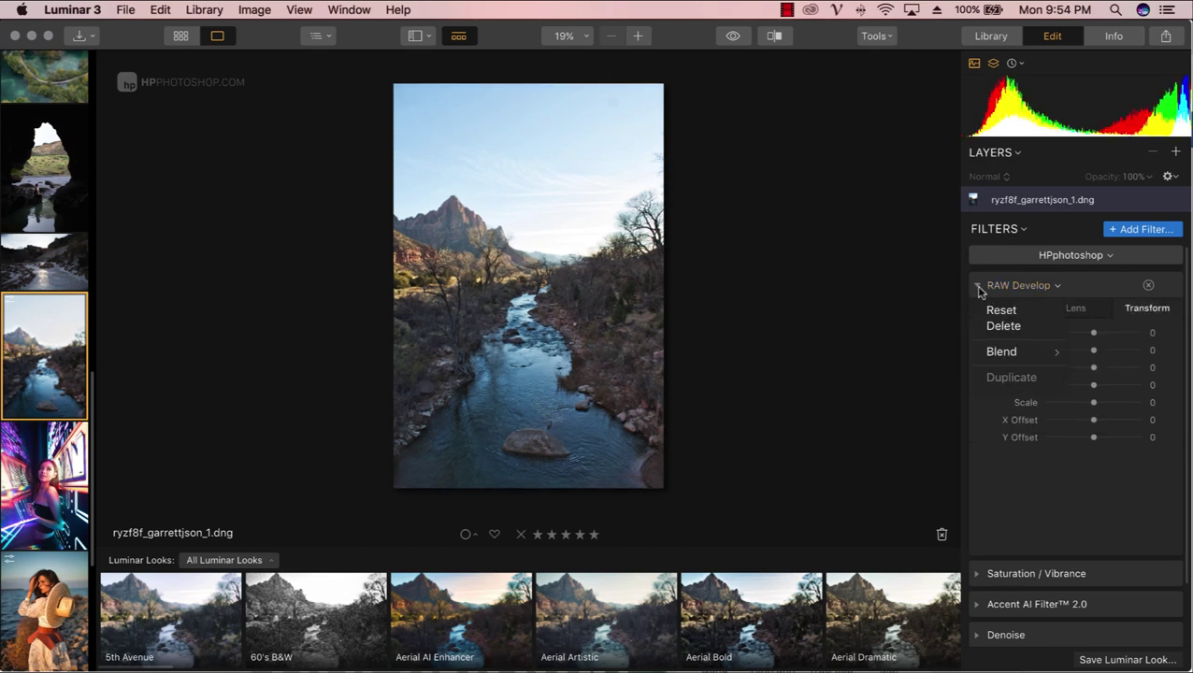
key(Escape)
click(974, 286)
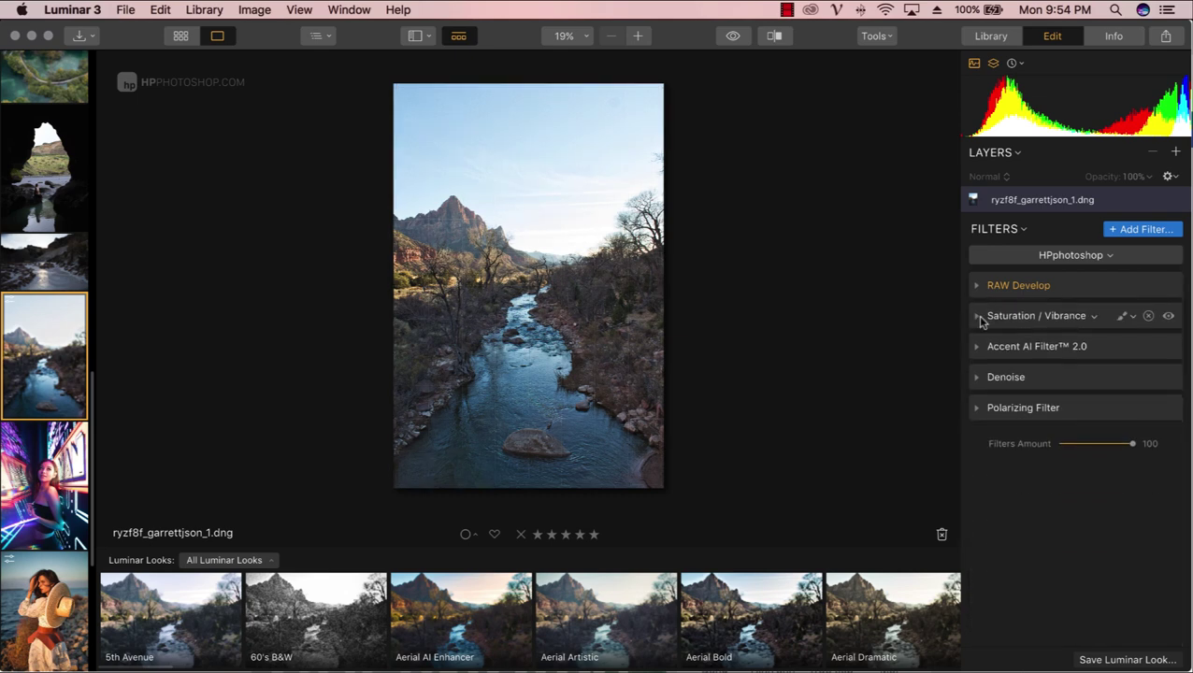
Raise Saturation / Vibrance vibrance to 31 and Accent AI Filter 2.0 to 20
click(977, 316)
drag(1092, 361, 1110, 366)
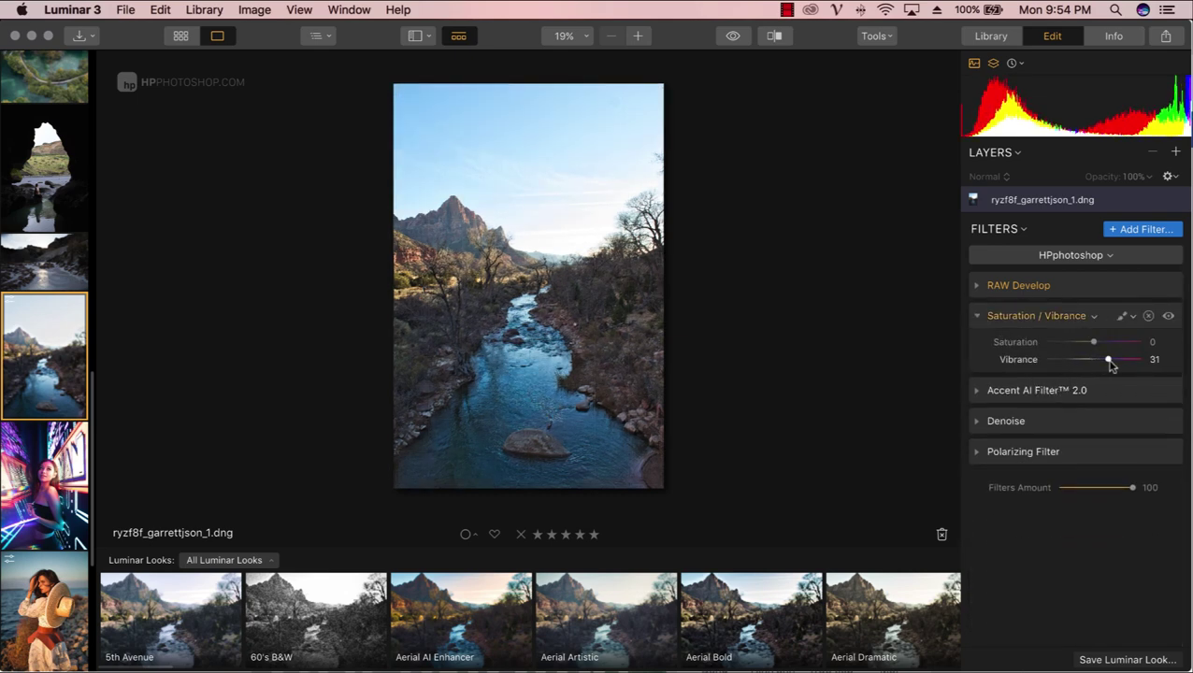
click(977, 316)
click(978, 347)
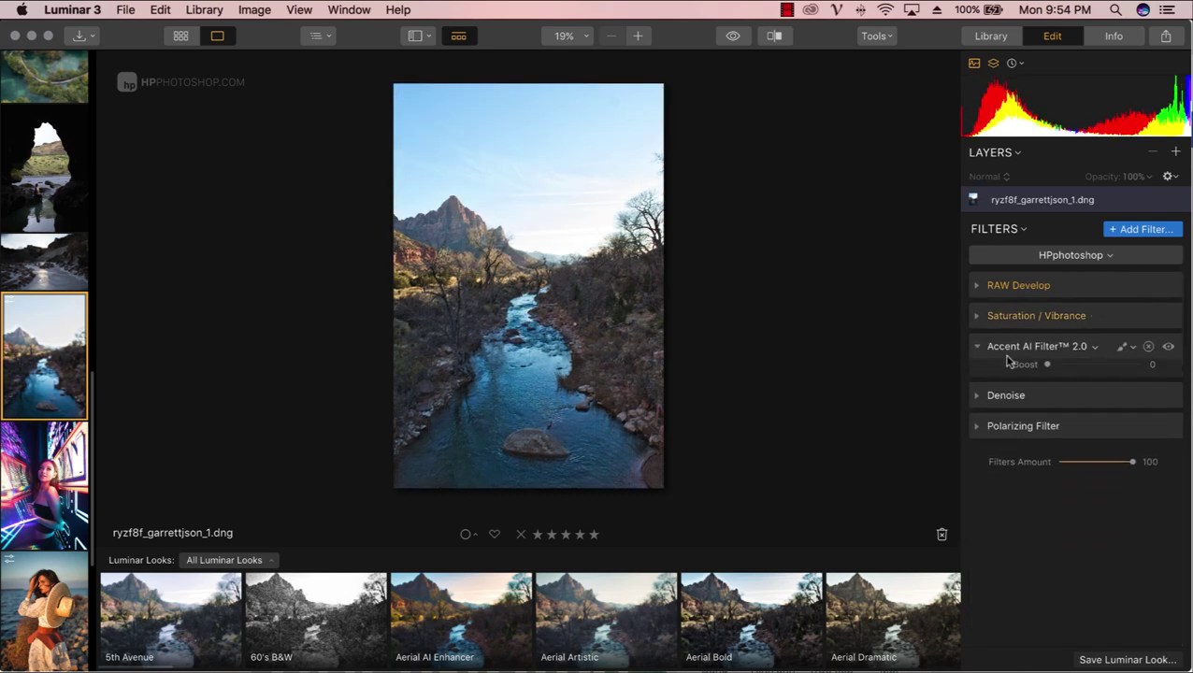
drag(1046, 372, 1069, 376)
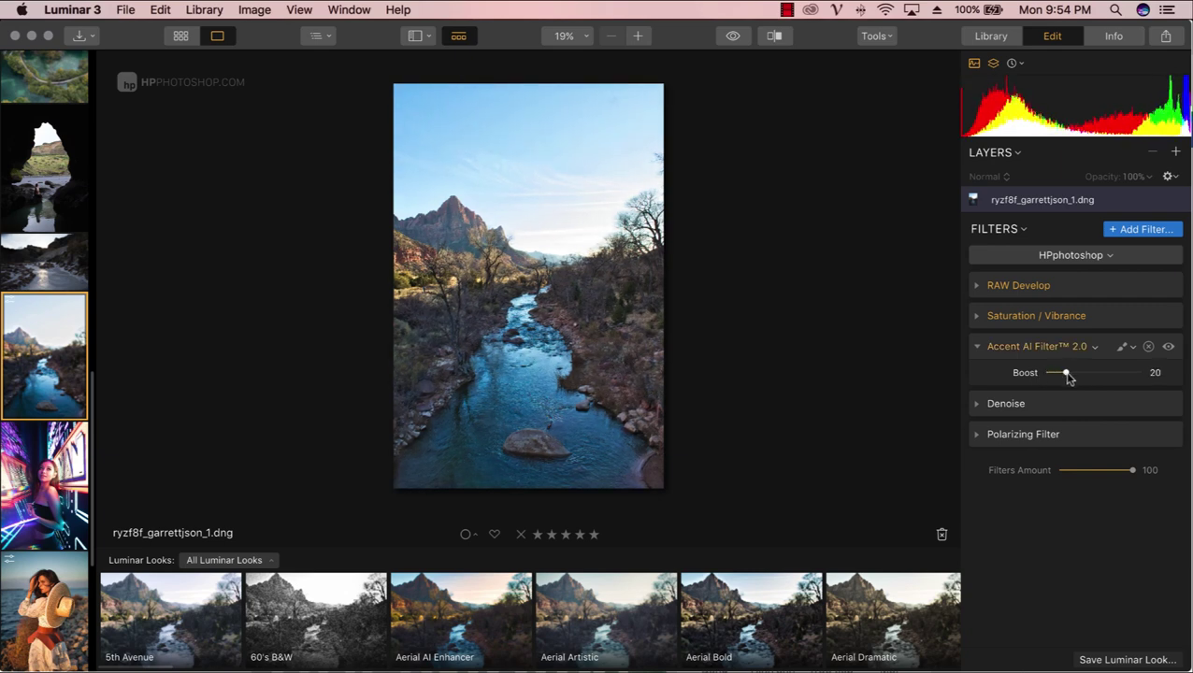
click(978, 346)
Add AI Sky Enhancer at Amount 44 and raise the Polarizing Filter to 22
click(1136, 229)
scroll(886, 329, up, 2)
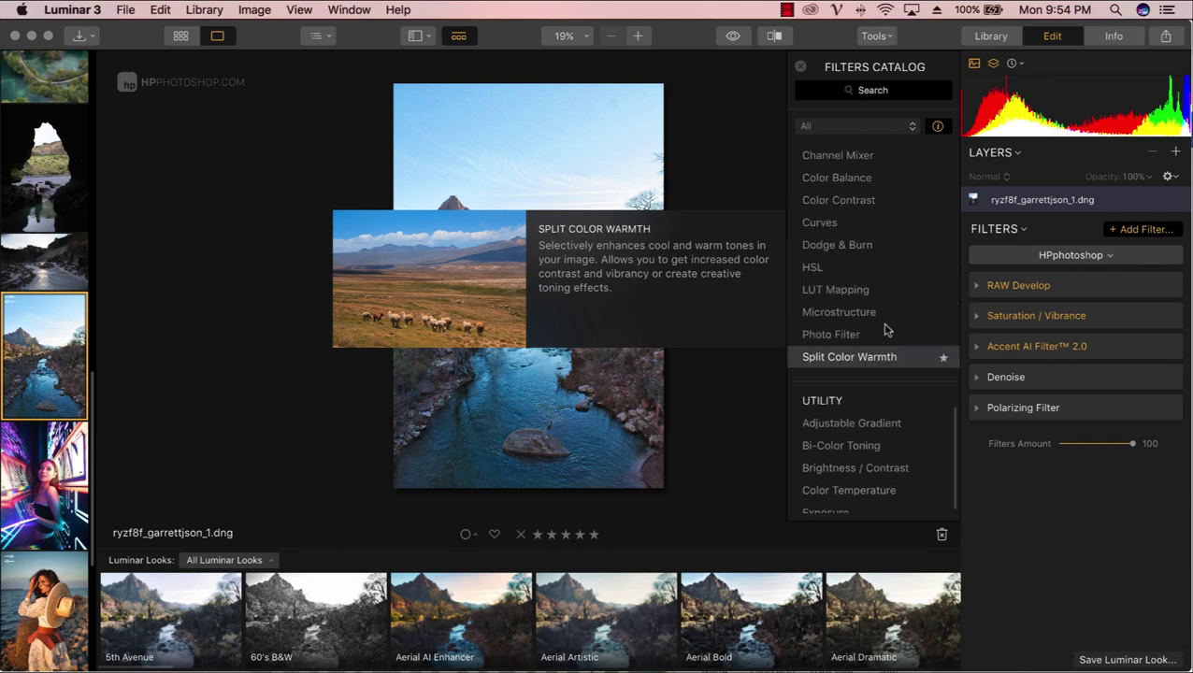
scroll(886, 329, up, 5)
scroll(886, 331, up, 3)
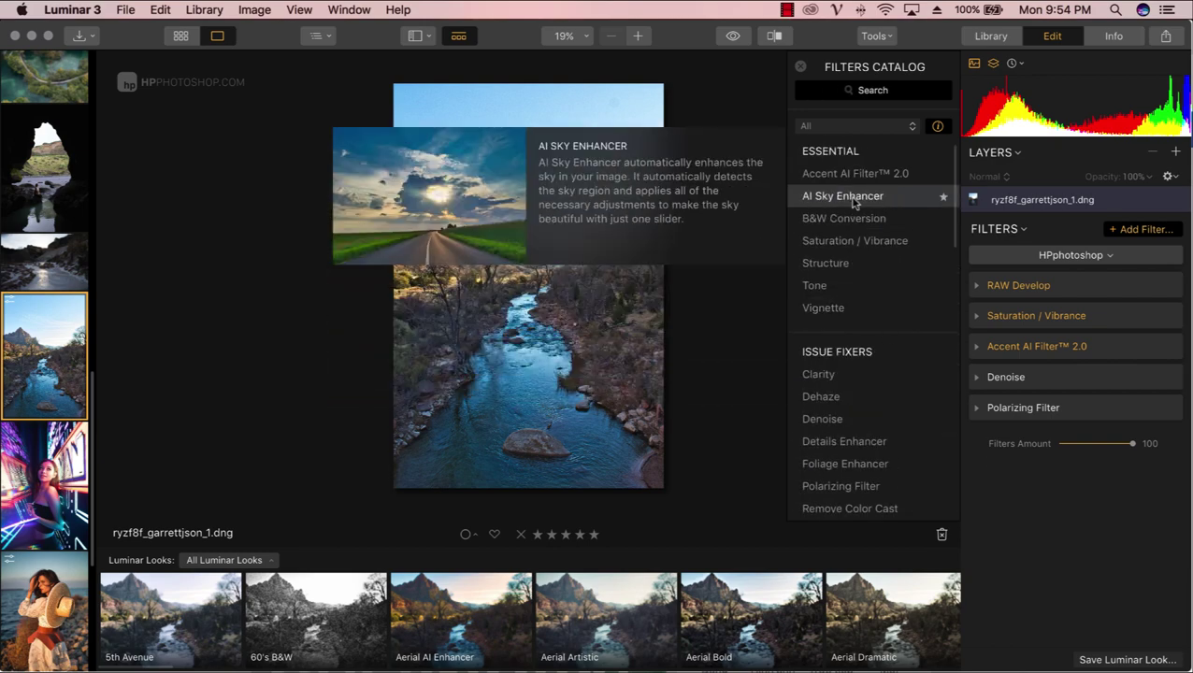
click(839, 198)
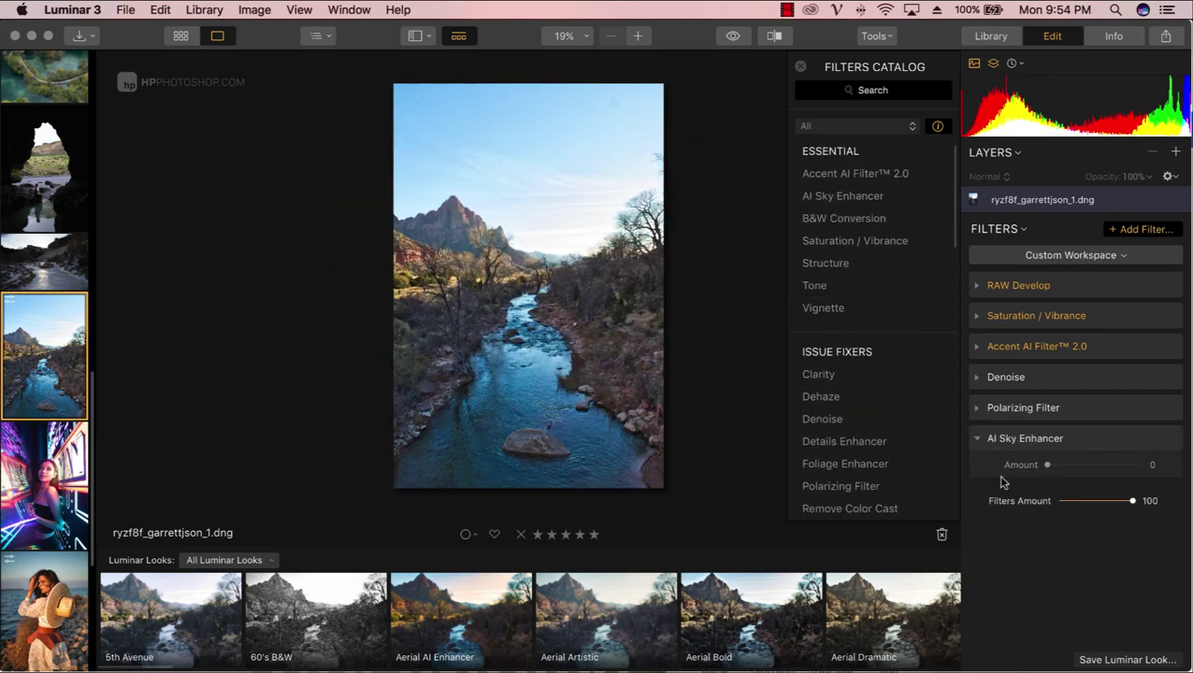
drag(1047, 466, 1089, 470)
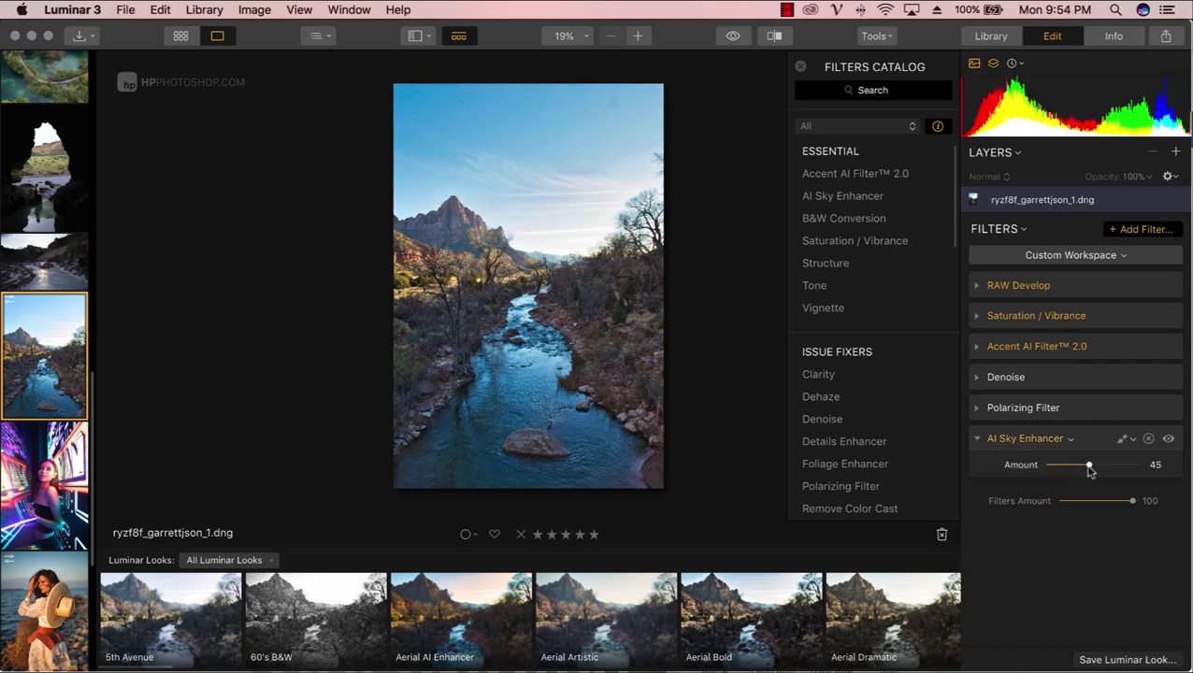
click(978, 408)
mouse_move(1048, 435)
mouse_down()
mouse_move(1089, 436)
mouse_move(1064, 441)
mouse_up()
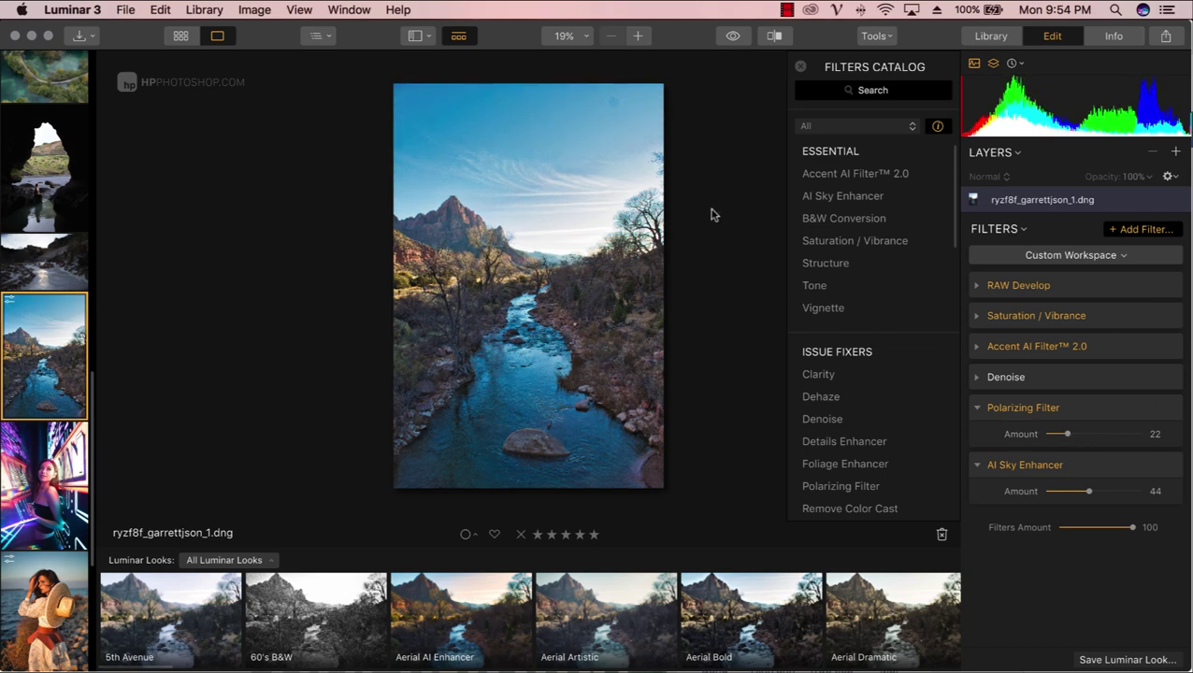
click(878, 36)
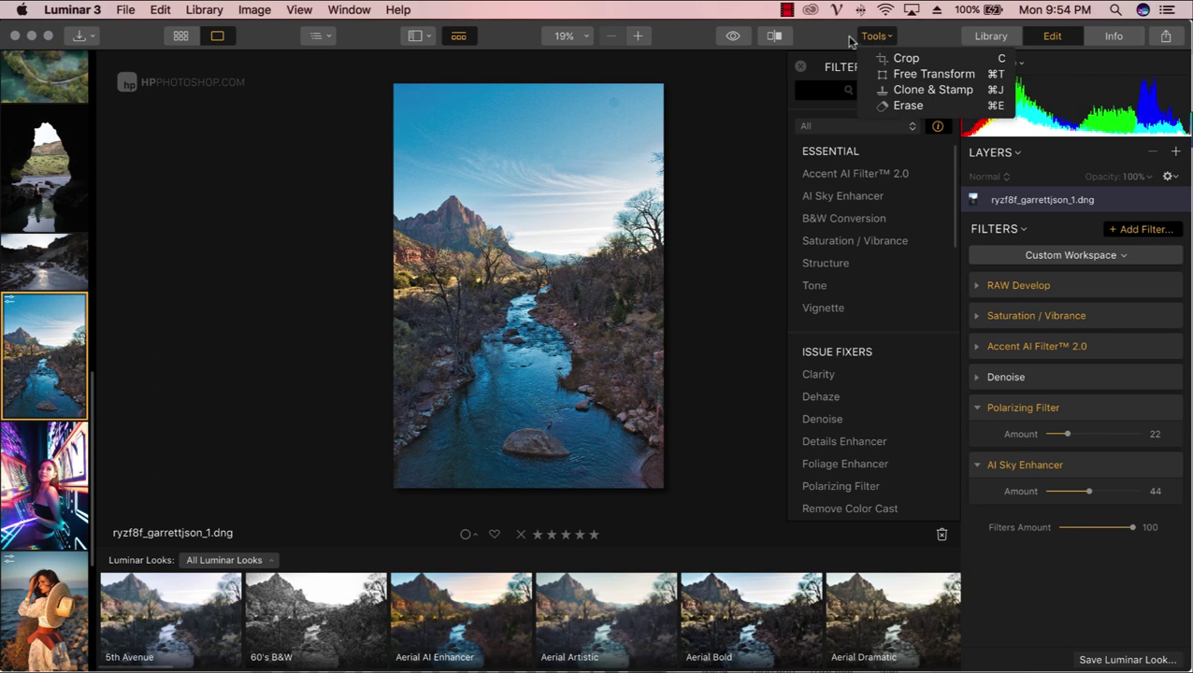
click(845, 44)
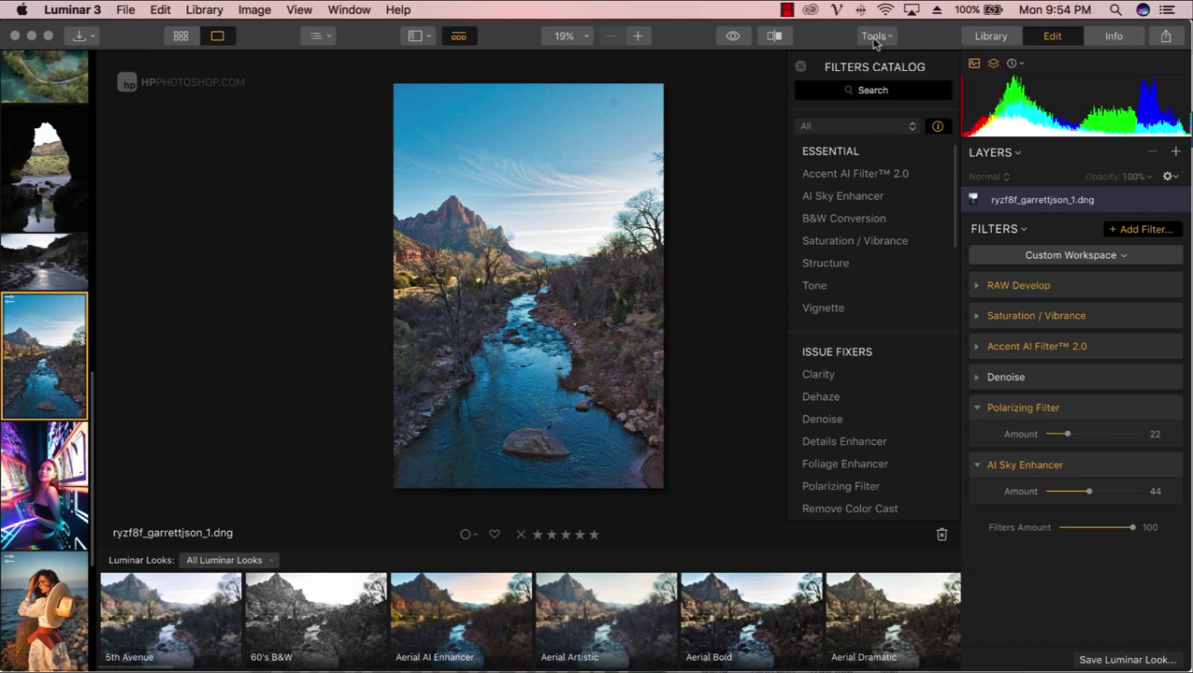
click(875, 39)
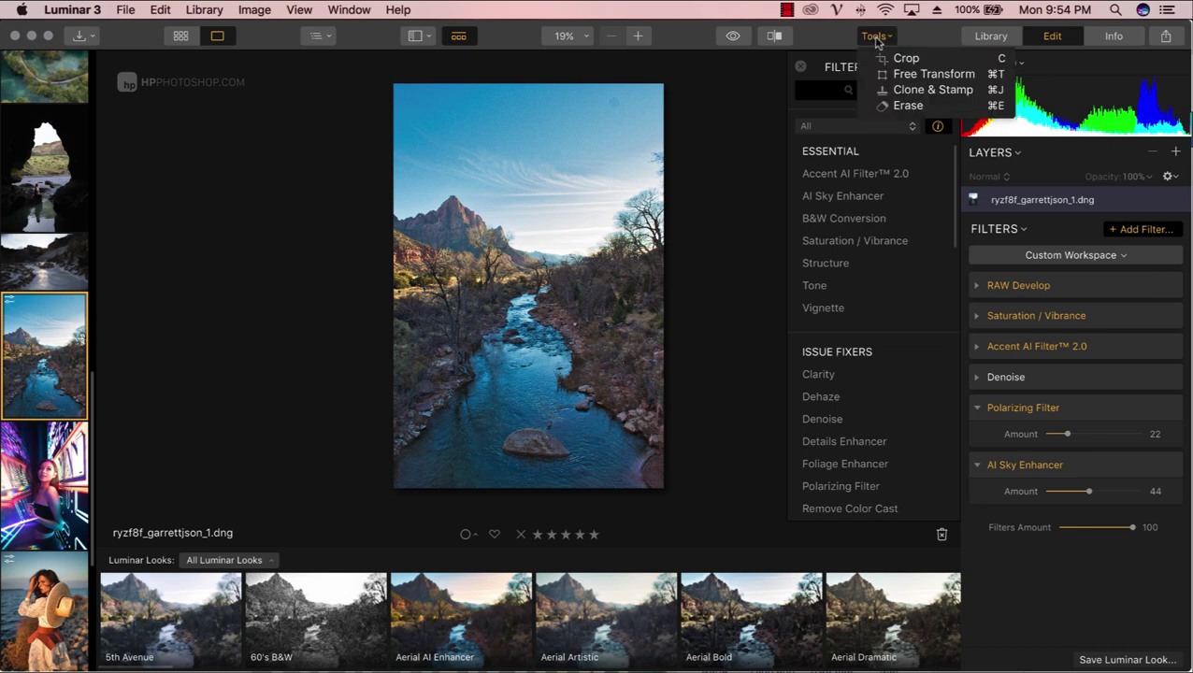
click(922, 91)
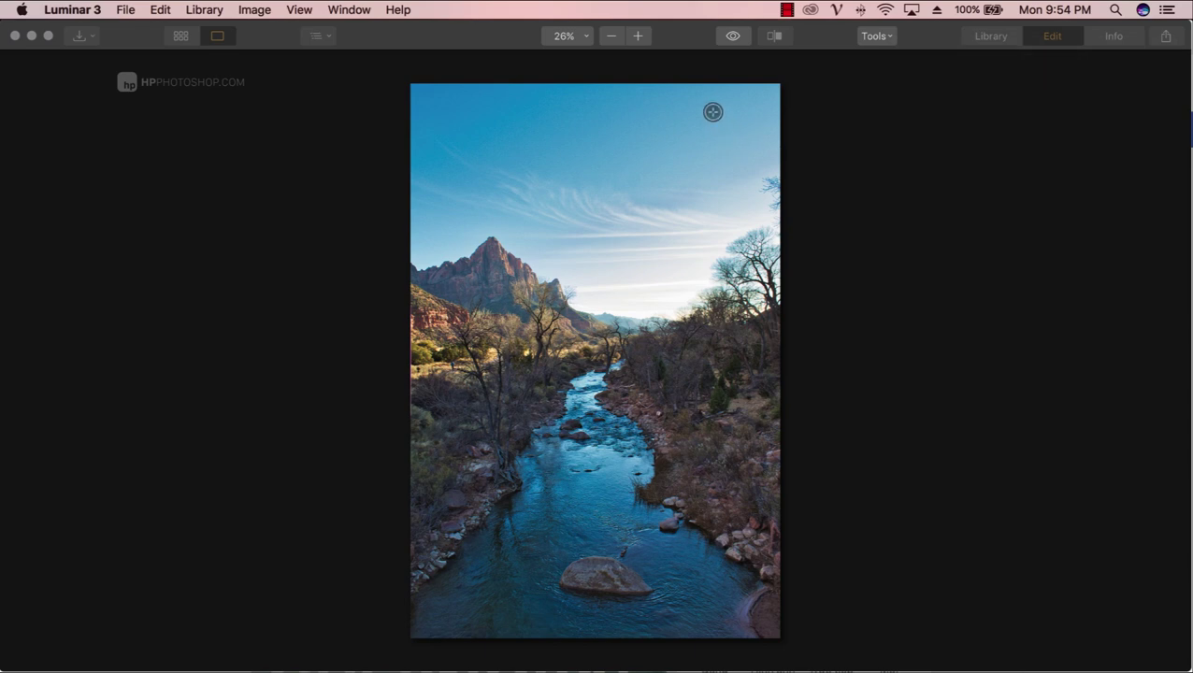
click(875, 38)
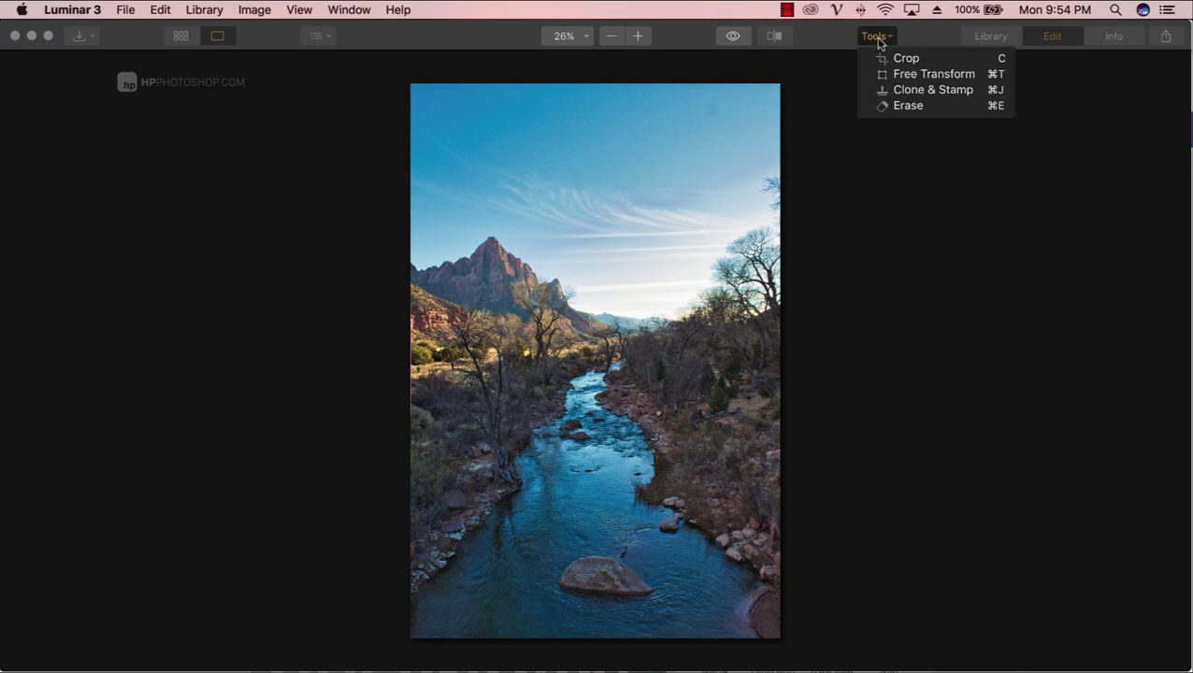
click(912, 97)
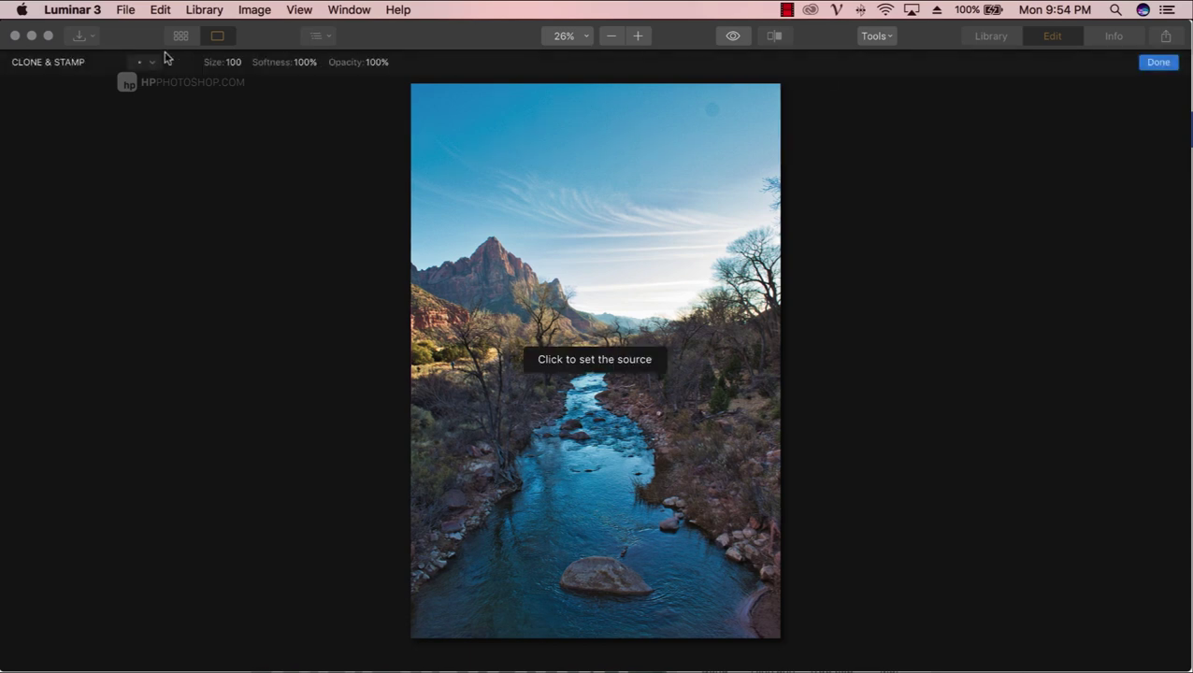
click(713, 110)
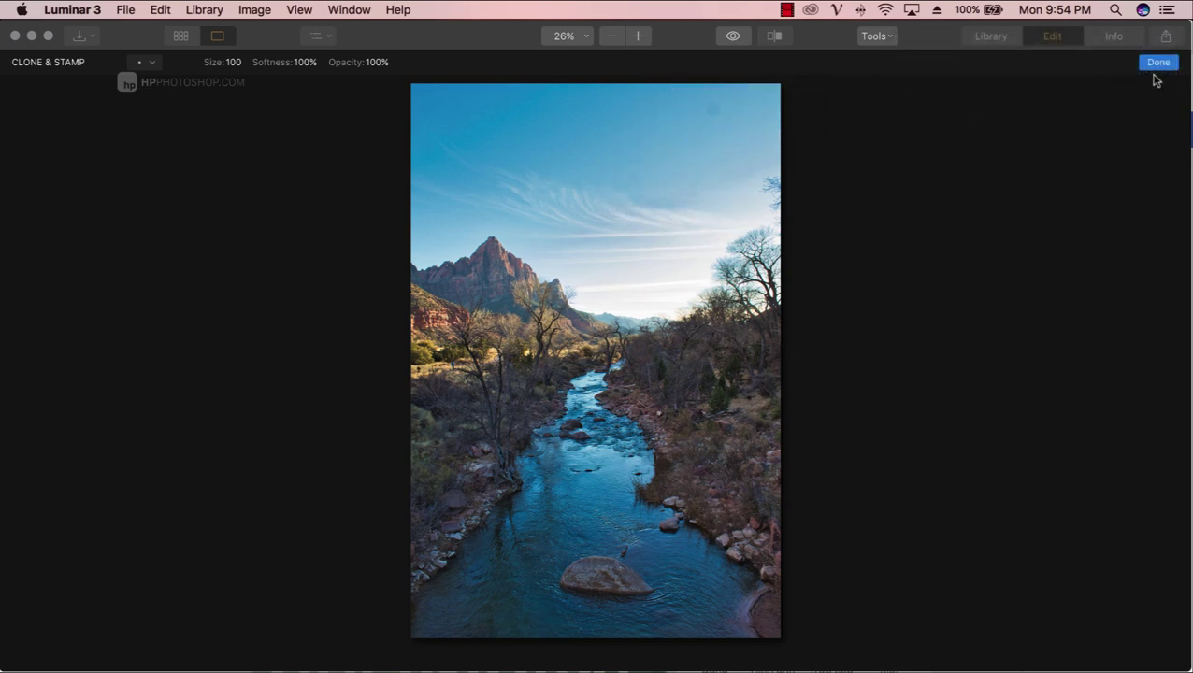
click(1159, 63)
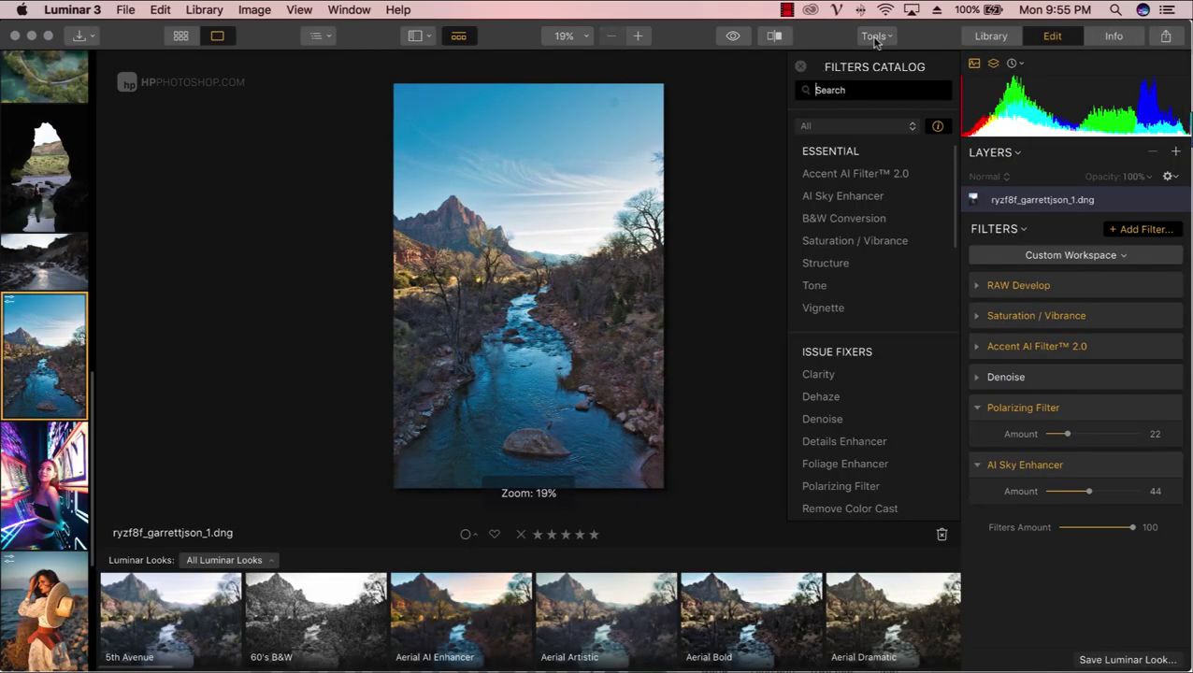
Close the filters catalog, cancel a Save Luminar Look attempt, and dismiss the Chrome notification
click(608, 283)
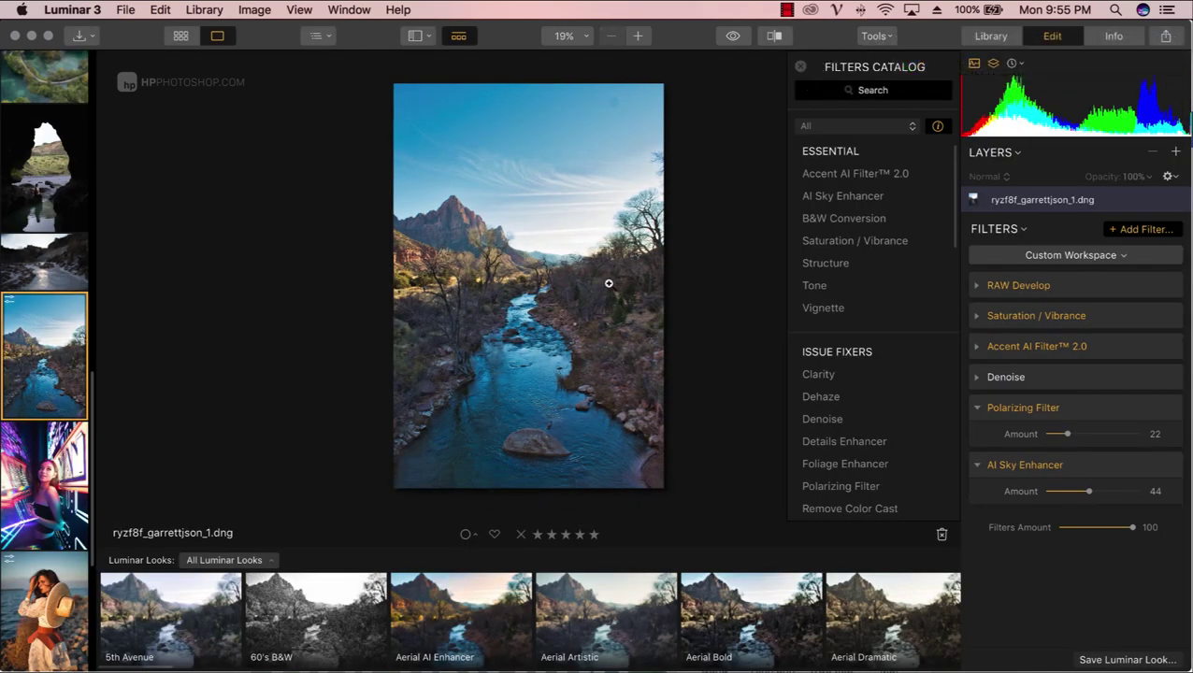
click(801, 67)
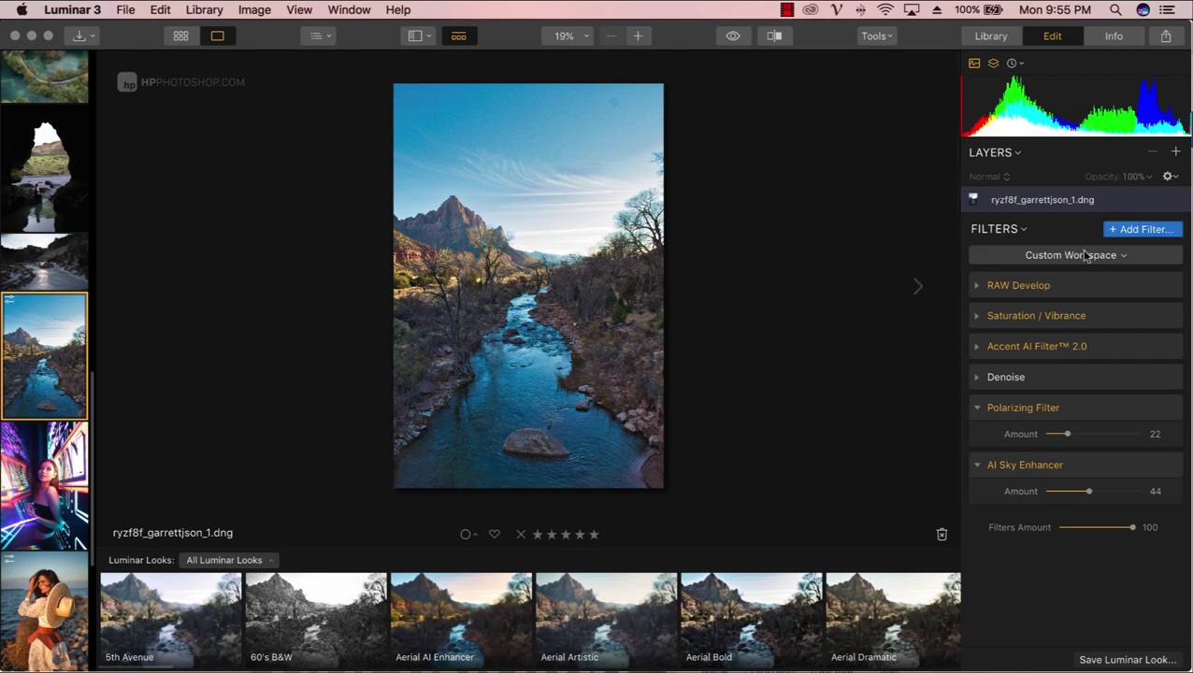
click(1100, 660)
click(659, 133)
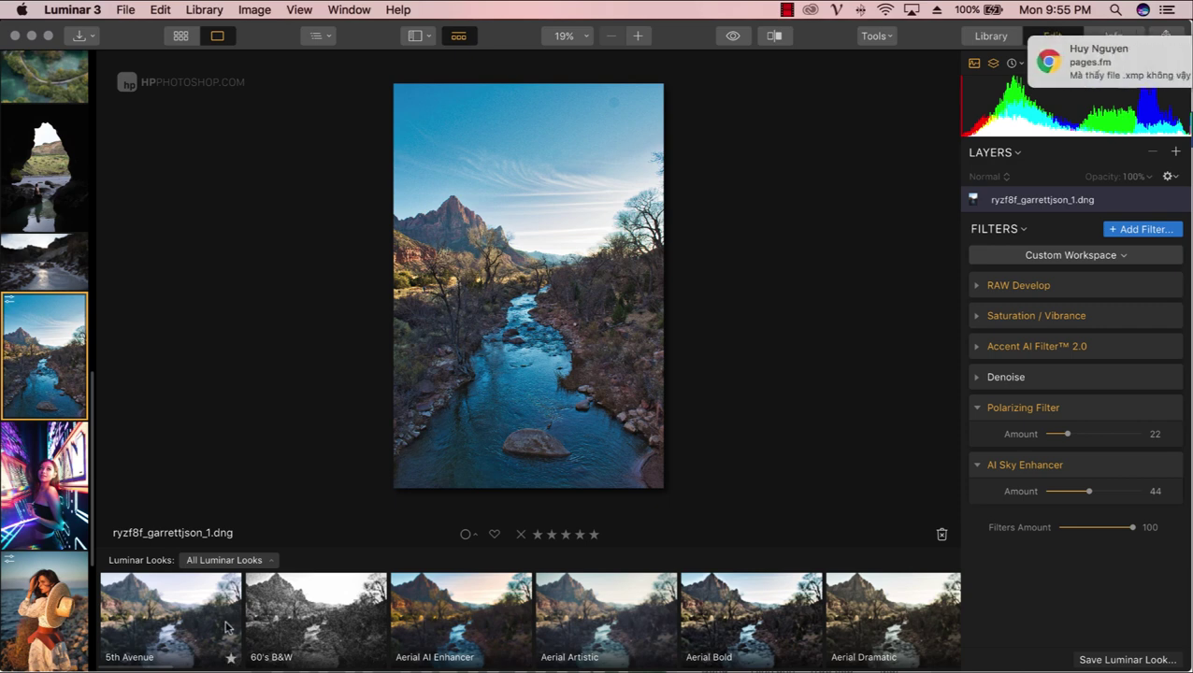
click(1146, 46)
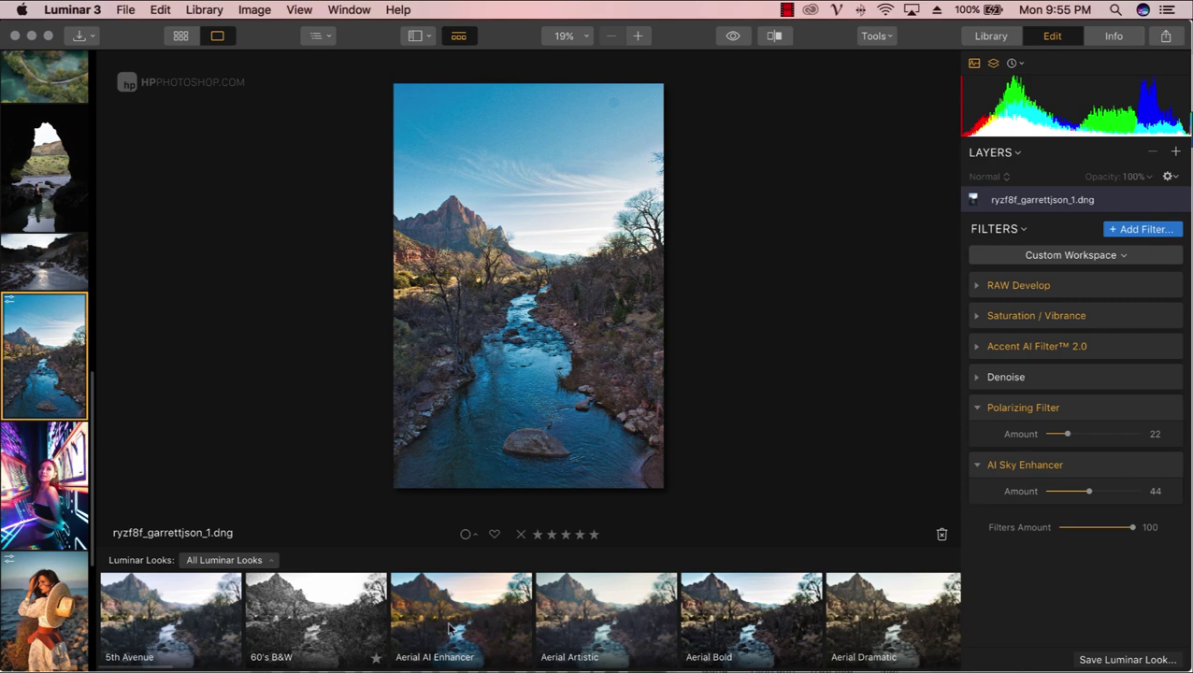
Apply the Aerial Dramatic thumbnail from Luminar Looks and drag its Amount down to 62
click(865, 633)
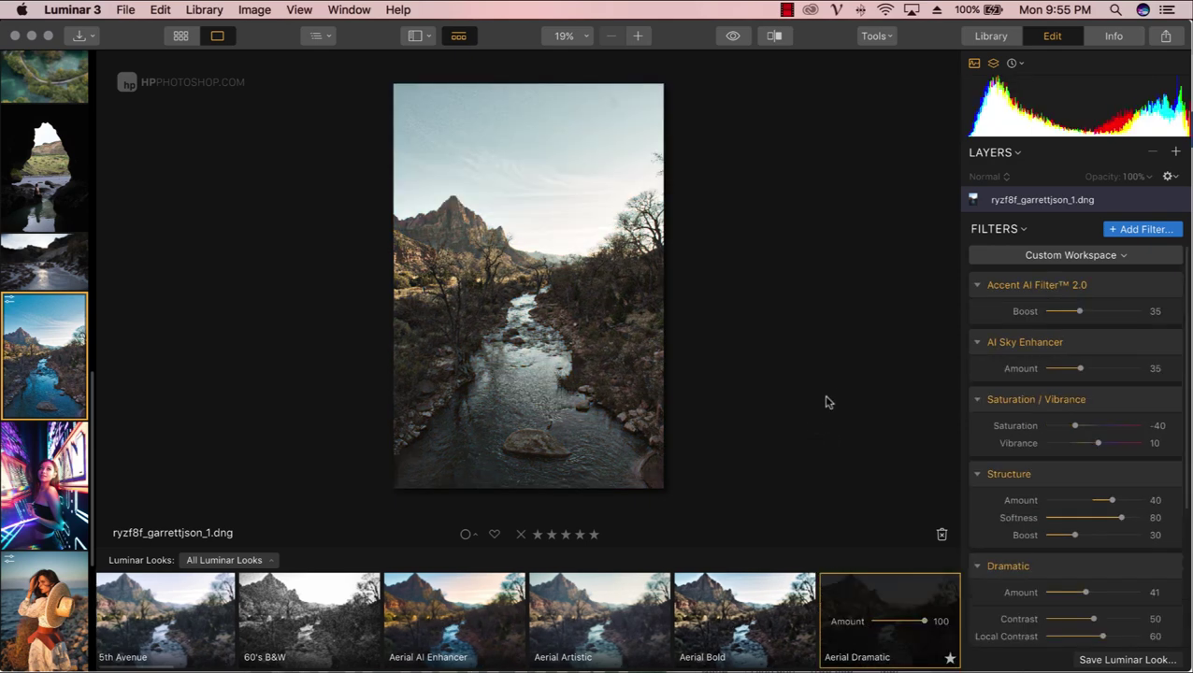
scroll(996, 421, down, 2)
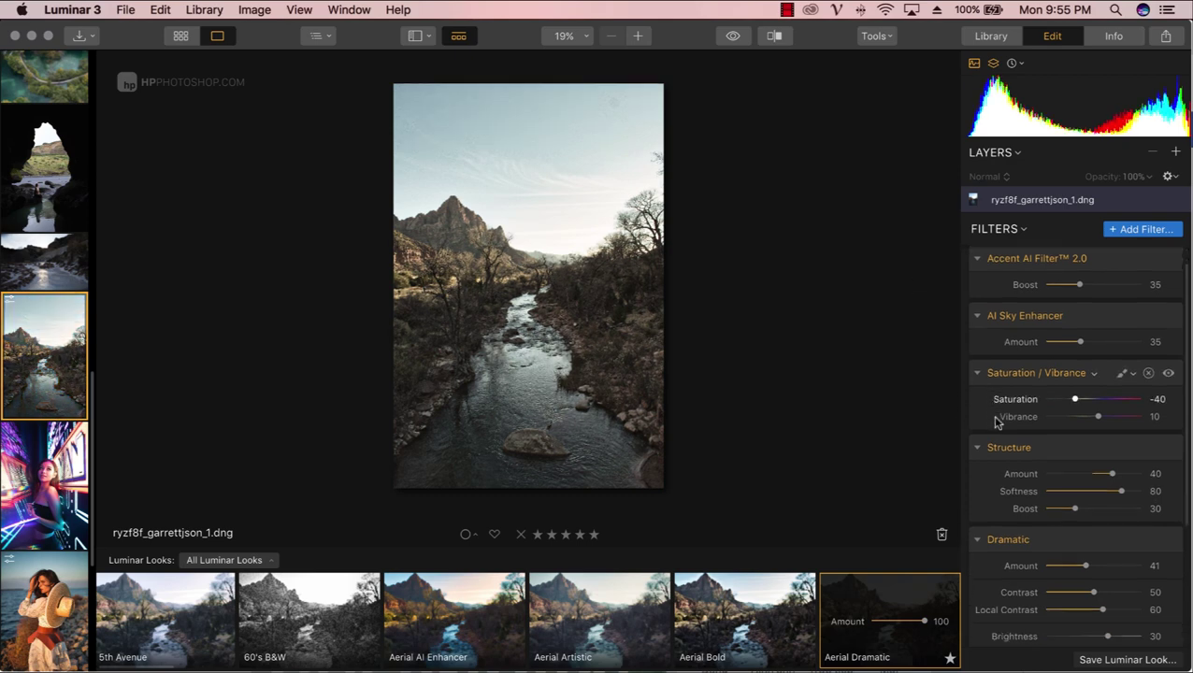
scroll(997, 421, down, 2)
scroll(996, 421, down, 2)
scroll(998, 467, down, 1)
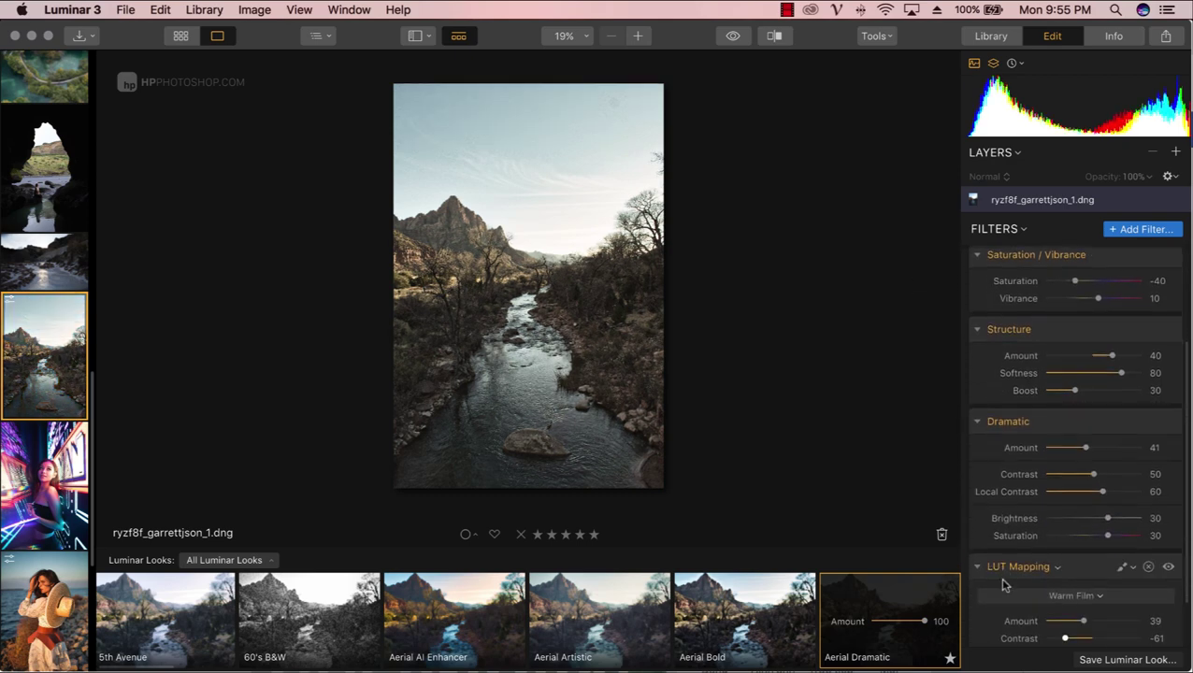
scroll(1000, 578, down, 2)
scroll(1003, 567, up, 5)
scroll(1038, 269, up, 1)
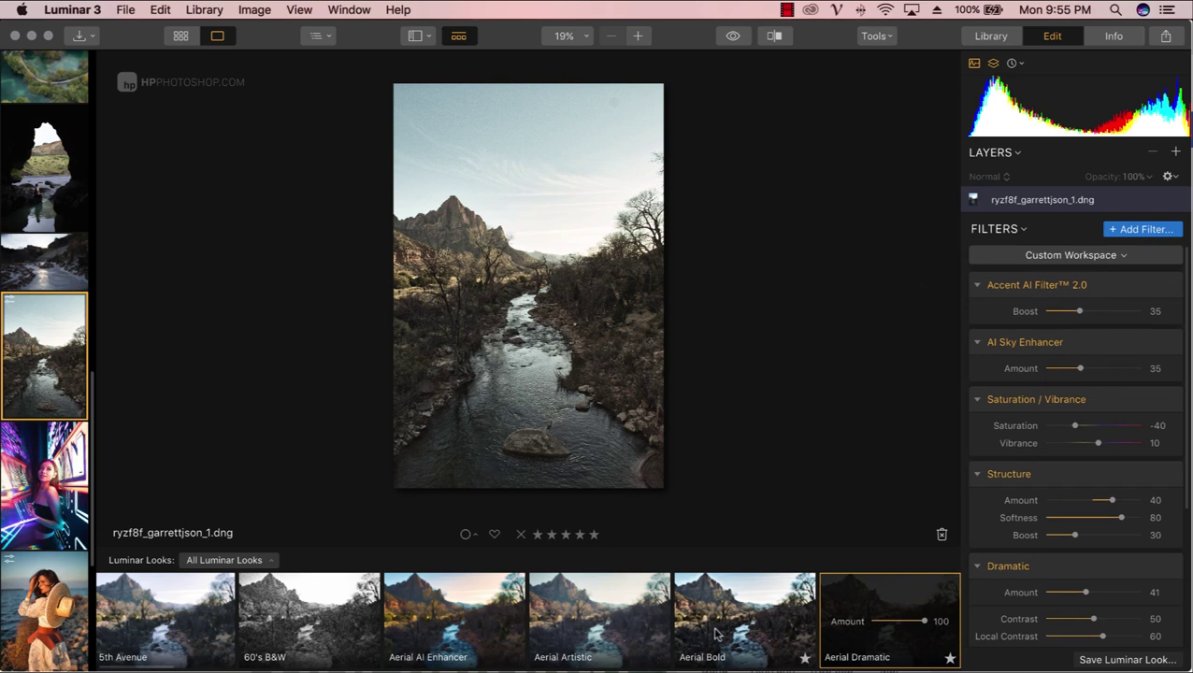
mouse_move(923, 621)
mouse_down()
mouse_move(844, 629)
mouse_move(914, 622)
mouse_move(895, 627)
mouse_up()
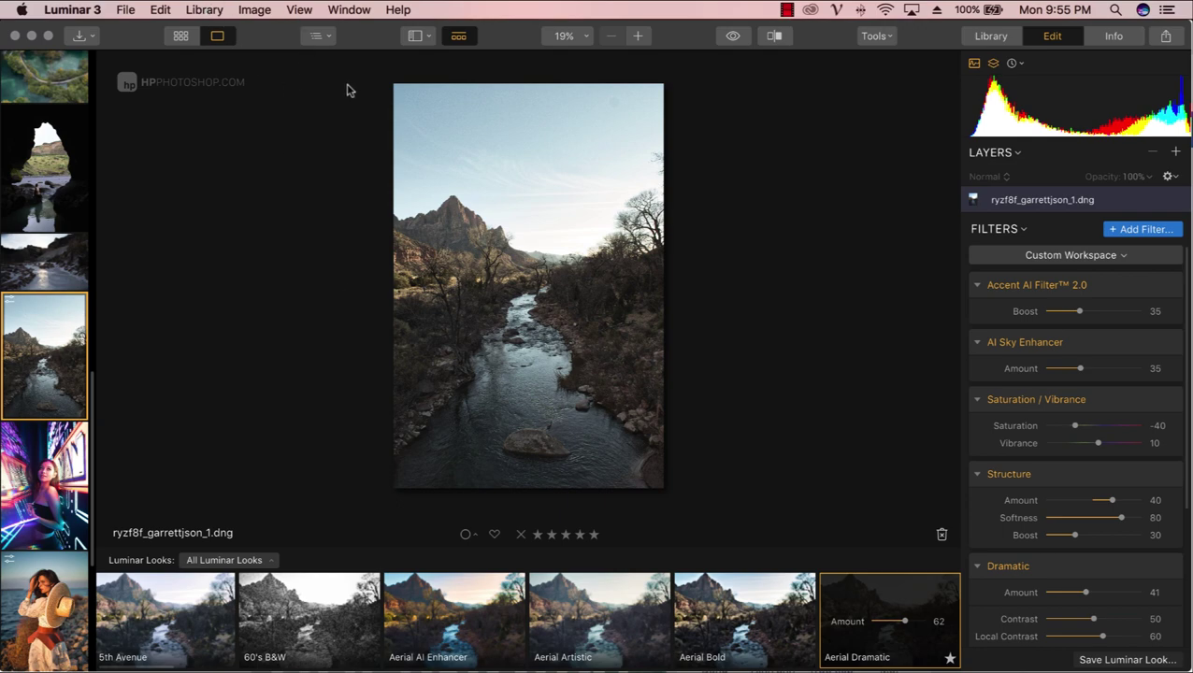
In Chrome, load skylum.com/luminar in a new tab
click(310, 664)
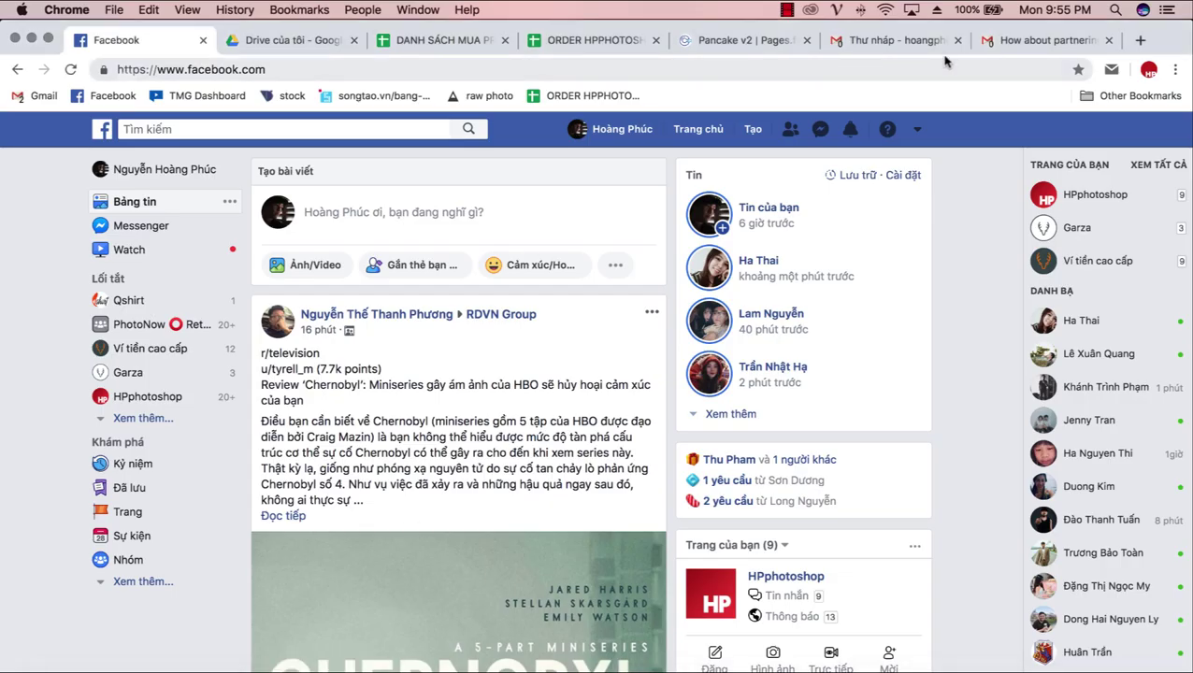
click(1140, 40)
text(lu)
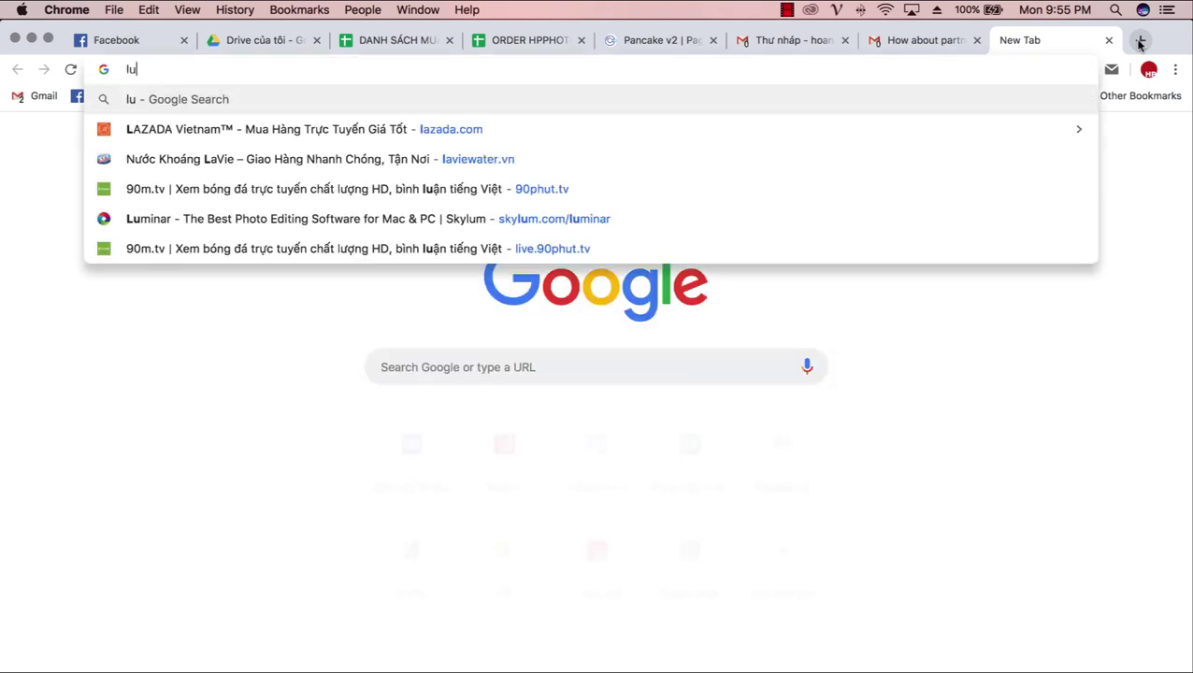
text(minar)
key(Down)
key(Return)
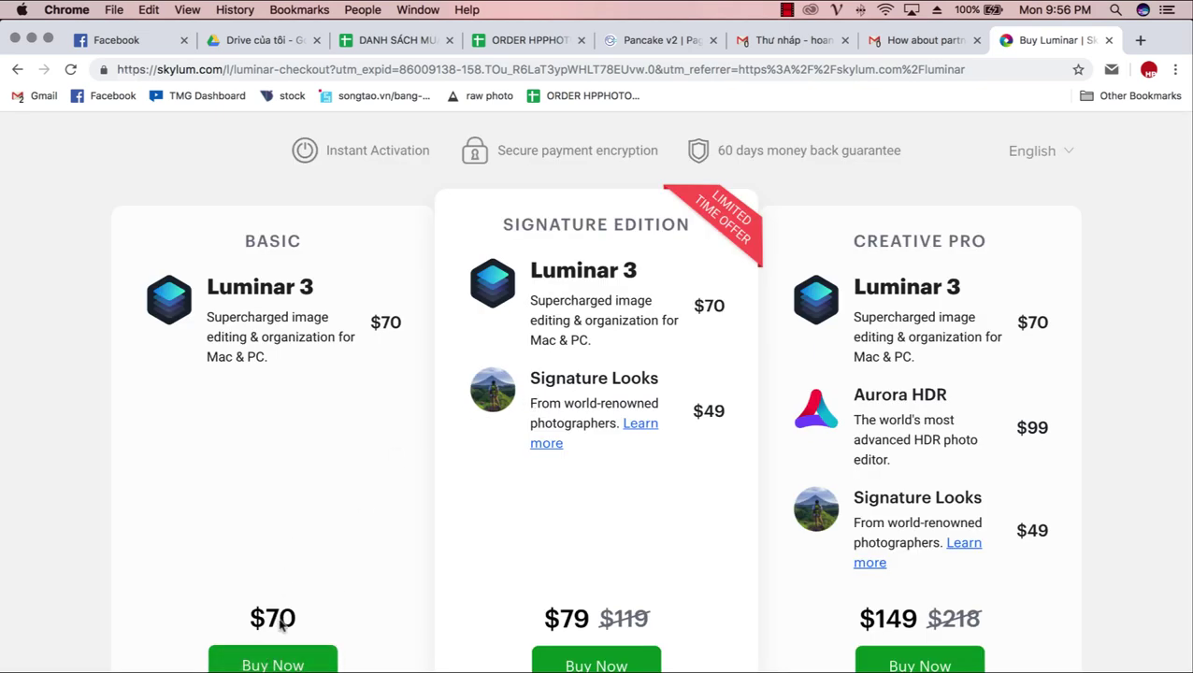
Start checkout for the Luminar 3 Basic plan, totalling USD 70.00
drag(298, 617, 235, 625)
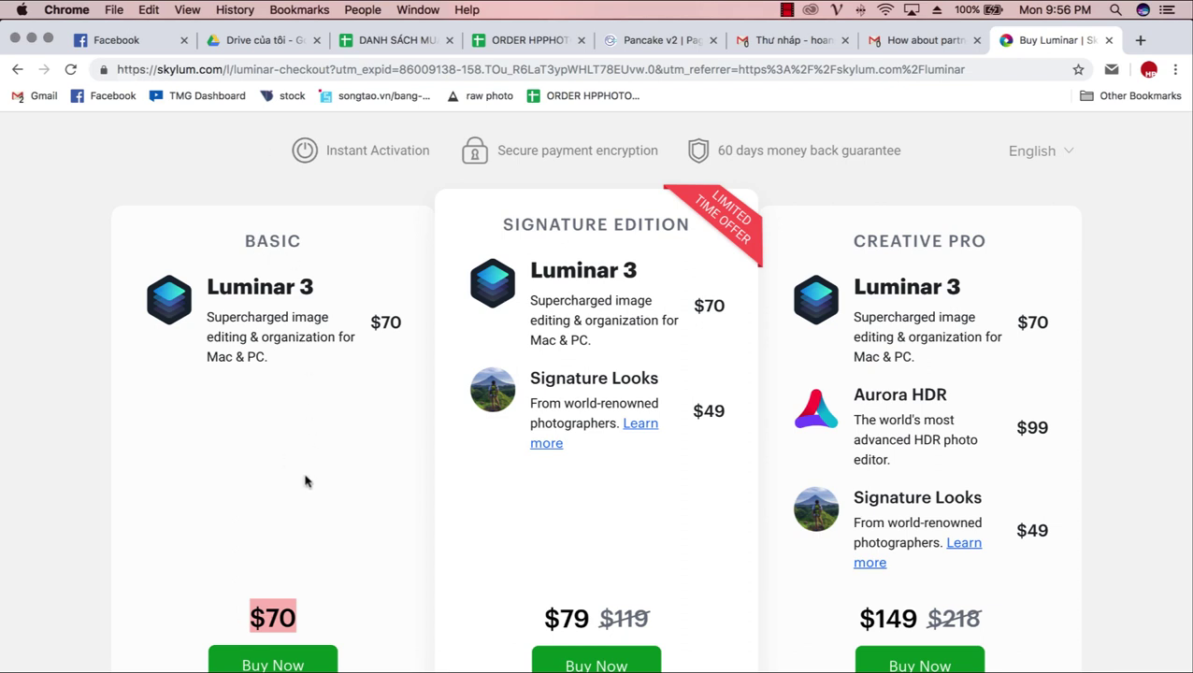
click(275, 451)
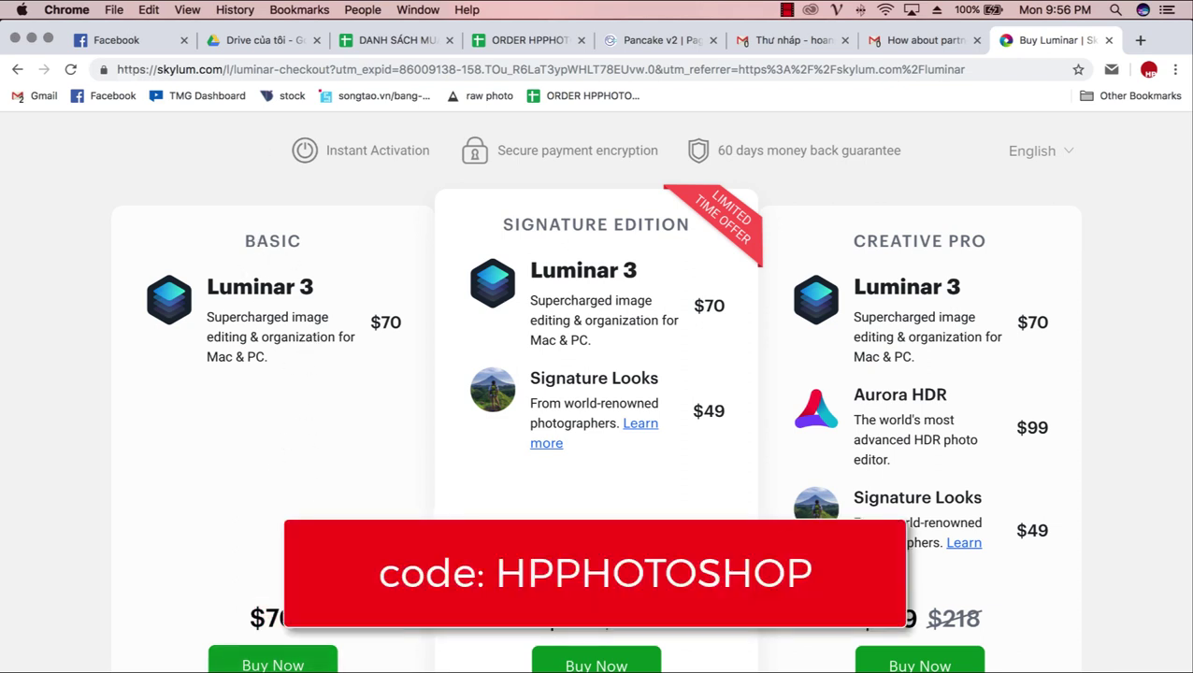
click(272, 664)
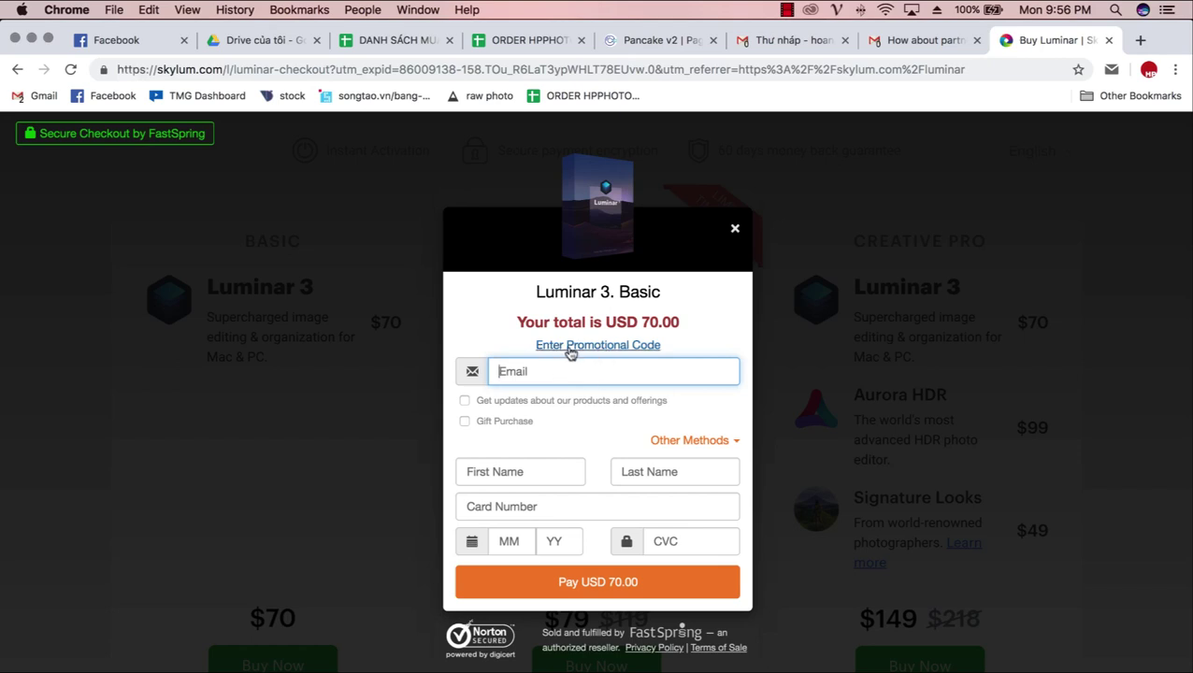
Apply the promotional code and confirm the USD 10.00 saving and the new USD 60.00 total
click(571, 348)
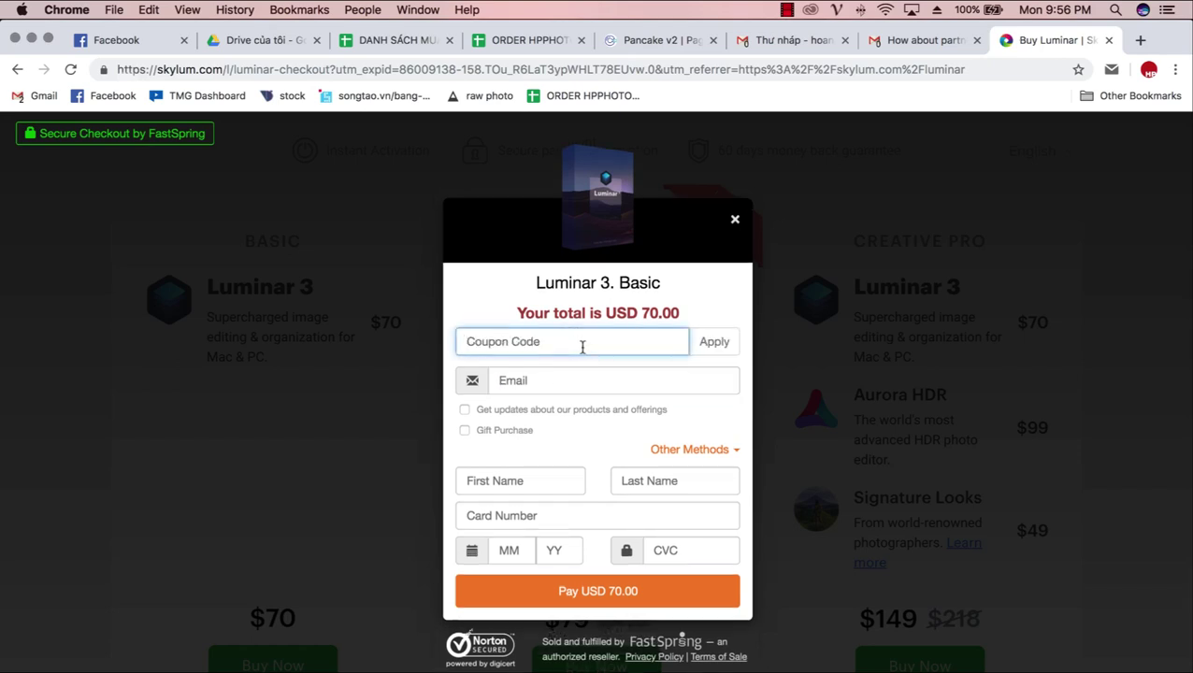
text(HPphotoshop)
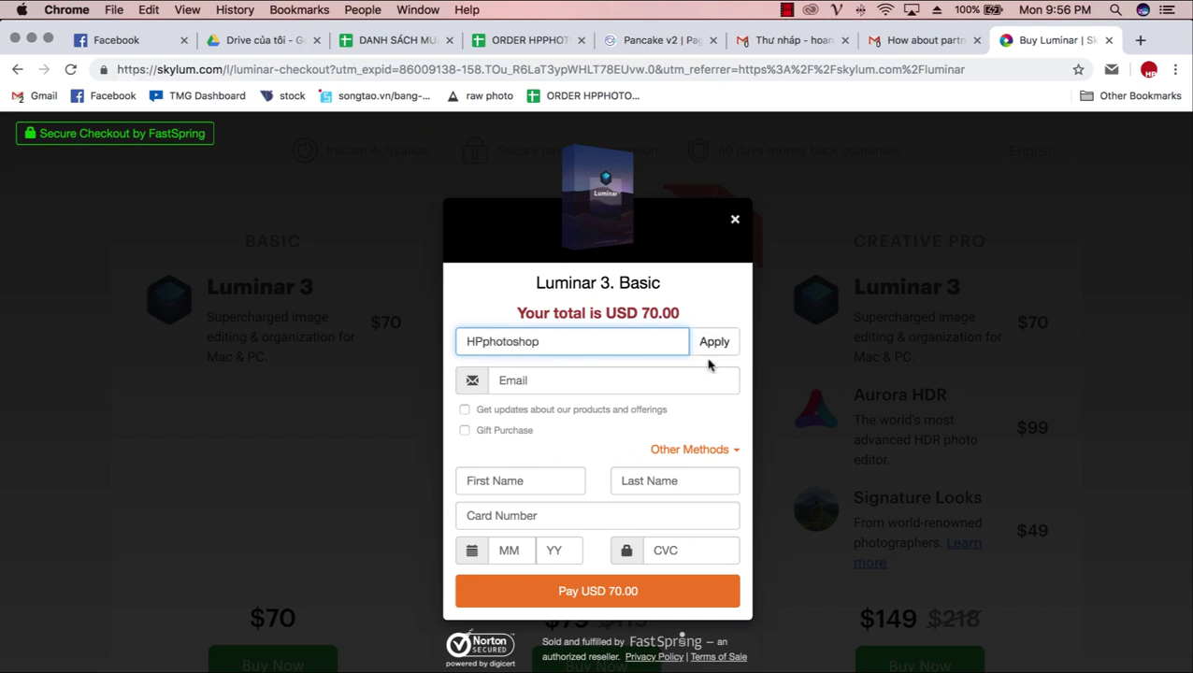
click(703, 345)
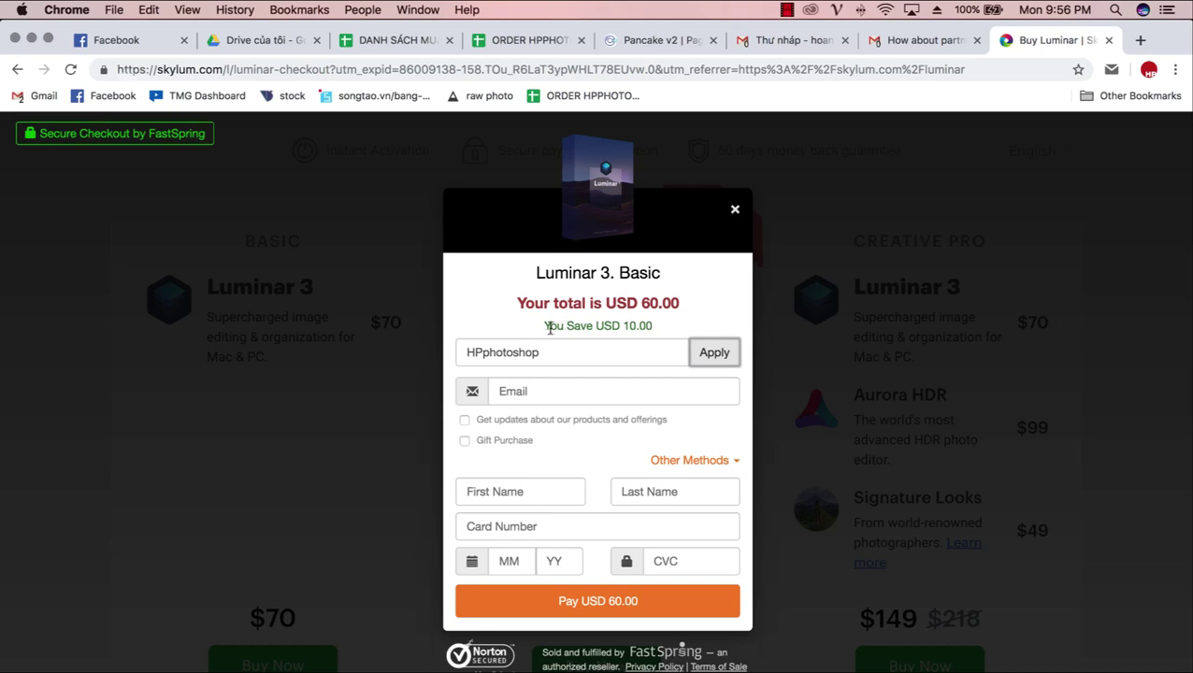
mouse_move(548, 327)
mouse_down()
mouse_move(660, 330)
mouse_move(484, 332)
mouse_up()
click(660, 330)
drag(689, 310, 610, 303)
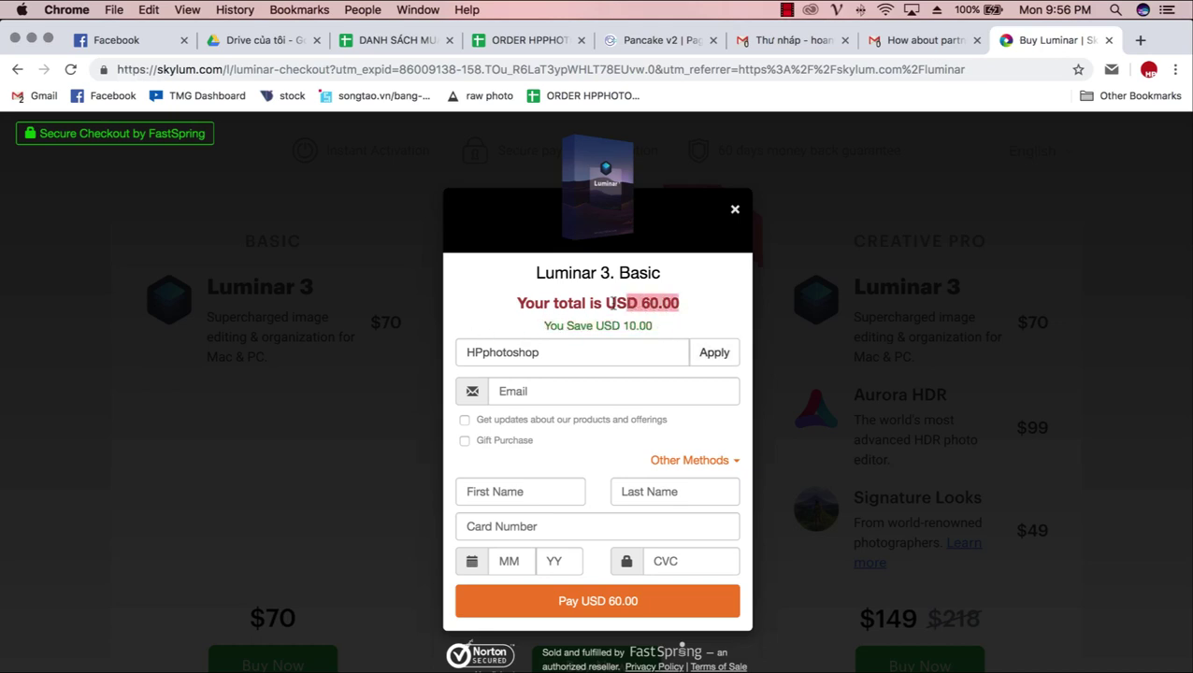
click(674, 309)
Look up the conversion of 60 USD to VND in a new browser tab
click(1139, 40)
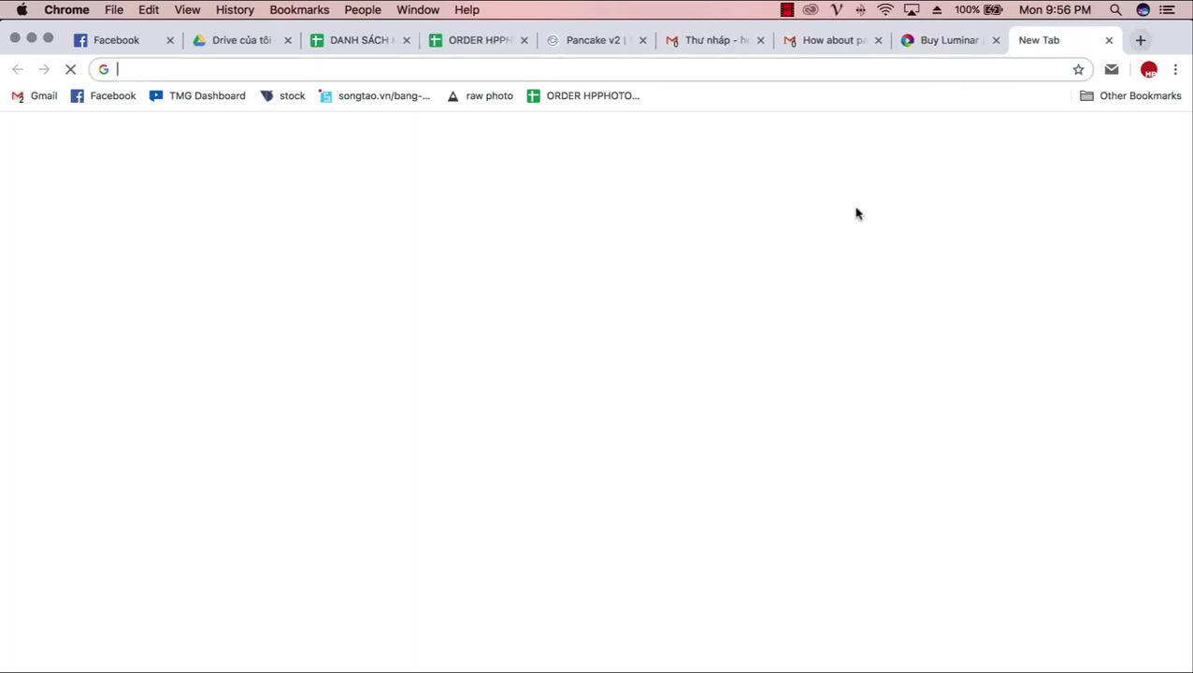
text(60u)
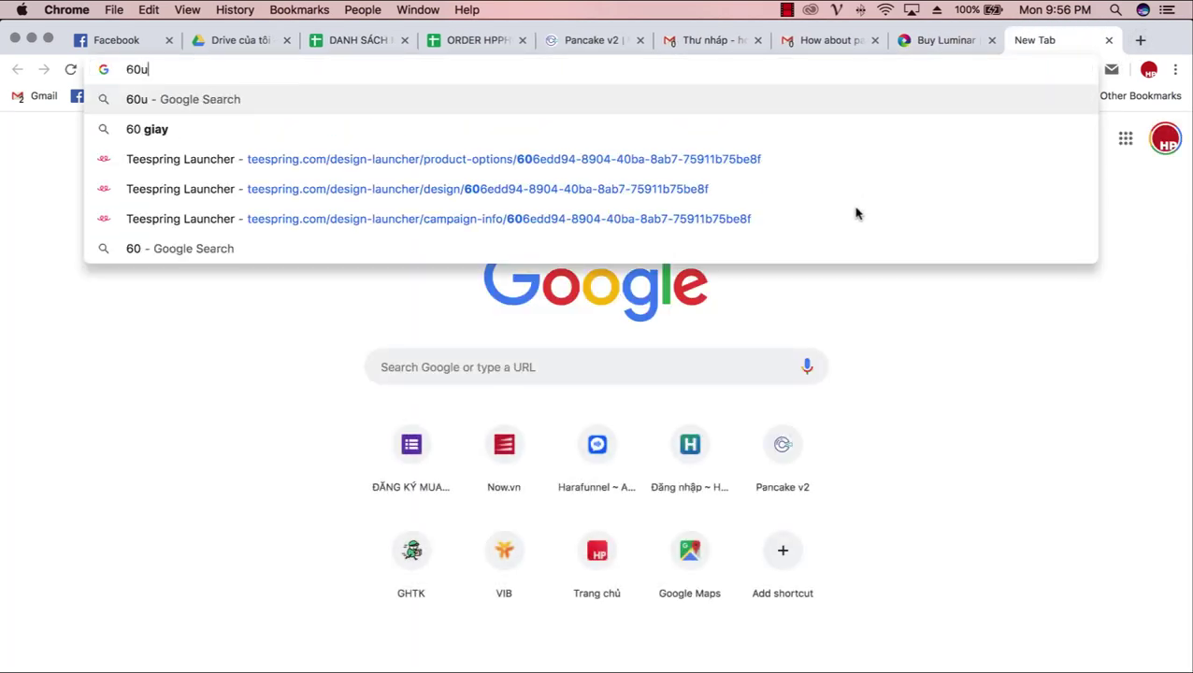
text(sd)
key(Down)
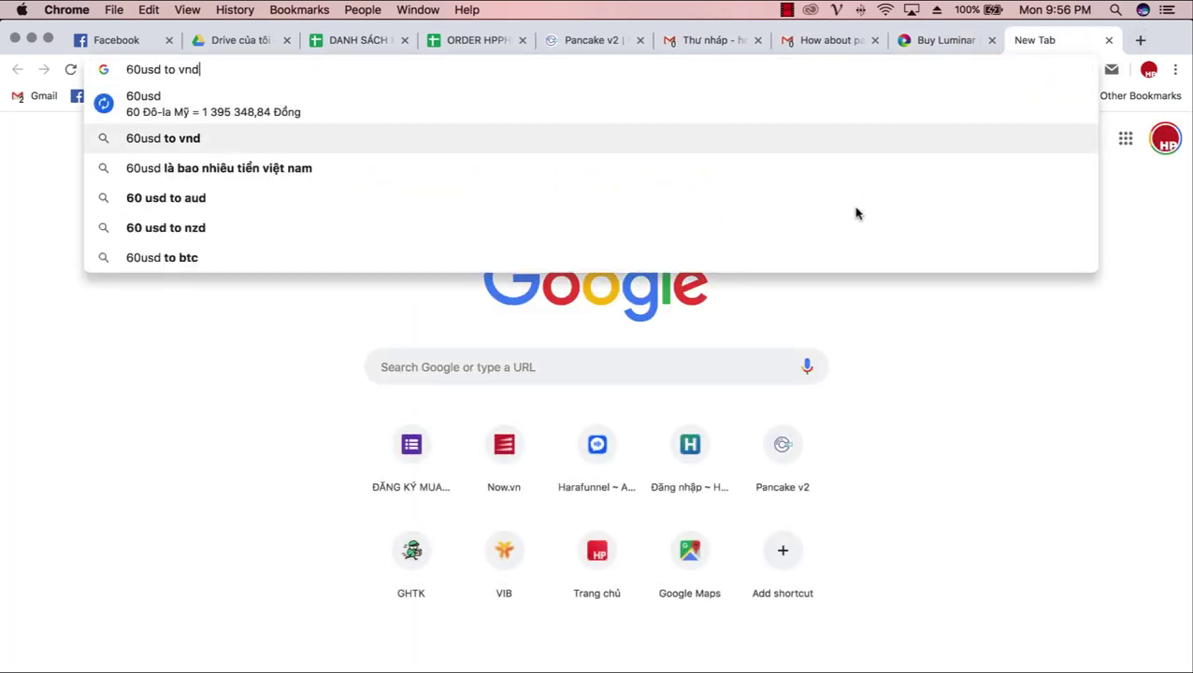
Close the Skylum checkout window and return to Luminar 3
click(1108, 40)
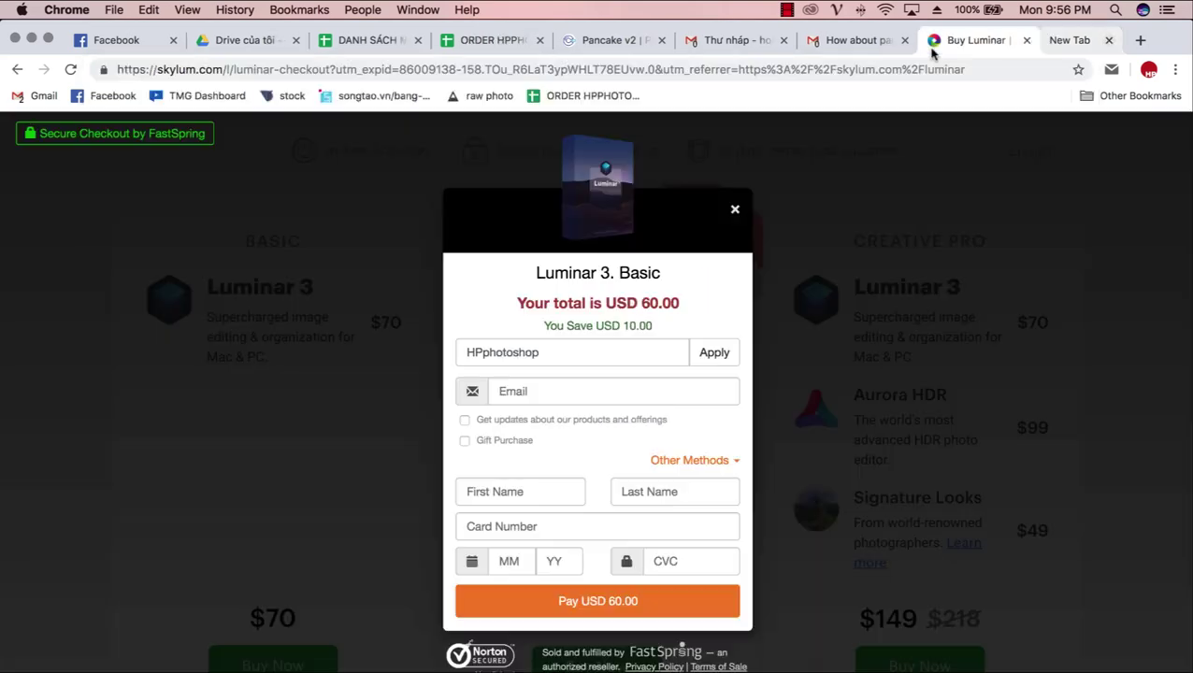
click(735, 210)
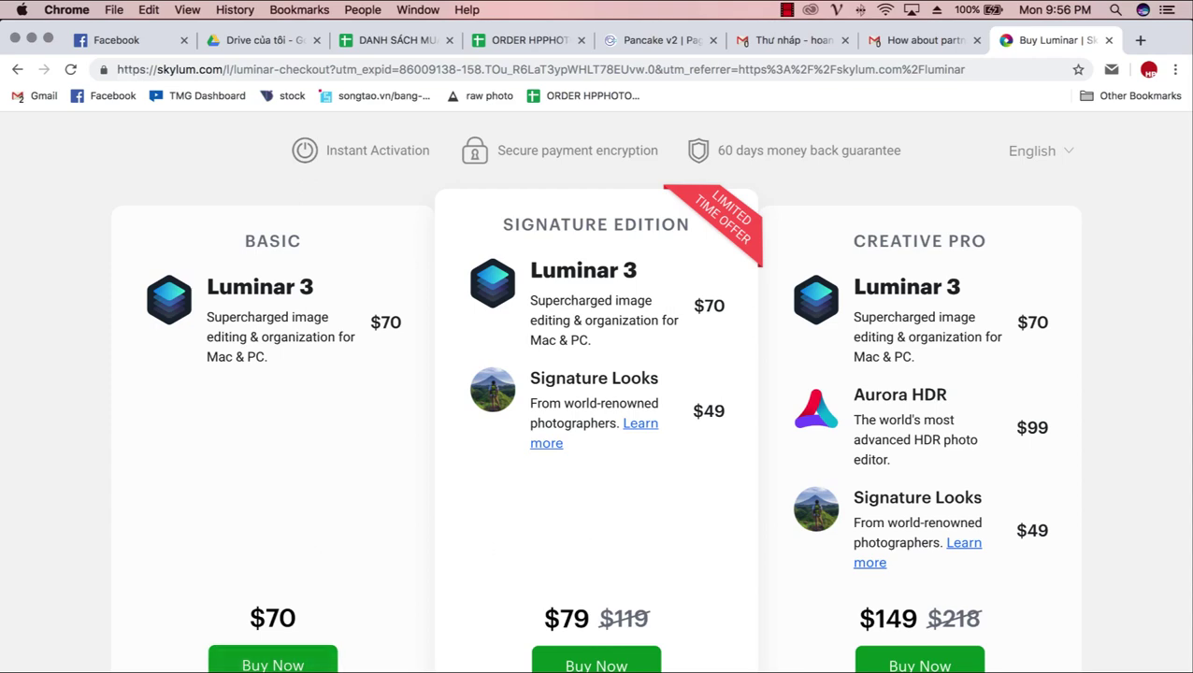
click(853, 669)
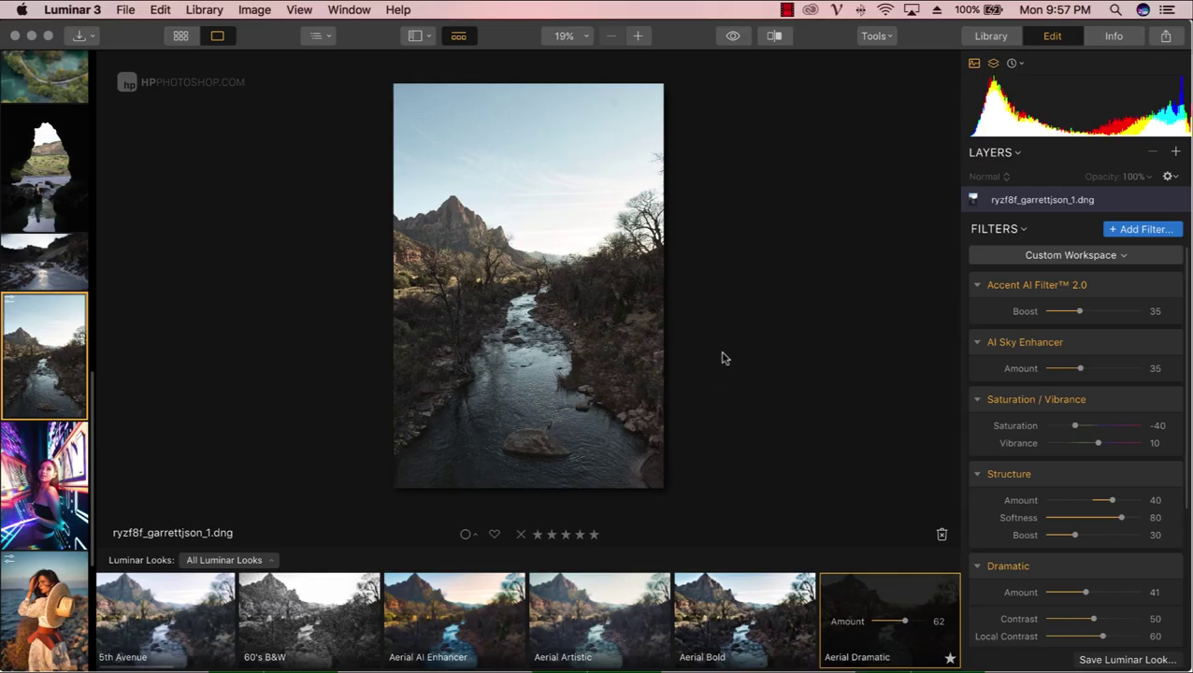
Collapse the Accent AI, AI Sky Enhancer, Saturation/Vibrance, Structure, Dramatic and LUT Mapping filters
click(976, 286)
click(976, 316)
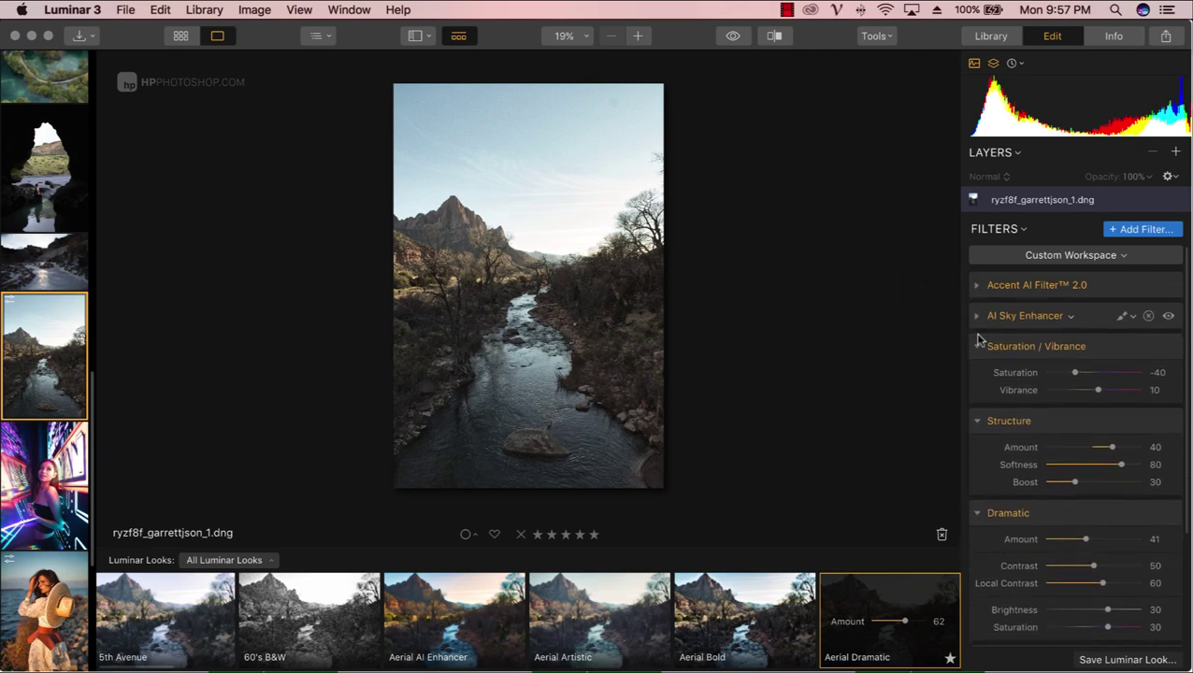
click(977, 344)
click(976, 377)
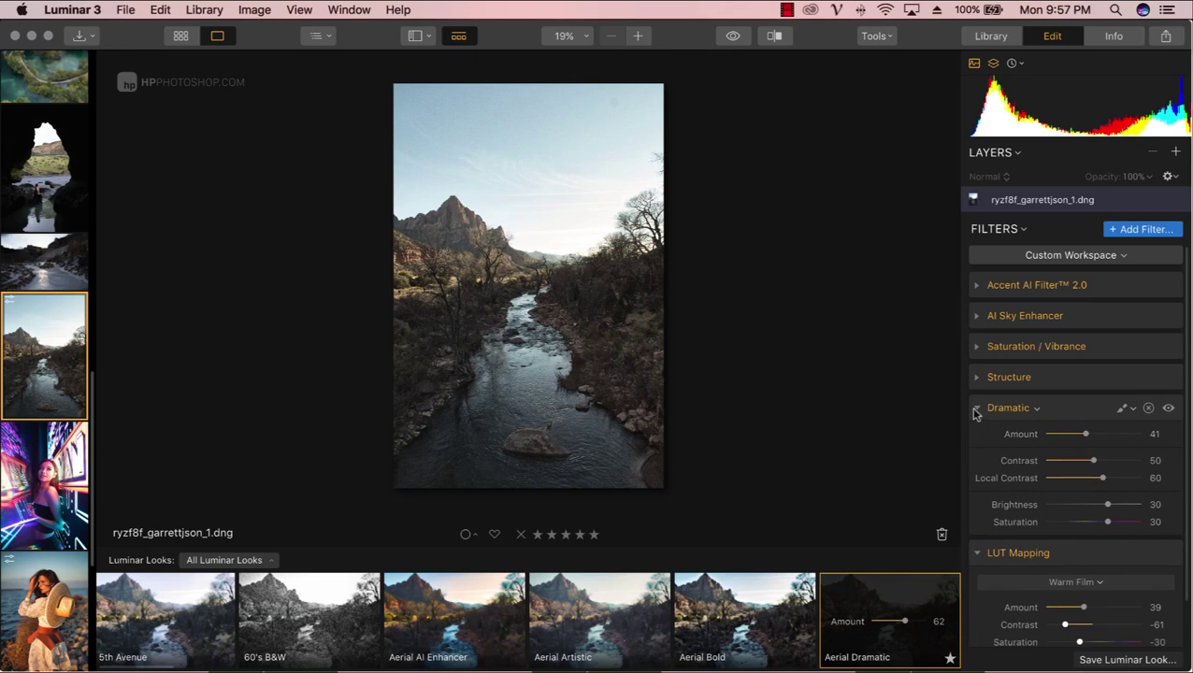
click(977, 409)
click(977, 440)
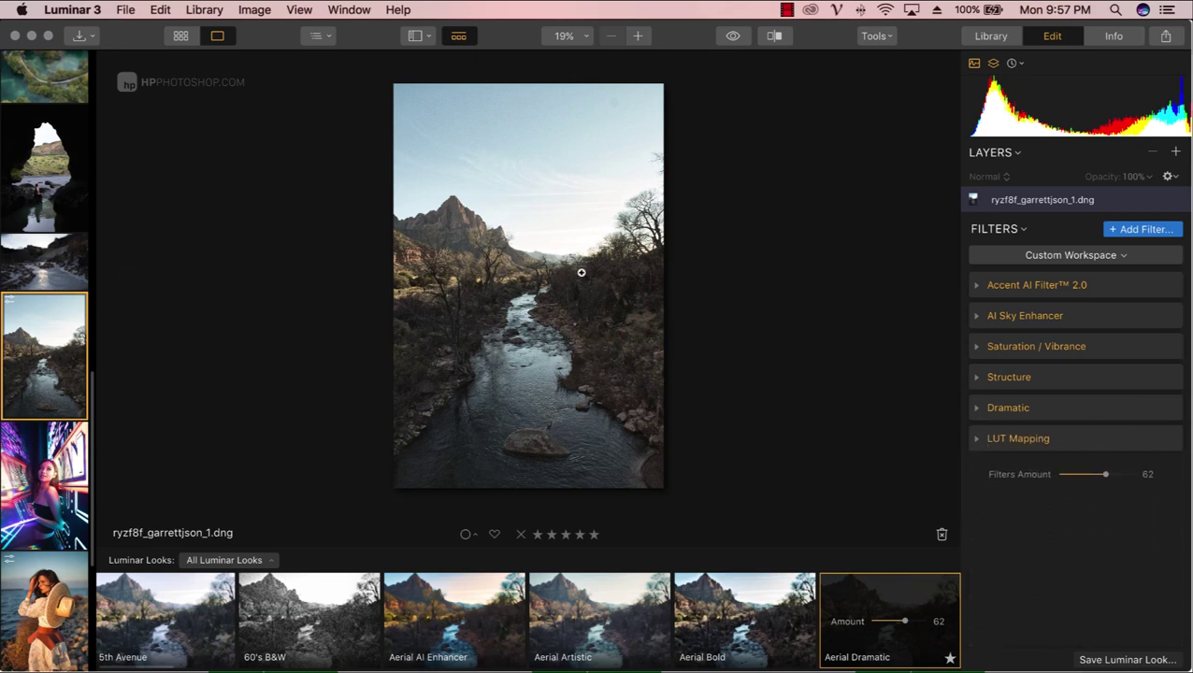
Raise the AI Sky Enhancer Amount to 80 and check the sky at 100% zoom
click(977, 316)
drag(1081, 342, 1125, 342)
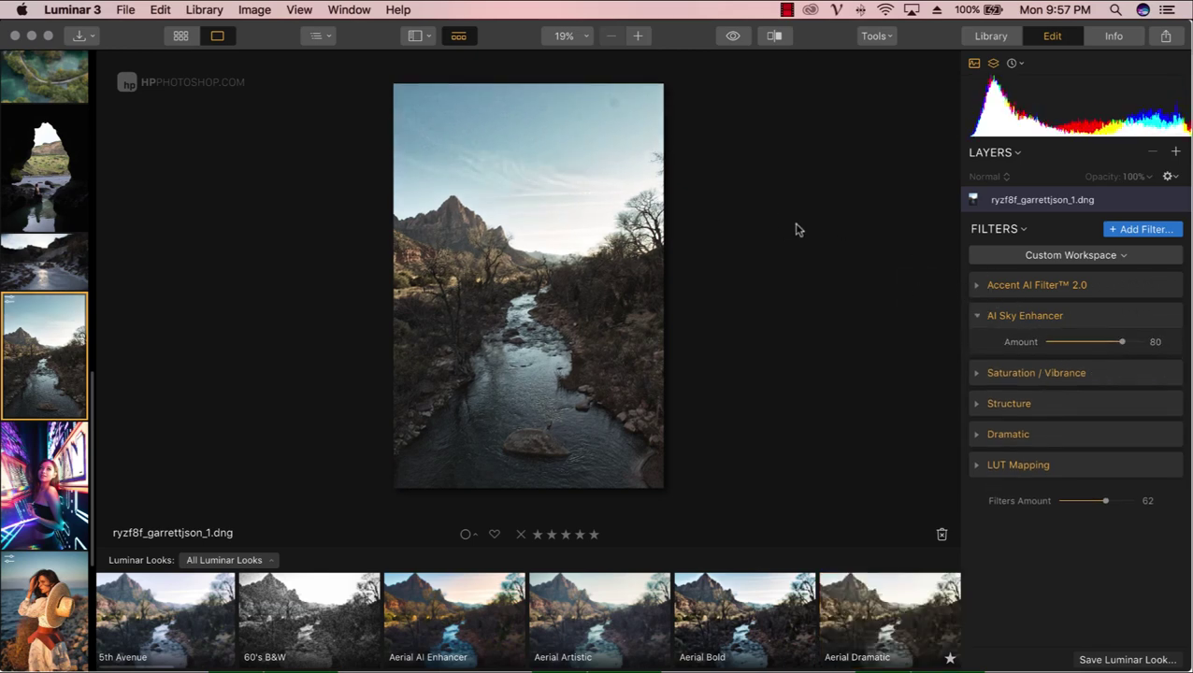
click(590, 278)
click(403, 249)
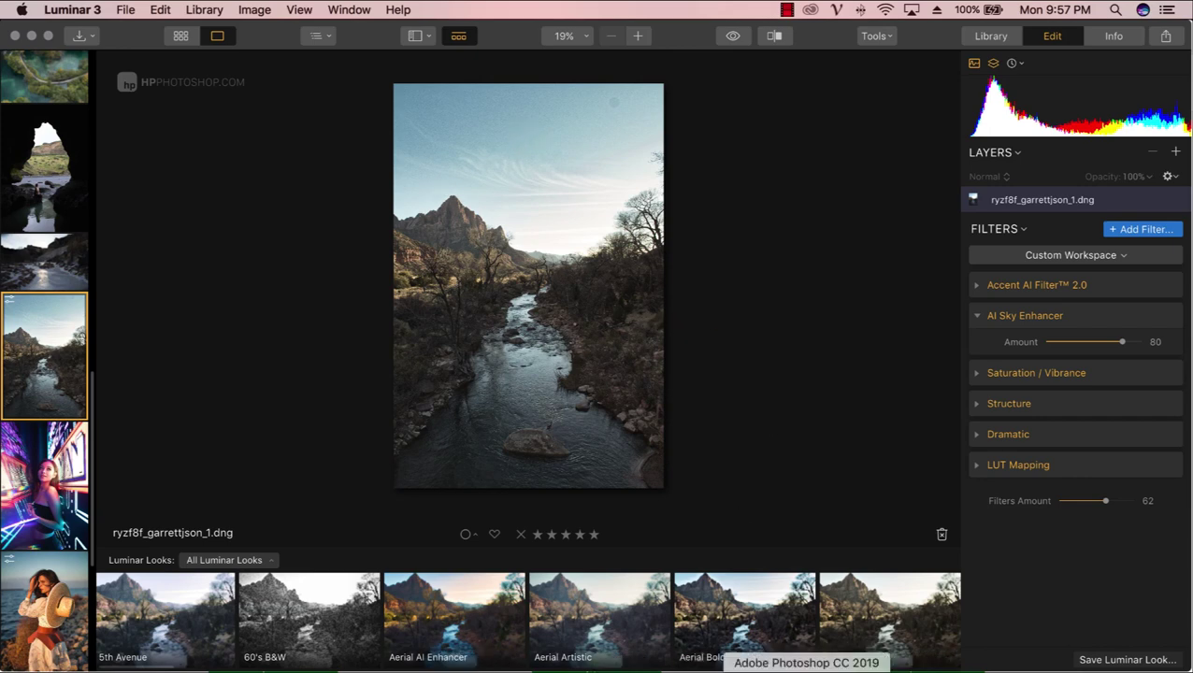
Go back from the Skylum checkout page to the previous Luminar page
click(314, 669)
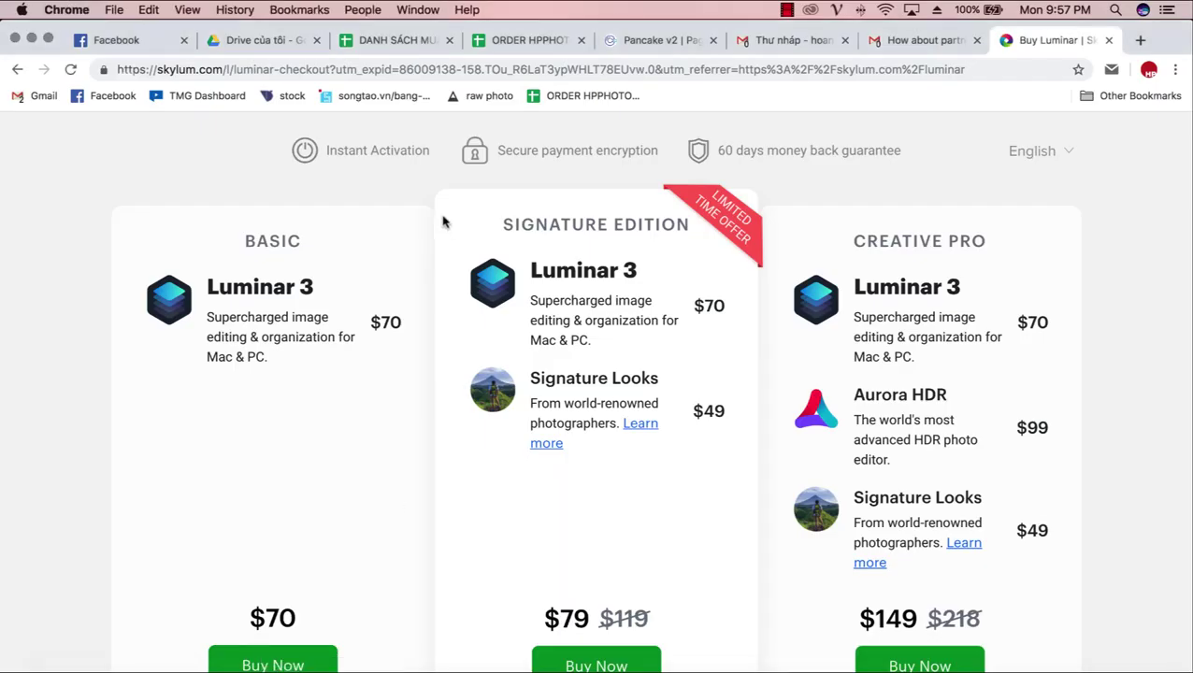
scroll(281, 243, up, 1)
click(16, 69)
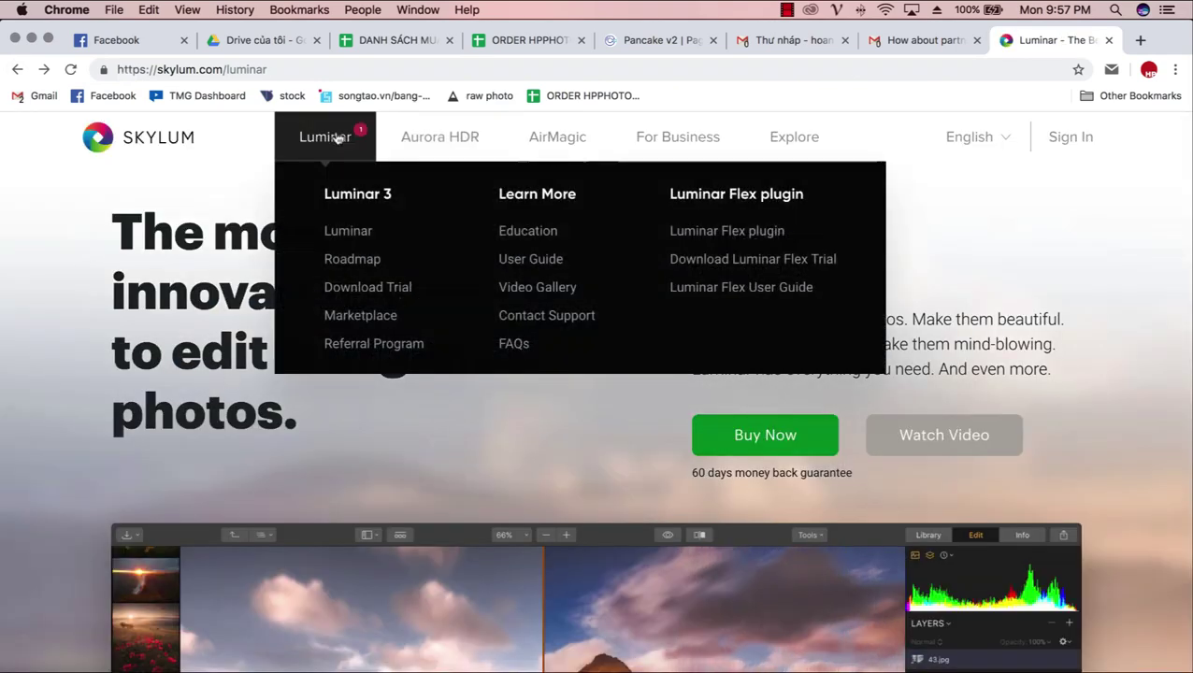
Download the Luminar 3 trial and dismiss the thank-you window
click(389, 287)
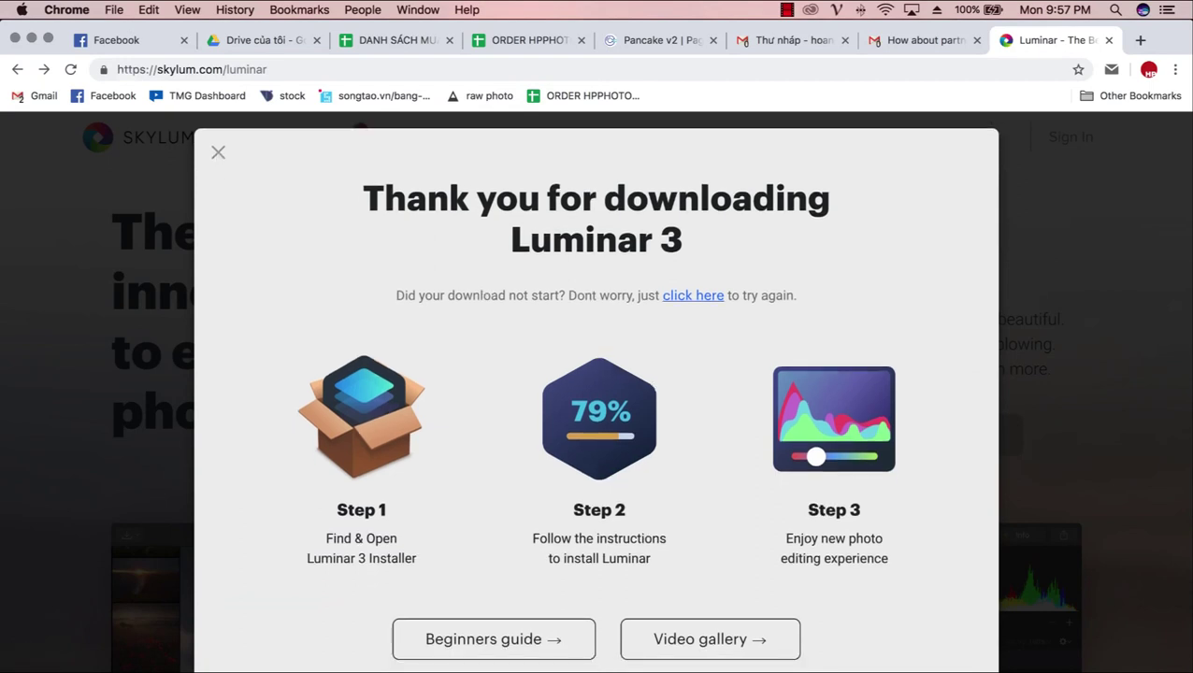
click(224, 669)
click(238, 644)
click(215, 170)
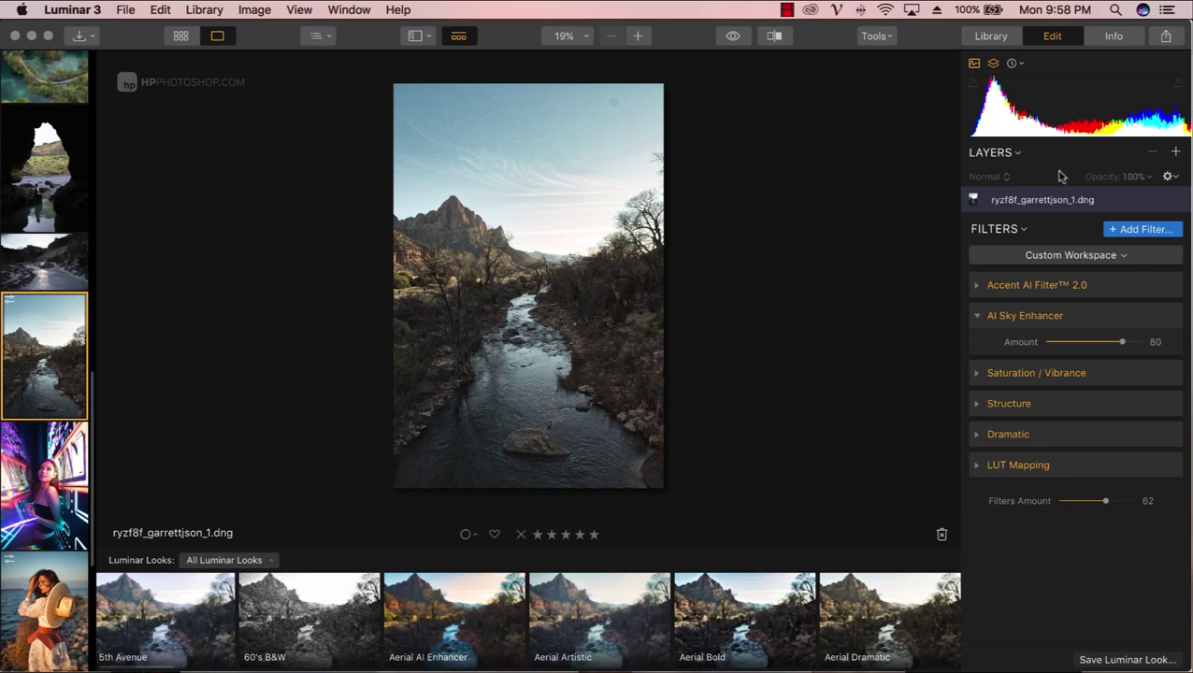
click(1171, 178)
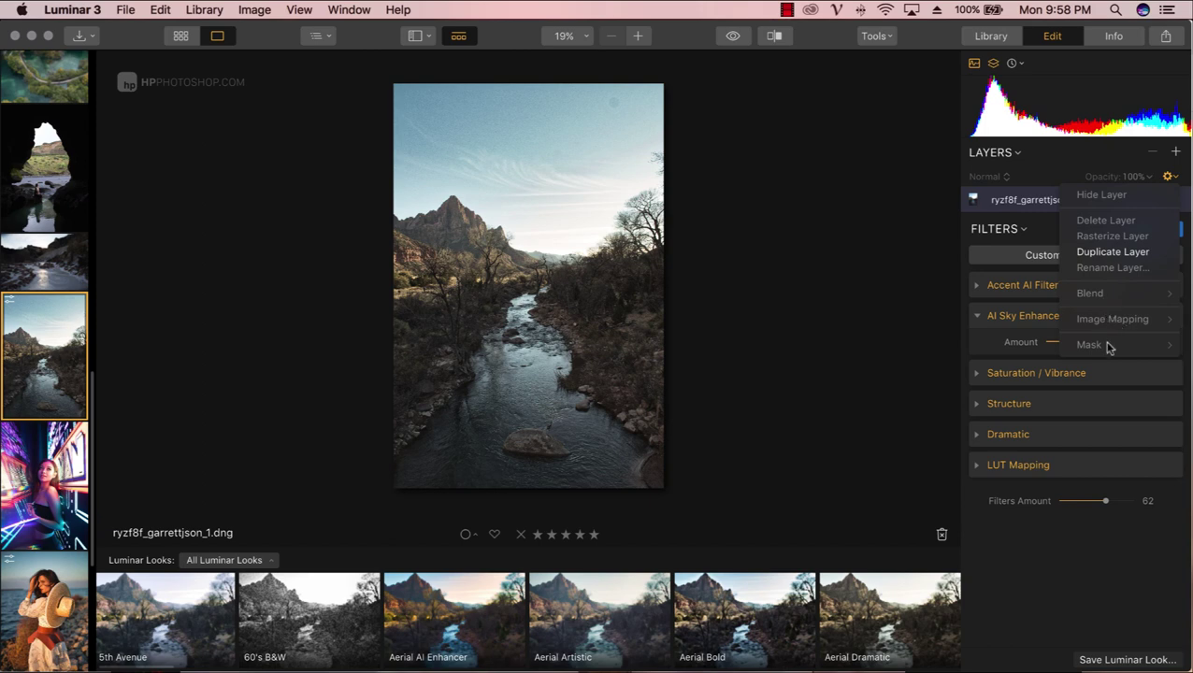
click(1050, 157)
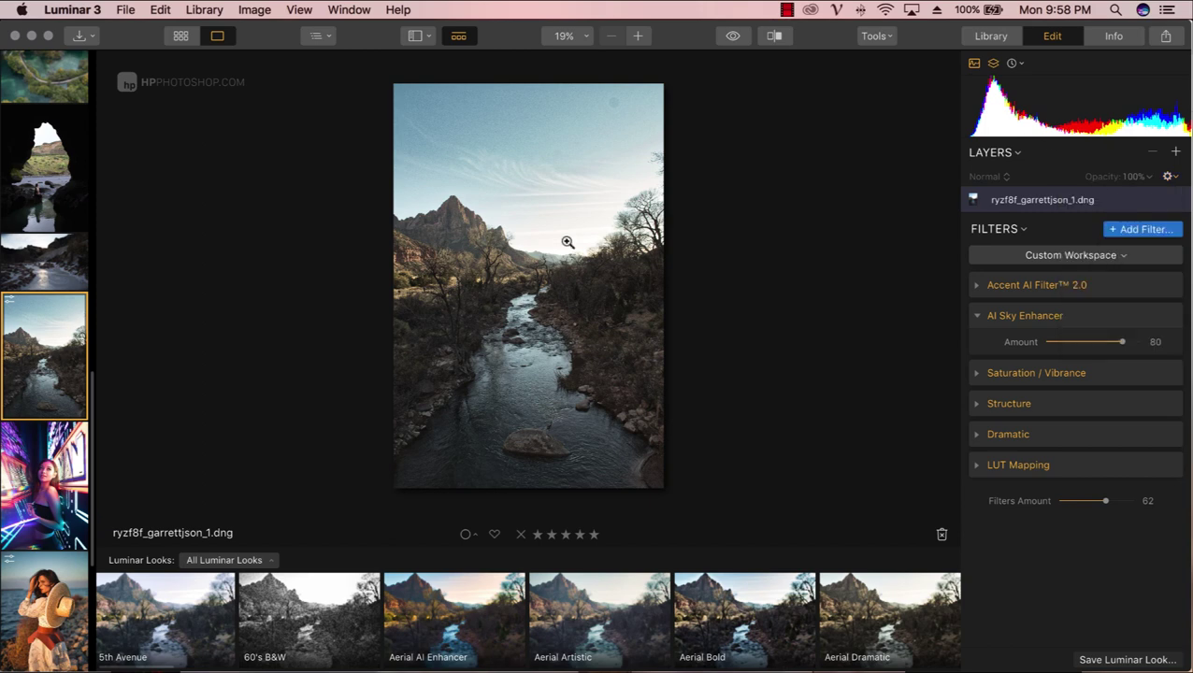
click(889, 41)
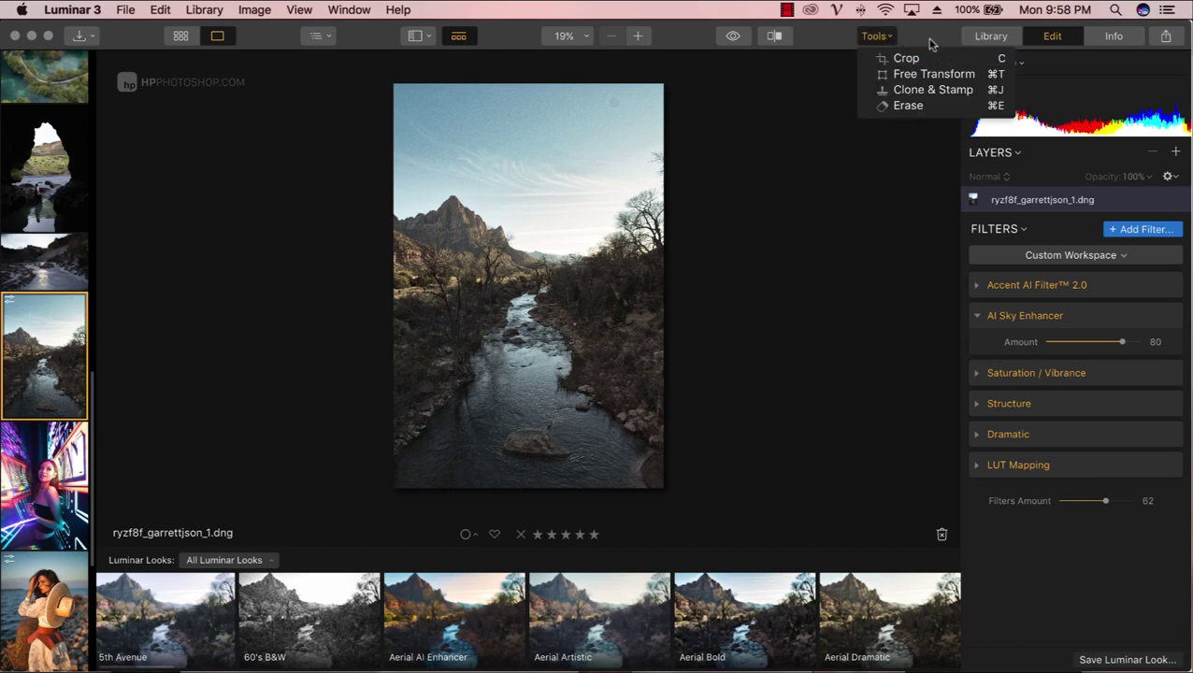
click(932, 43)
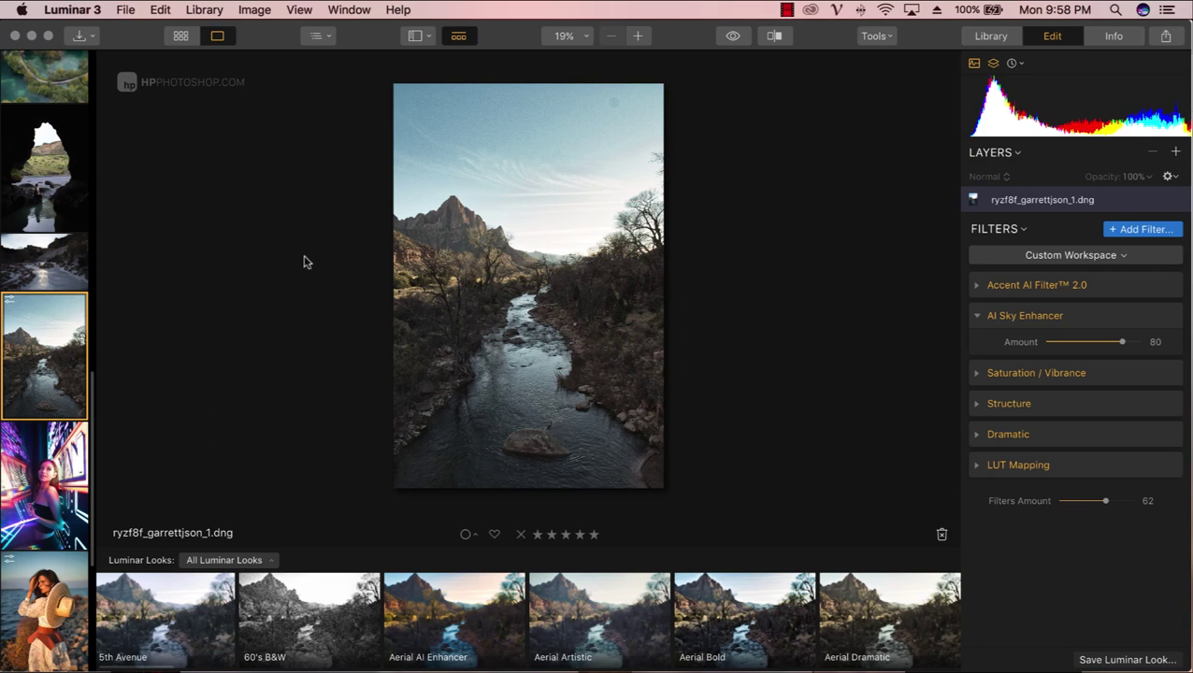
Collapse the AI Sky Enhancer filter panel so all river-photo filters are folded
mouse_move(1024, 316)
click(977, 317)
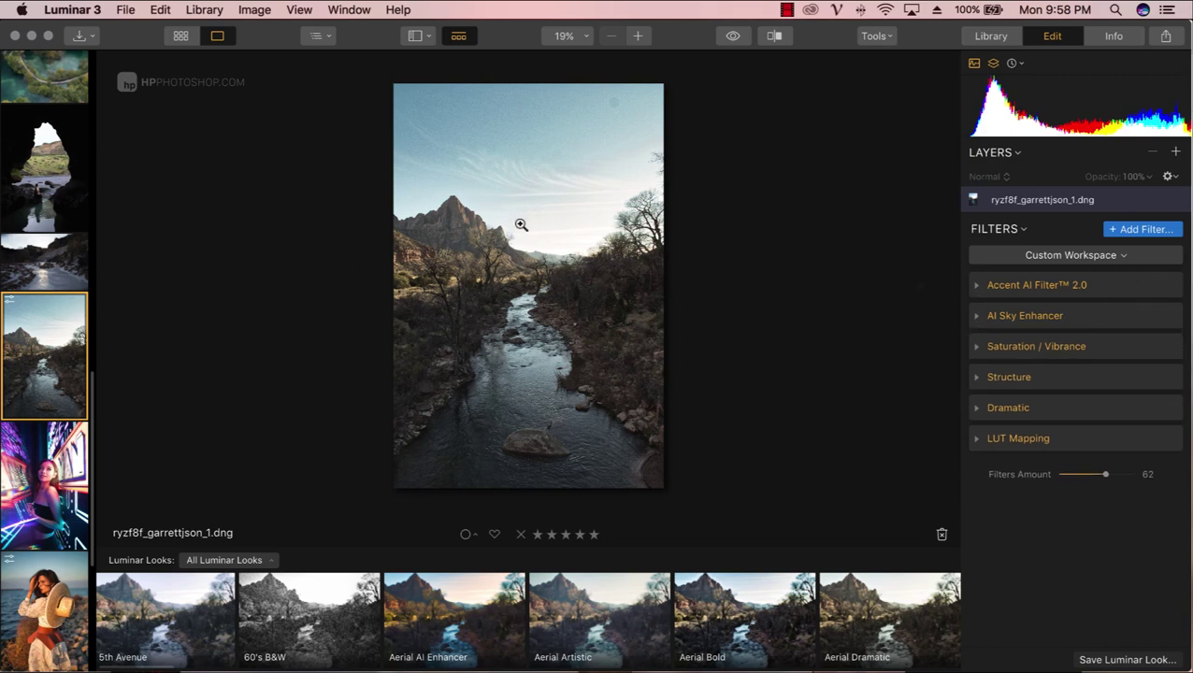